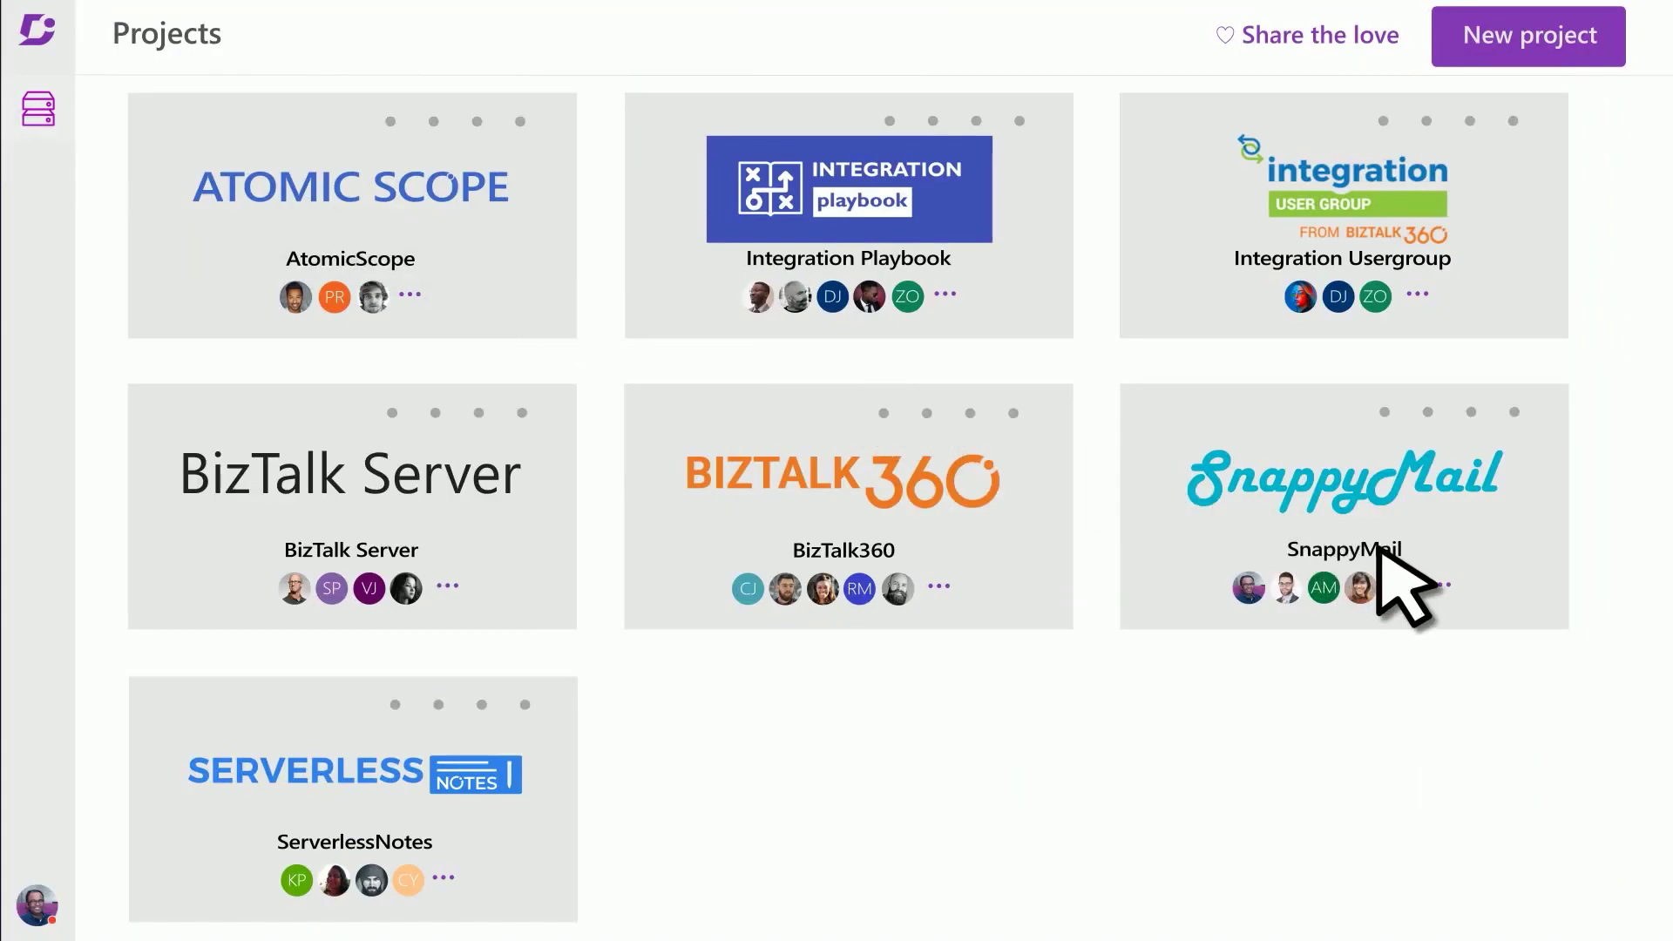
- Open the SnappyMail project's settings and show the Knowledge Base Site settings list
click(1400, 598)
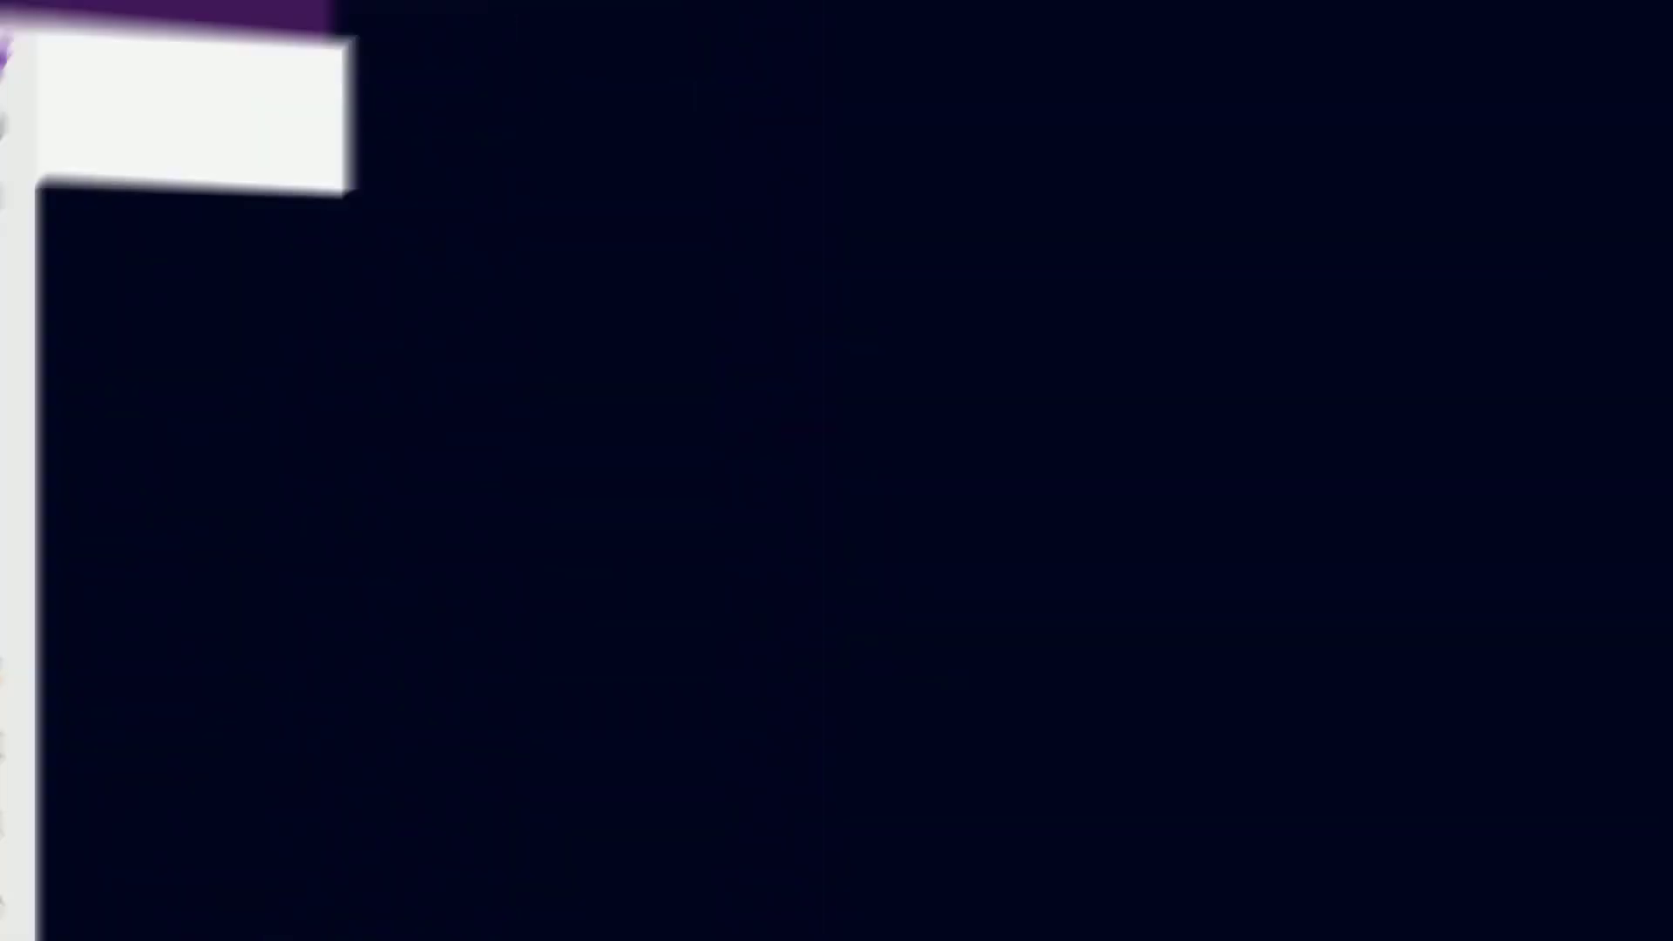
click(35, 838)
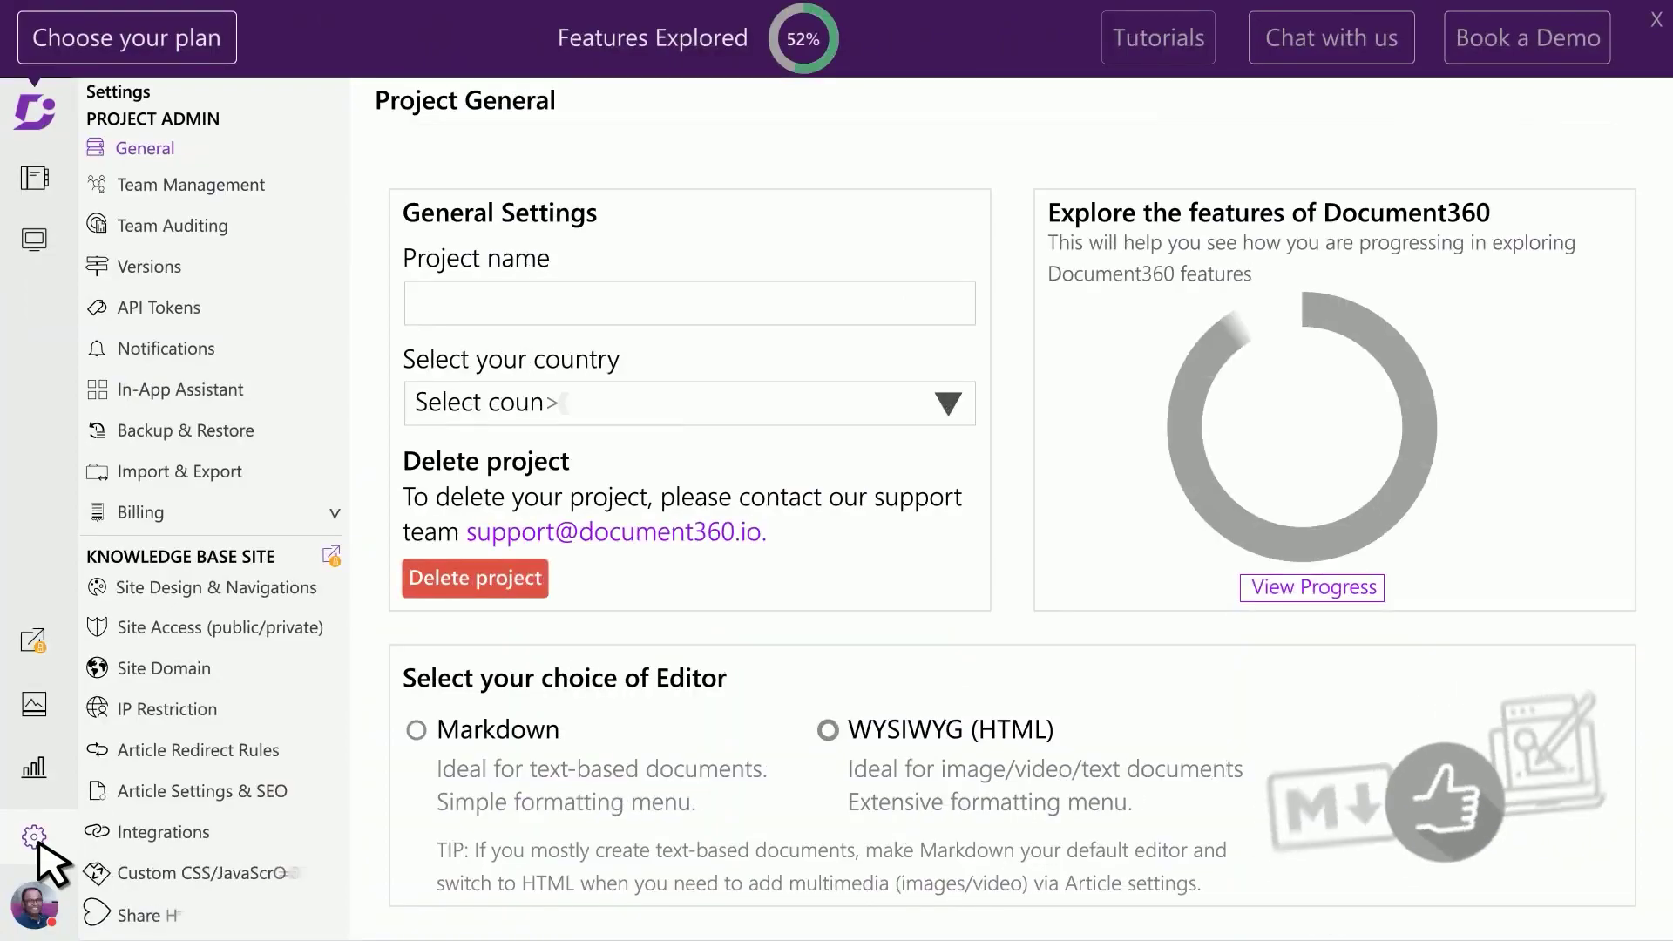
text(SnappyMail)
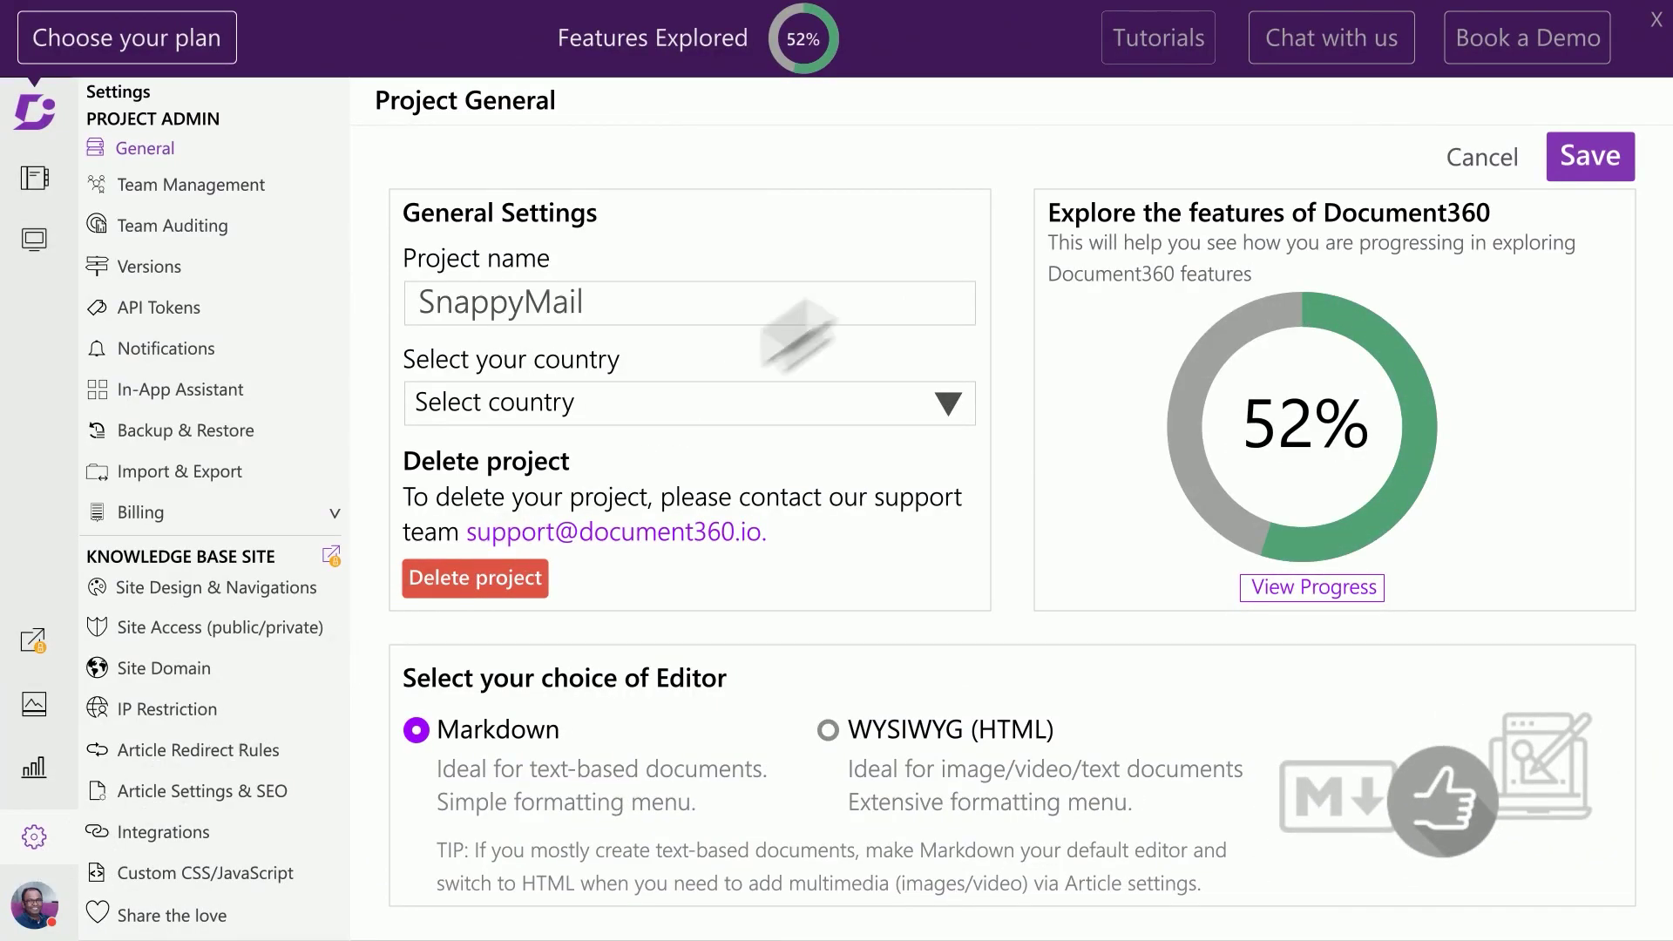
click(1163, 47)
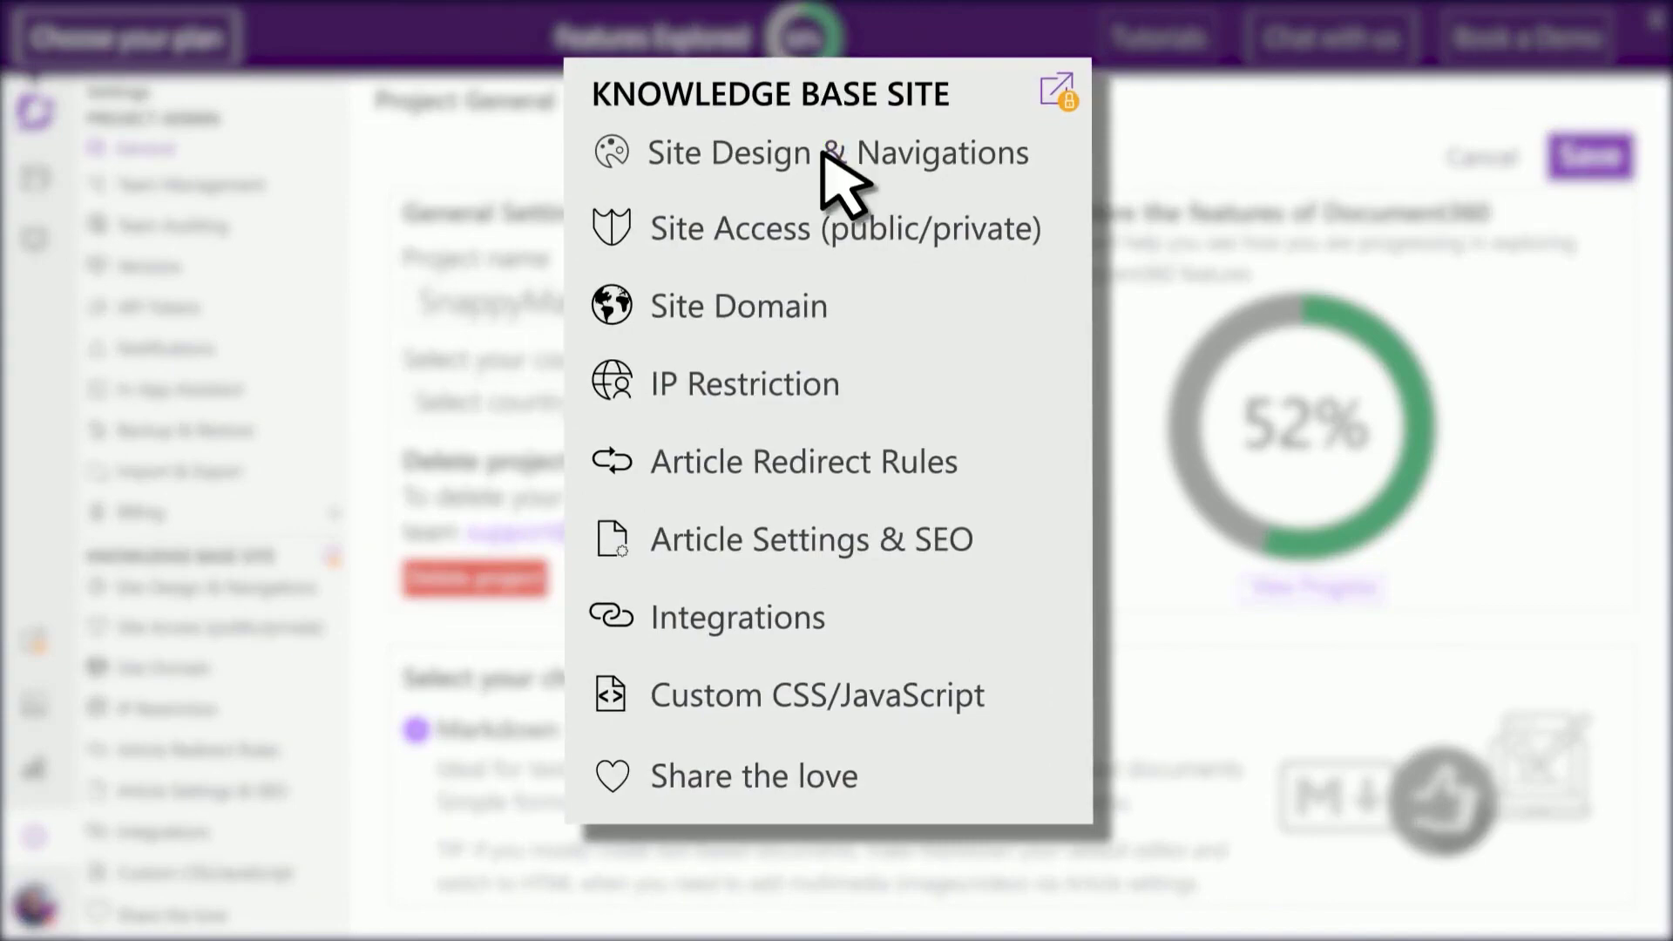
- Open Site Design & Navigations and review the site design and colour preview
click(840, 179)
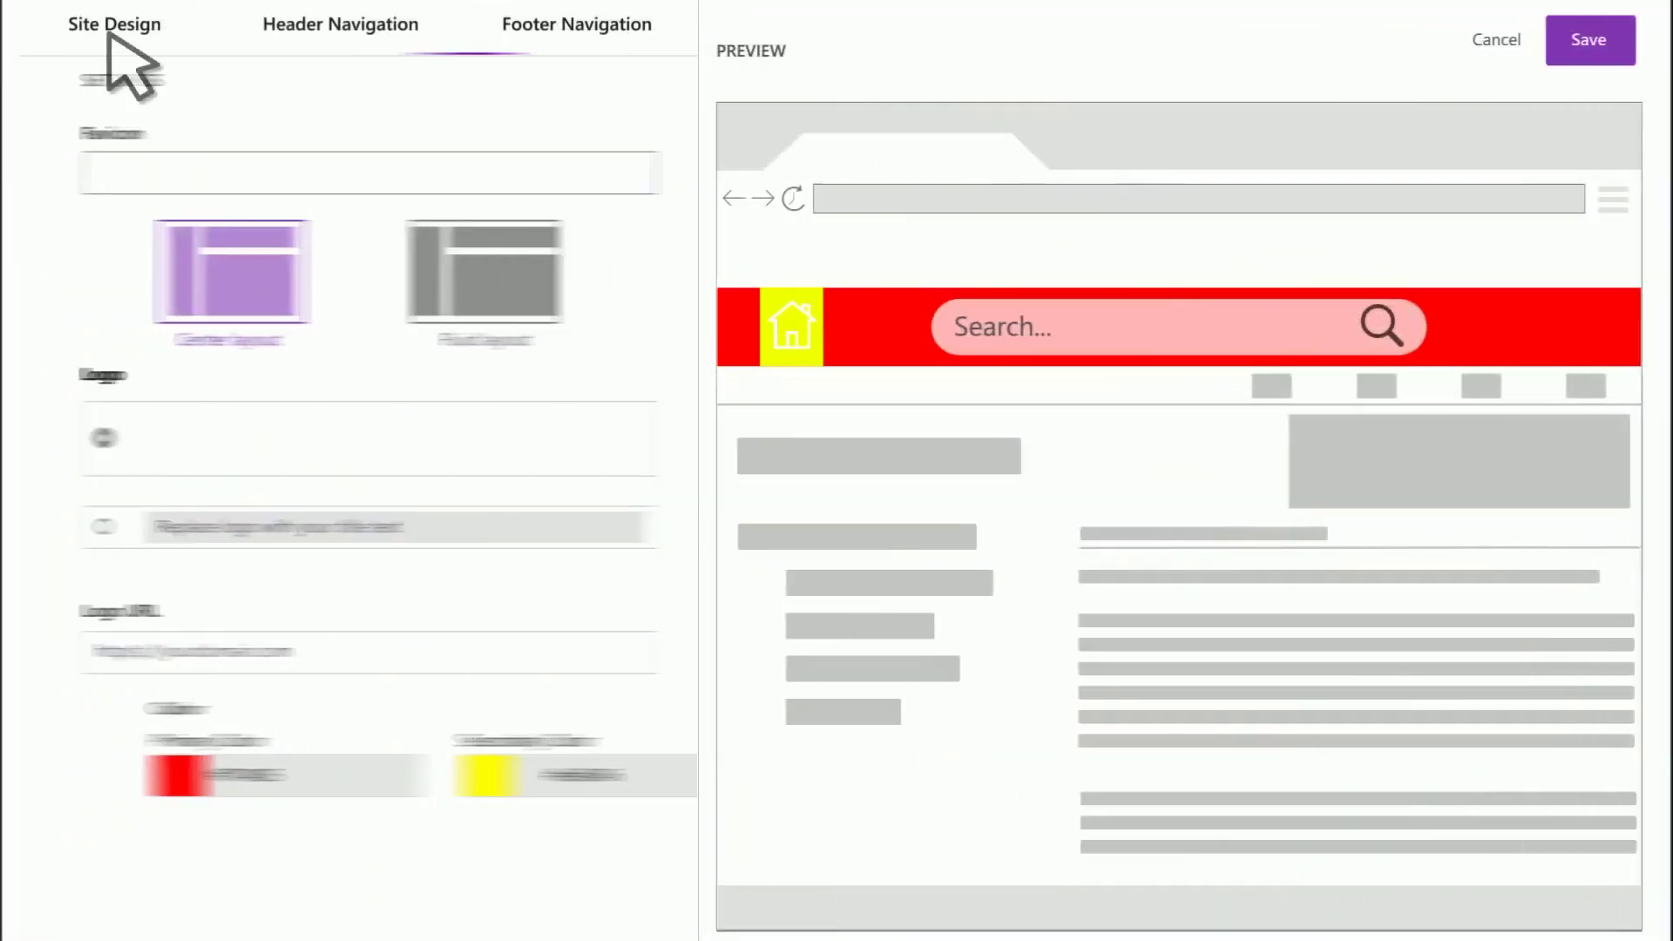
mouse_move(222, 170)
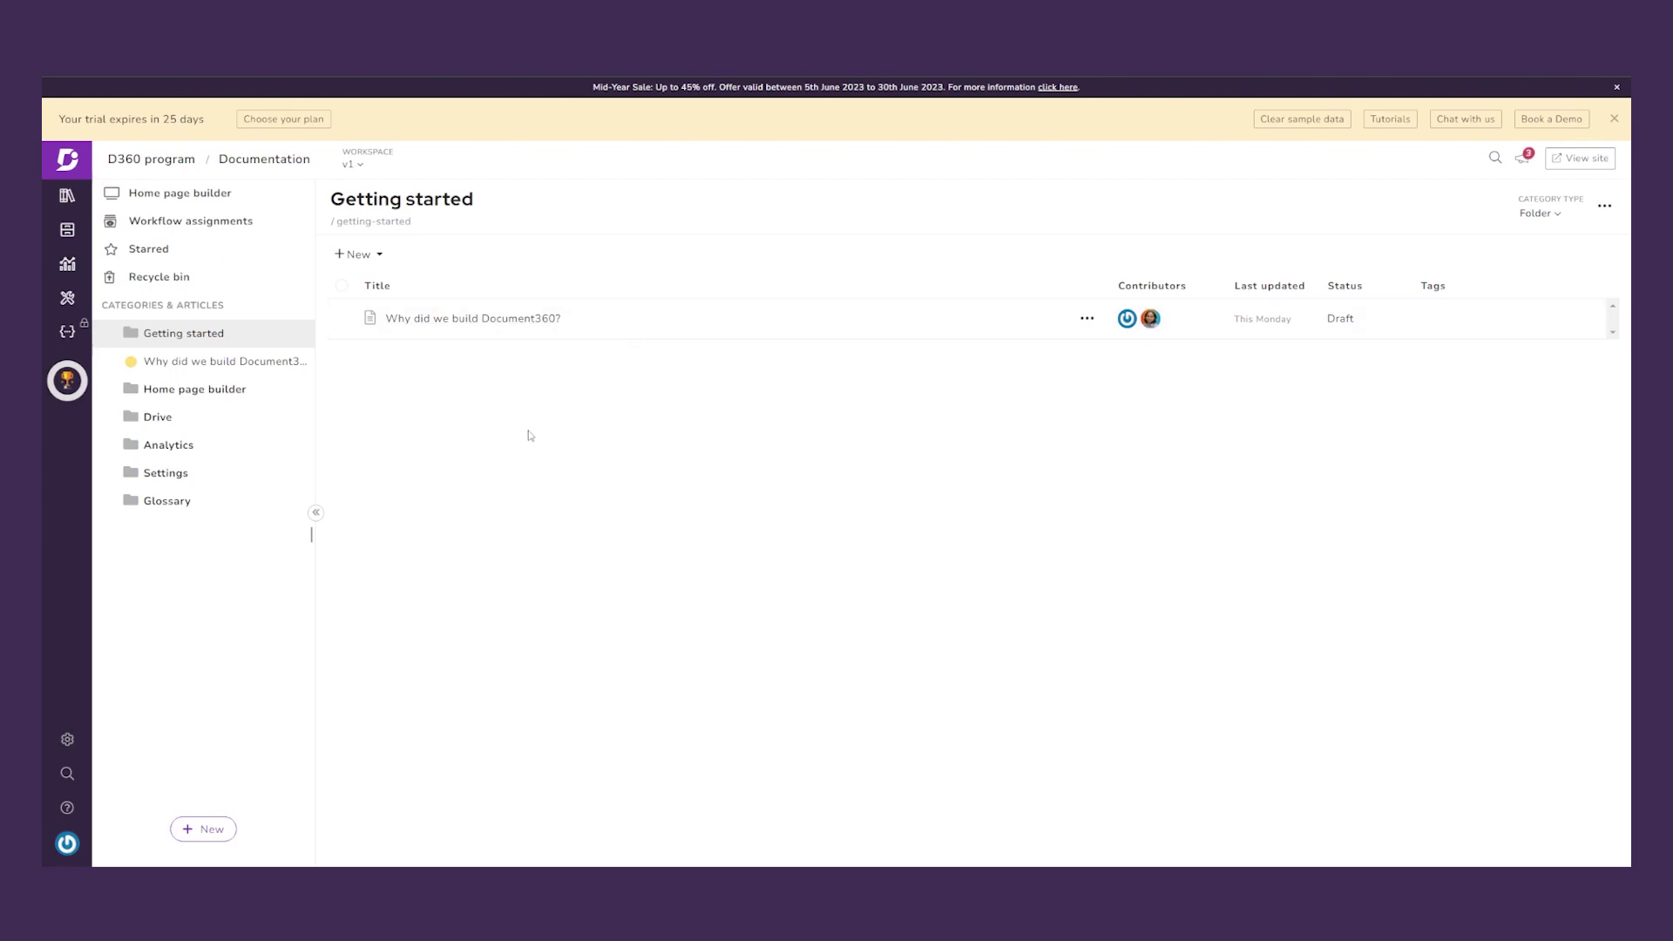
- Go to the Getting started documentation category and show the + New options
click(68, 204)
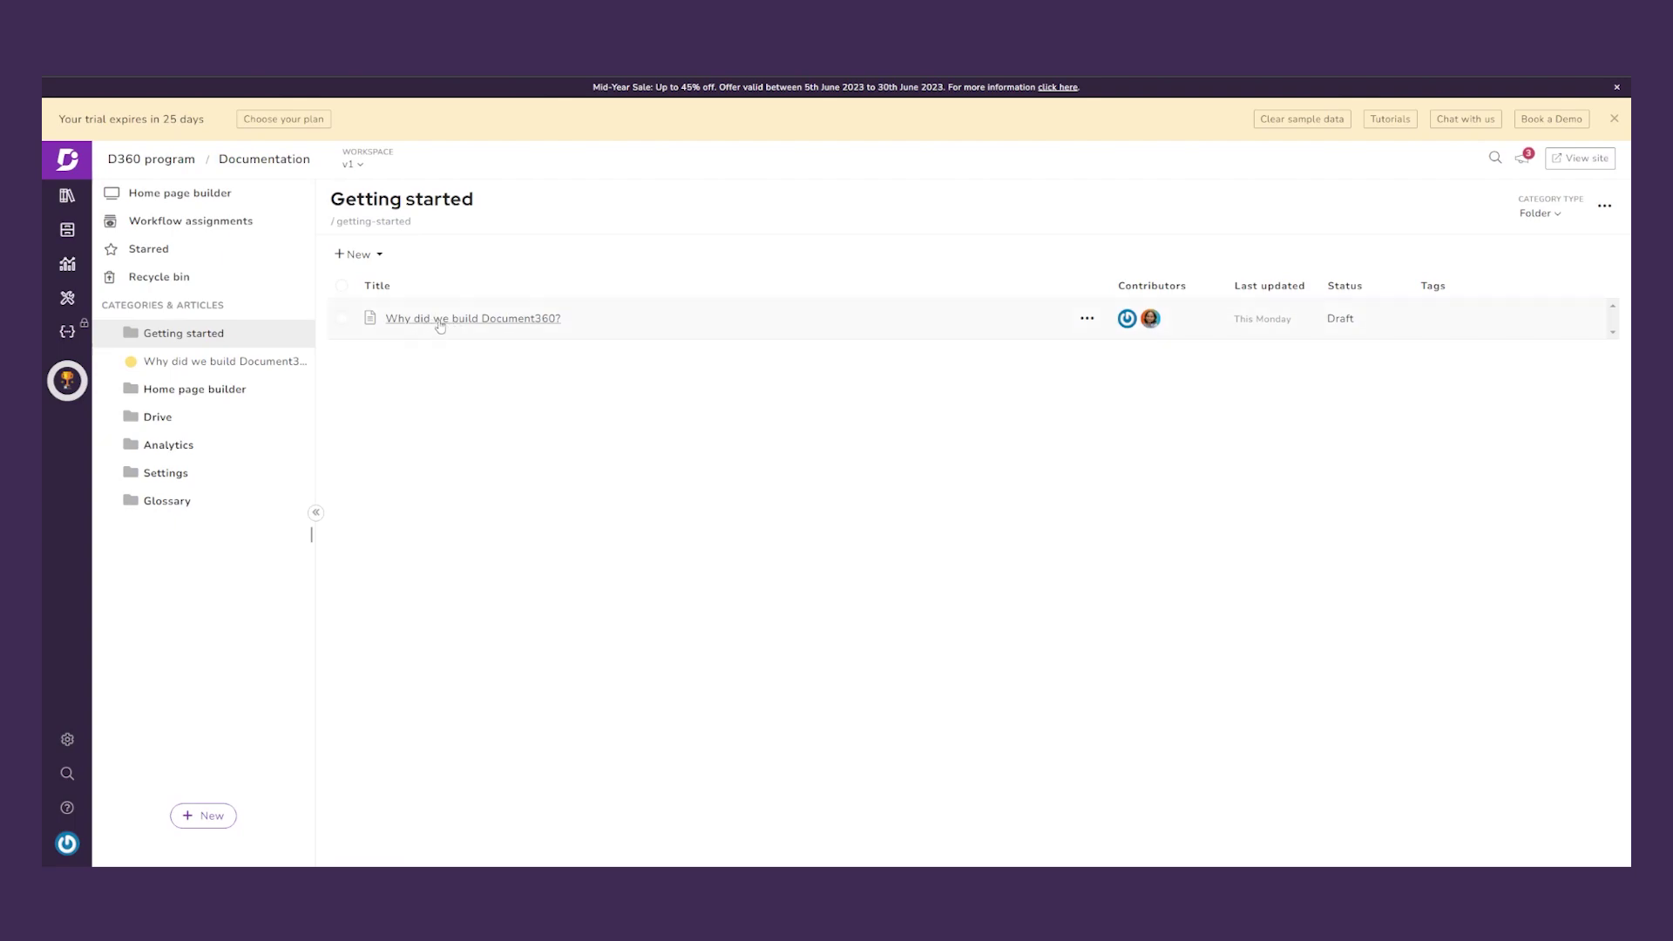
click(366, 258)
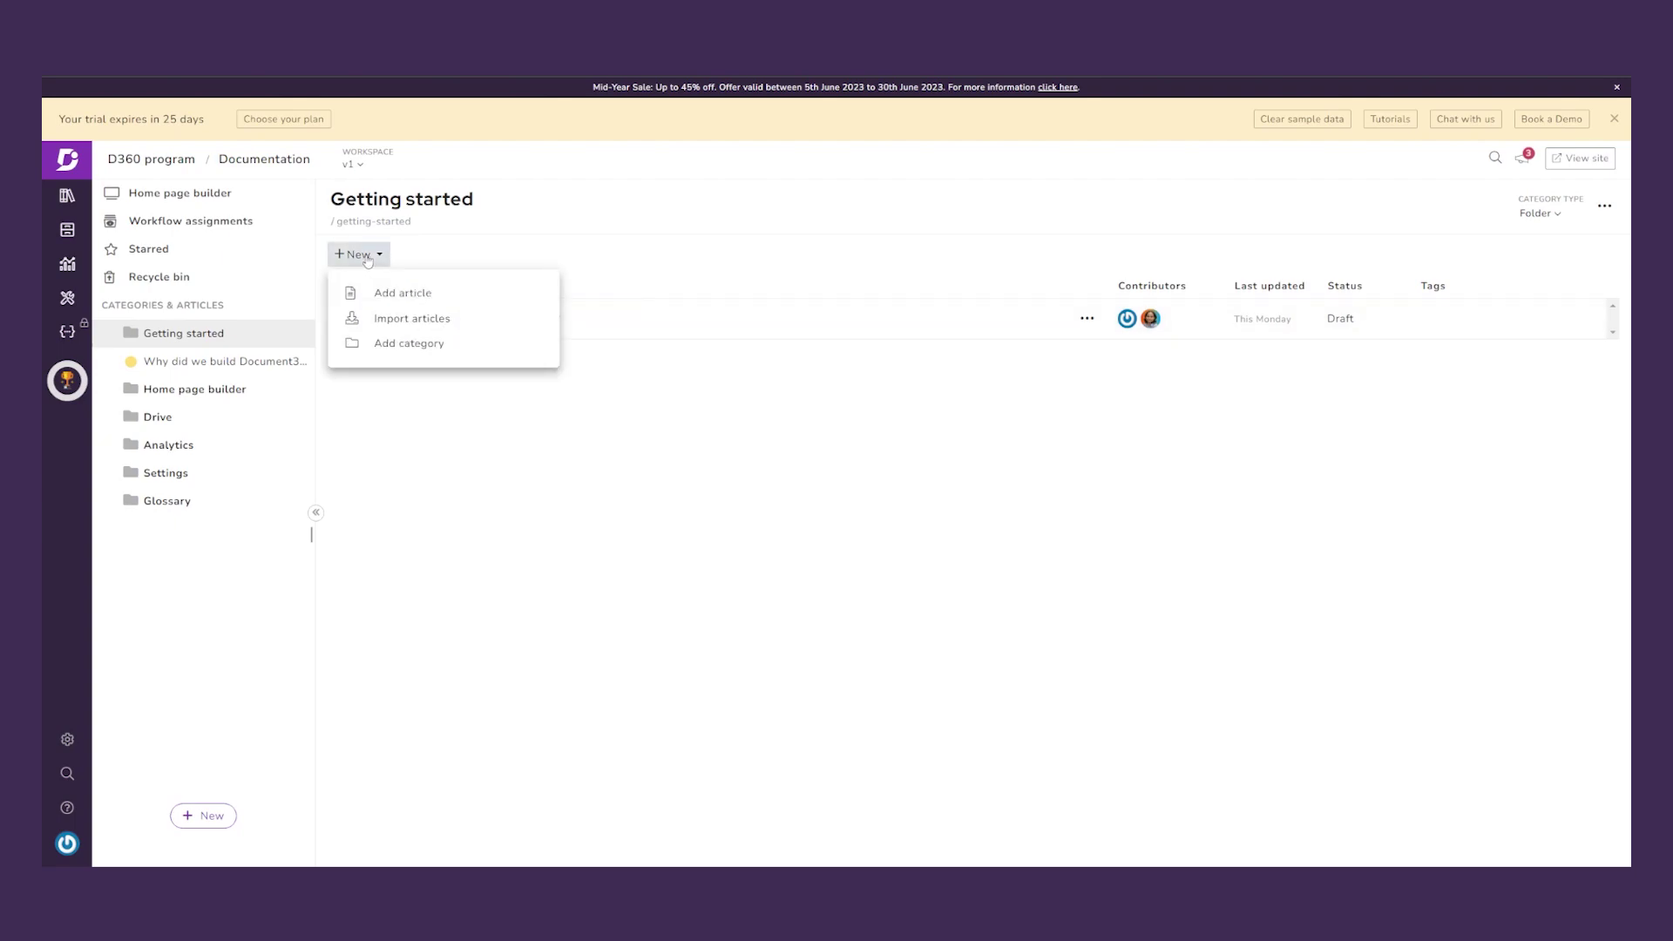
click(440, 324)
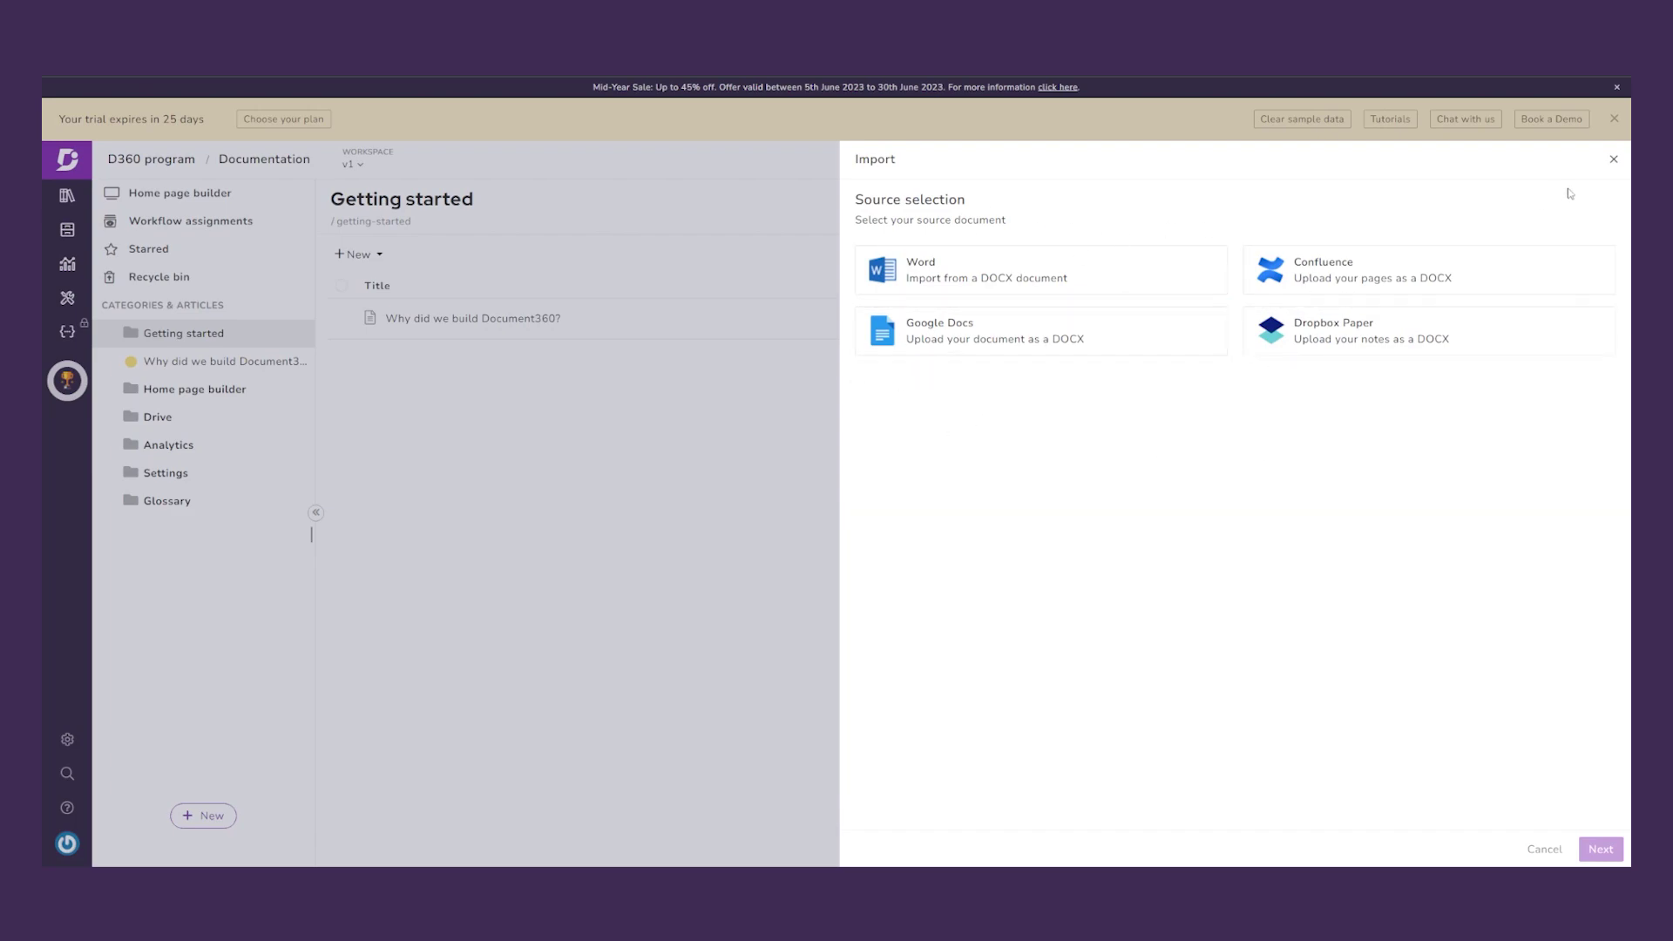
click(1613, 160)
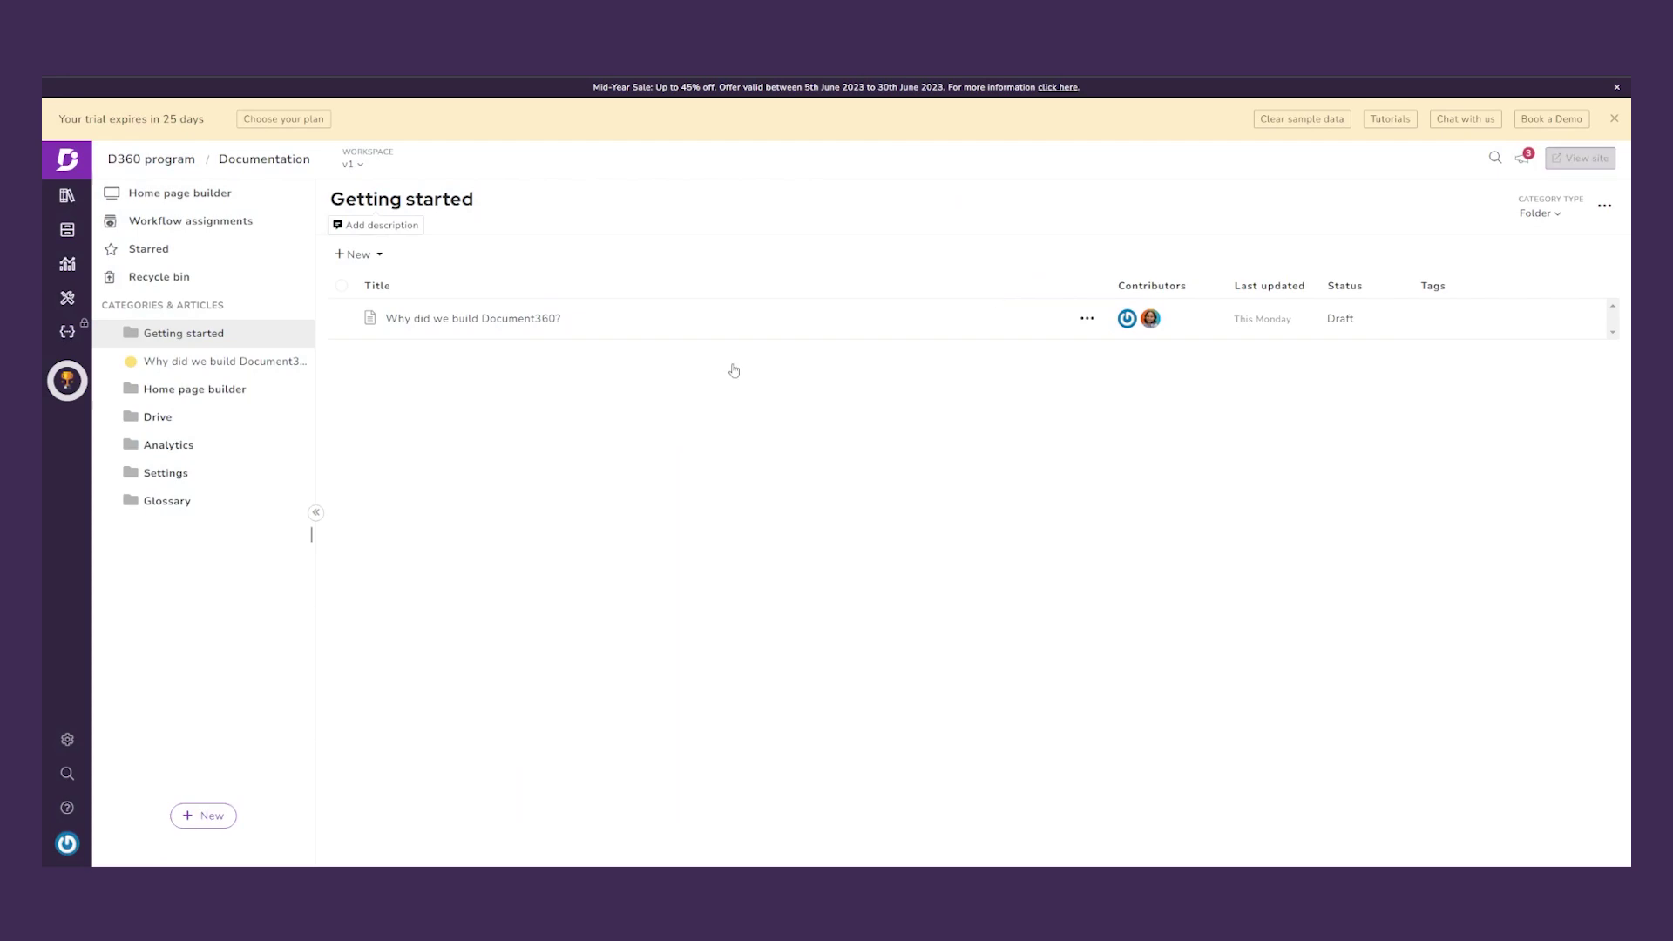
click(357, 253)
- Start a new article named 'How to Start Podcasting'
click(397, 295)
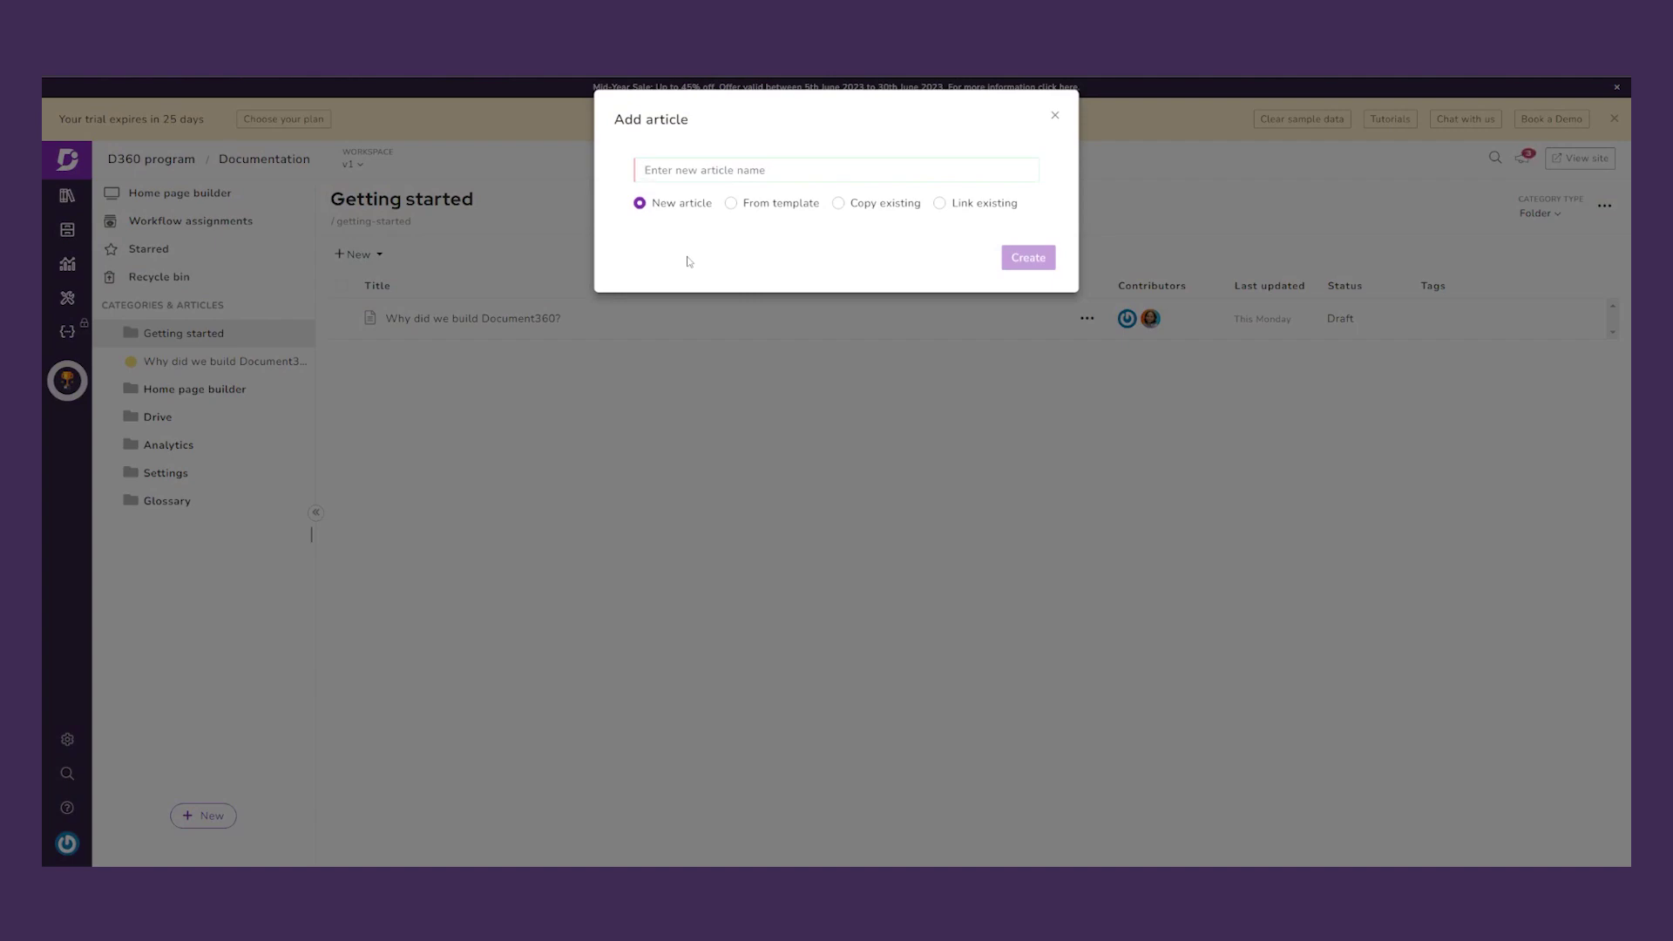
text(Podcasting)
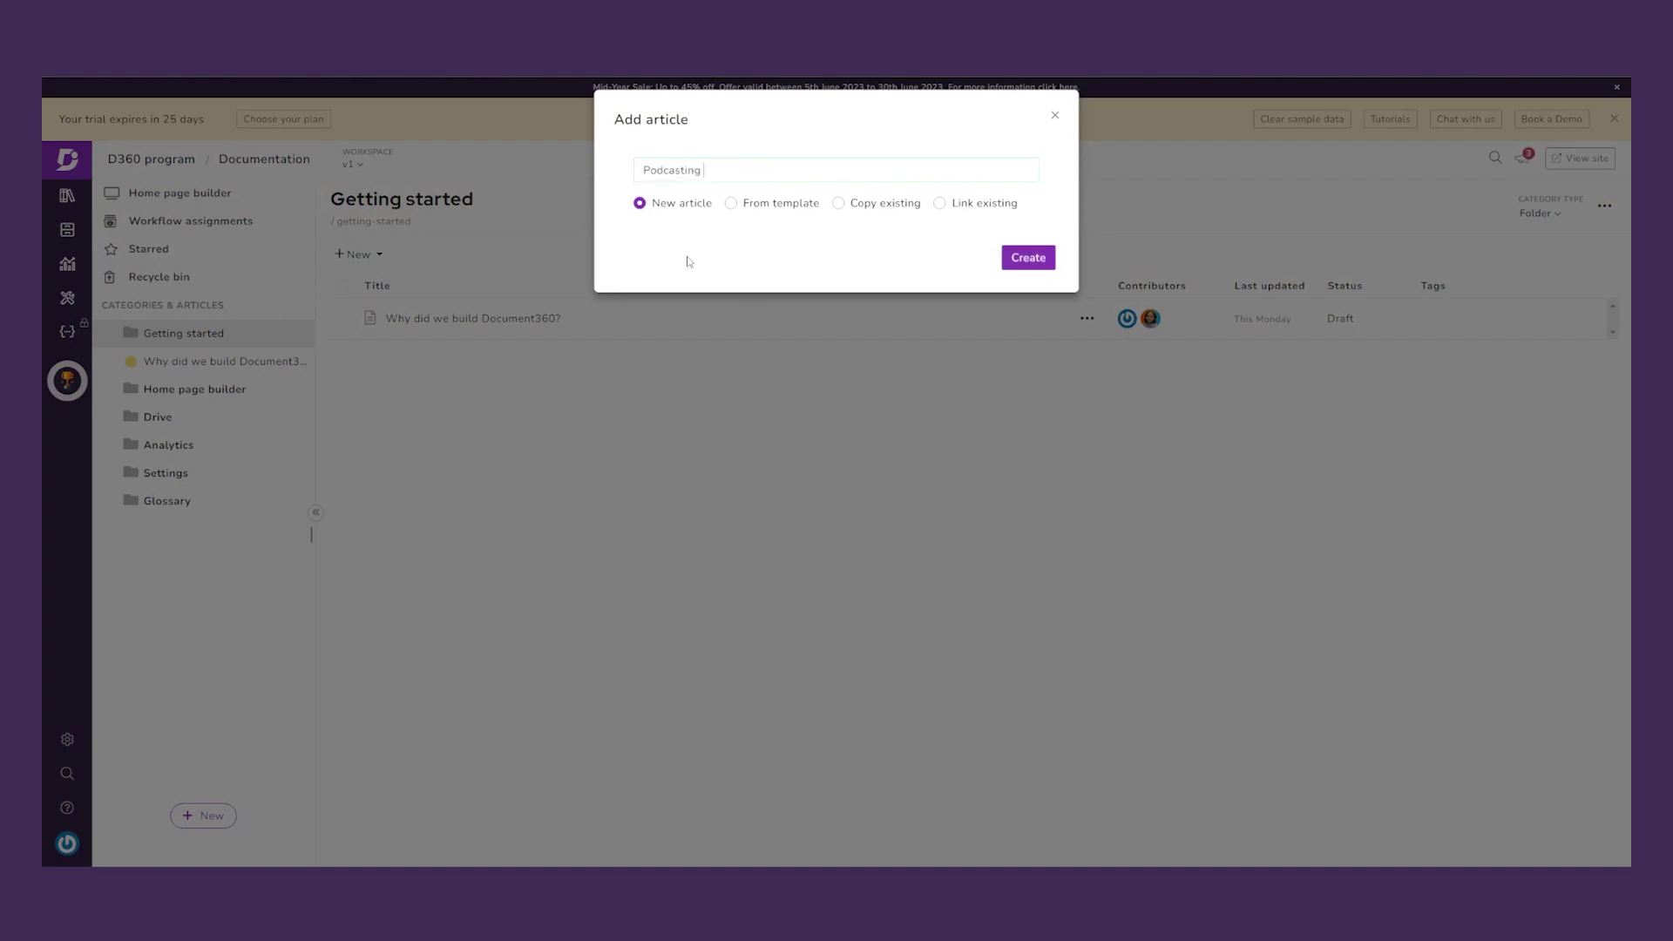
key(ctrl+a)
text(How to Start Podcasting)
- Look over the article templates, then create it as a blank new article
click(753, 205)
click(987, 265)
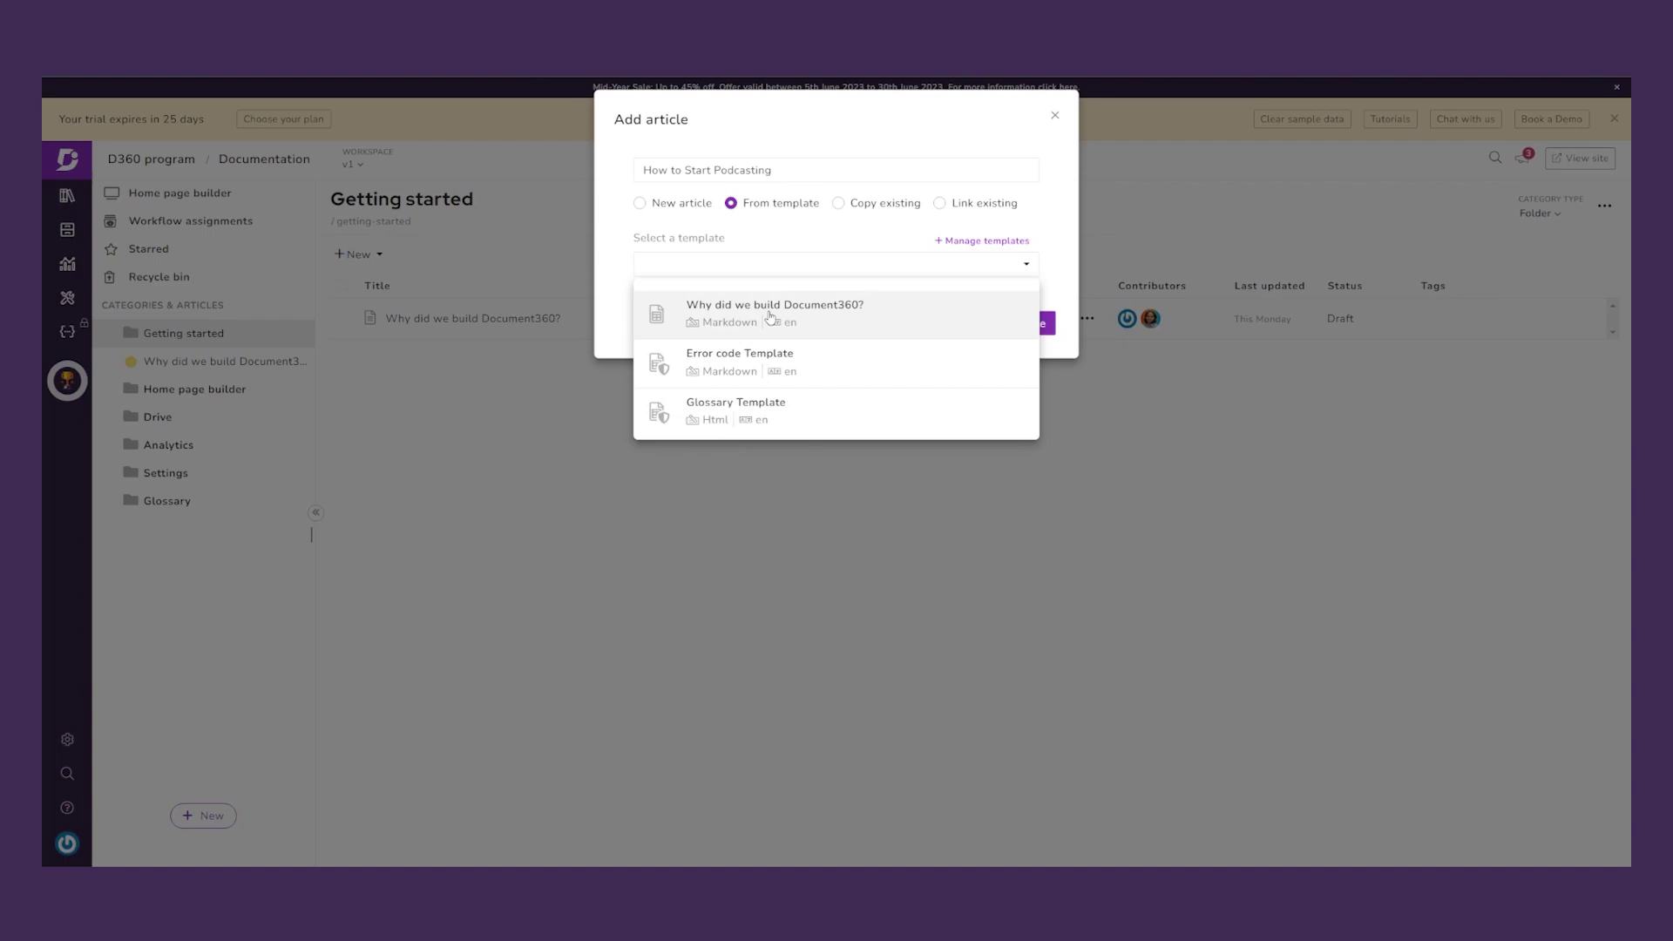
click(652, 206)
click(1028, 260)
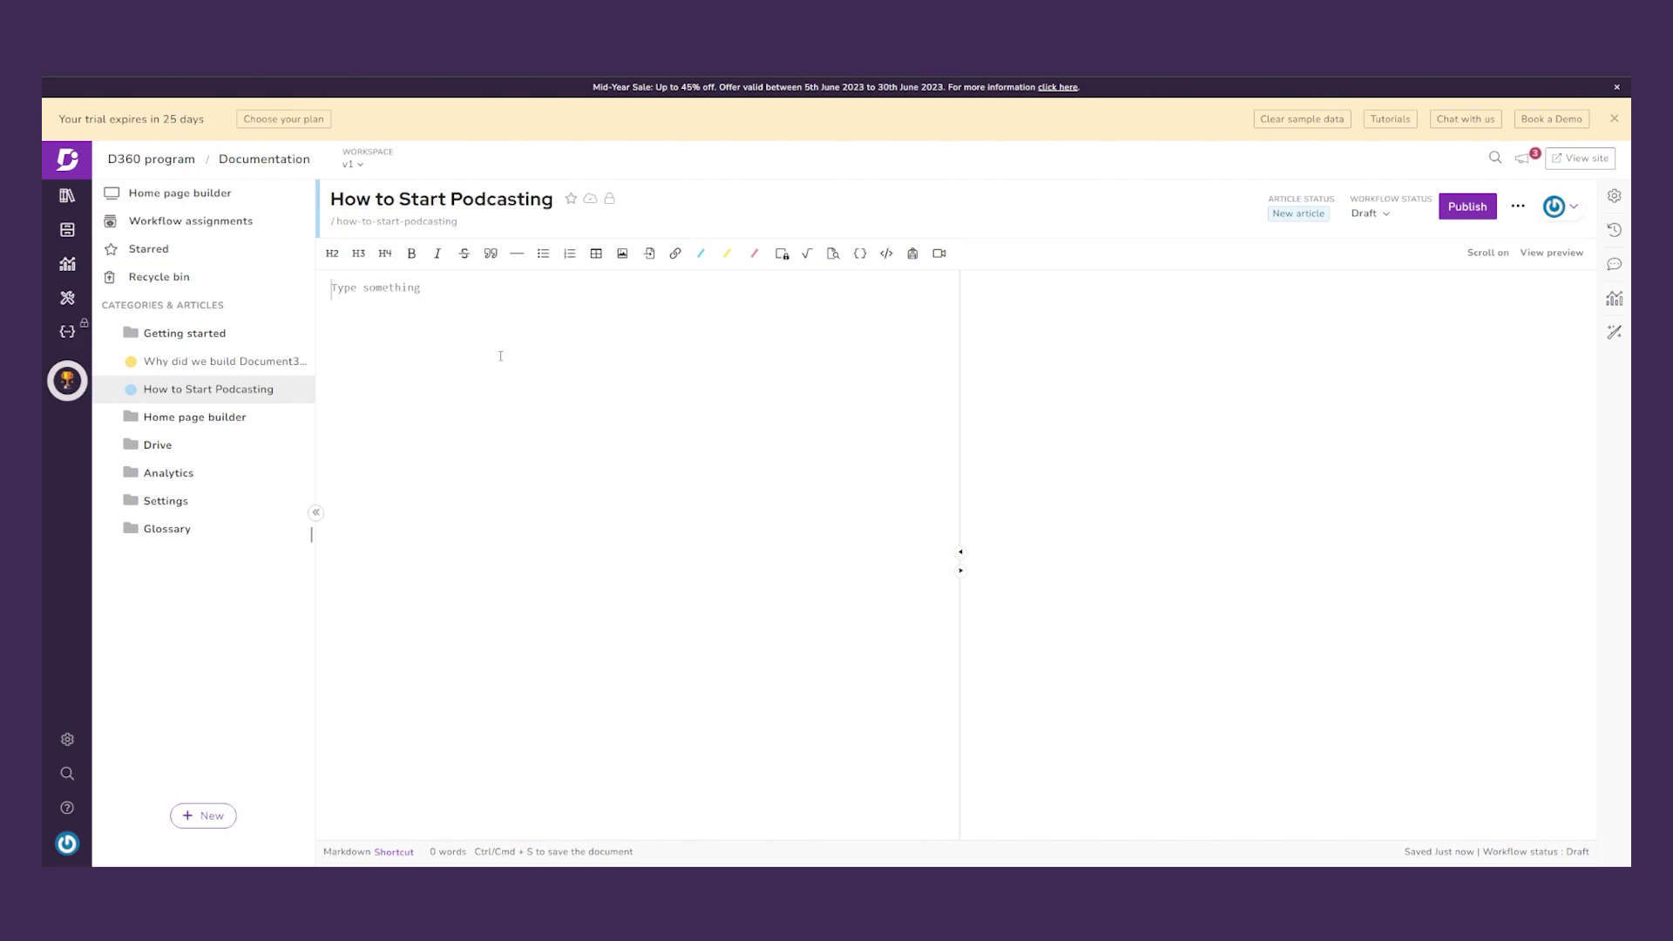
- Write the 'How to Start Podcasting 101' title, a podcasting intro sentence and 'Thank you for reading.'
text(How to Start Podcasting 101  )
text(T)
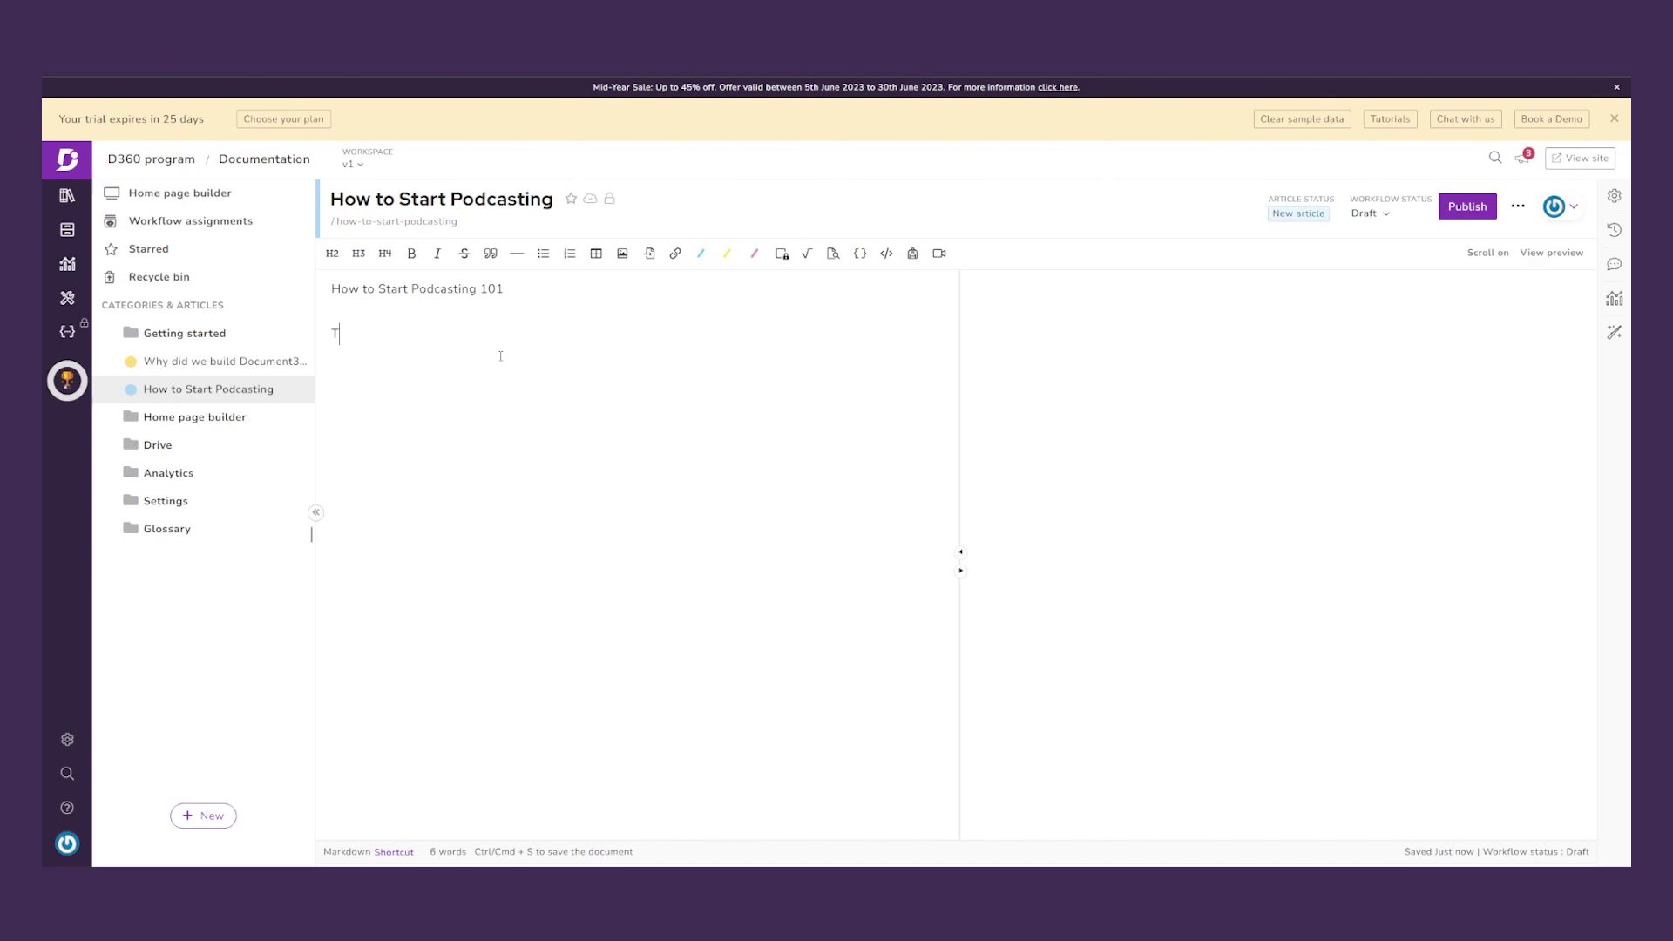
text(his is going to be a )
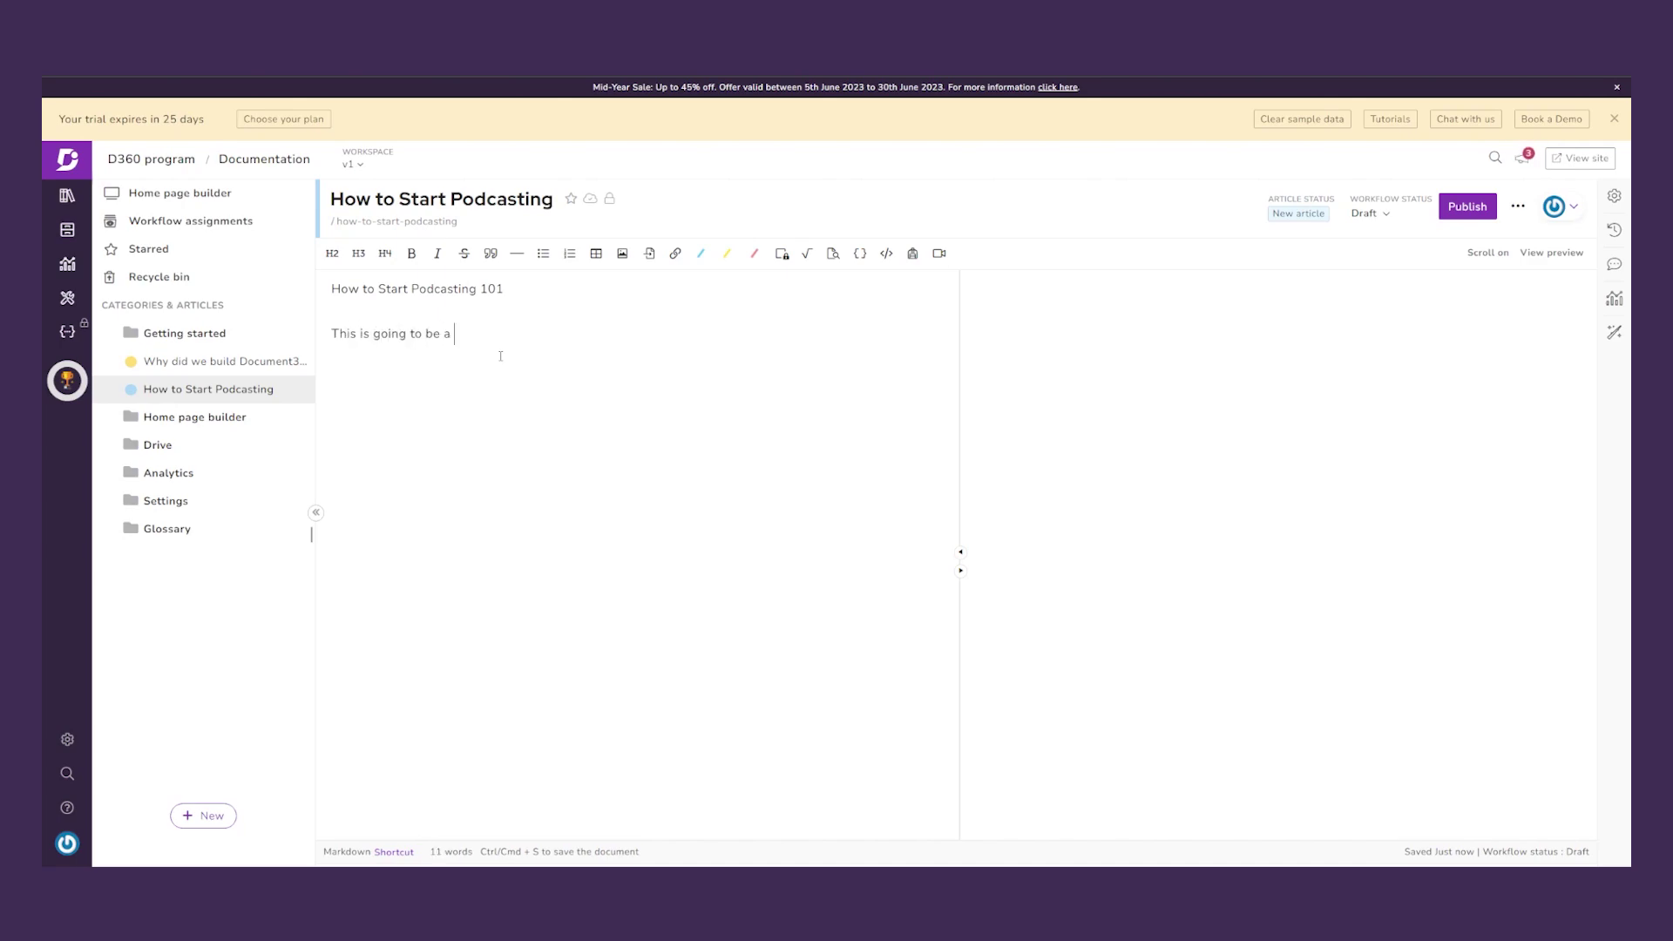
text(document where we are going to explain how )
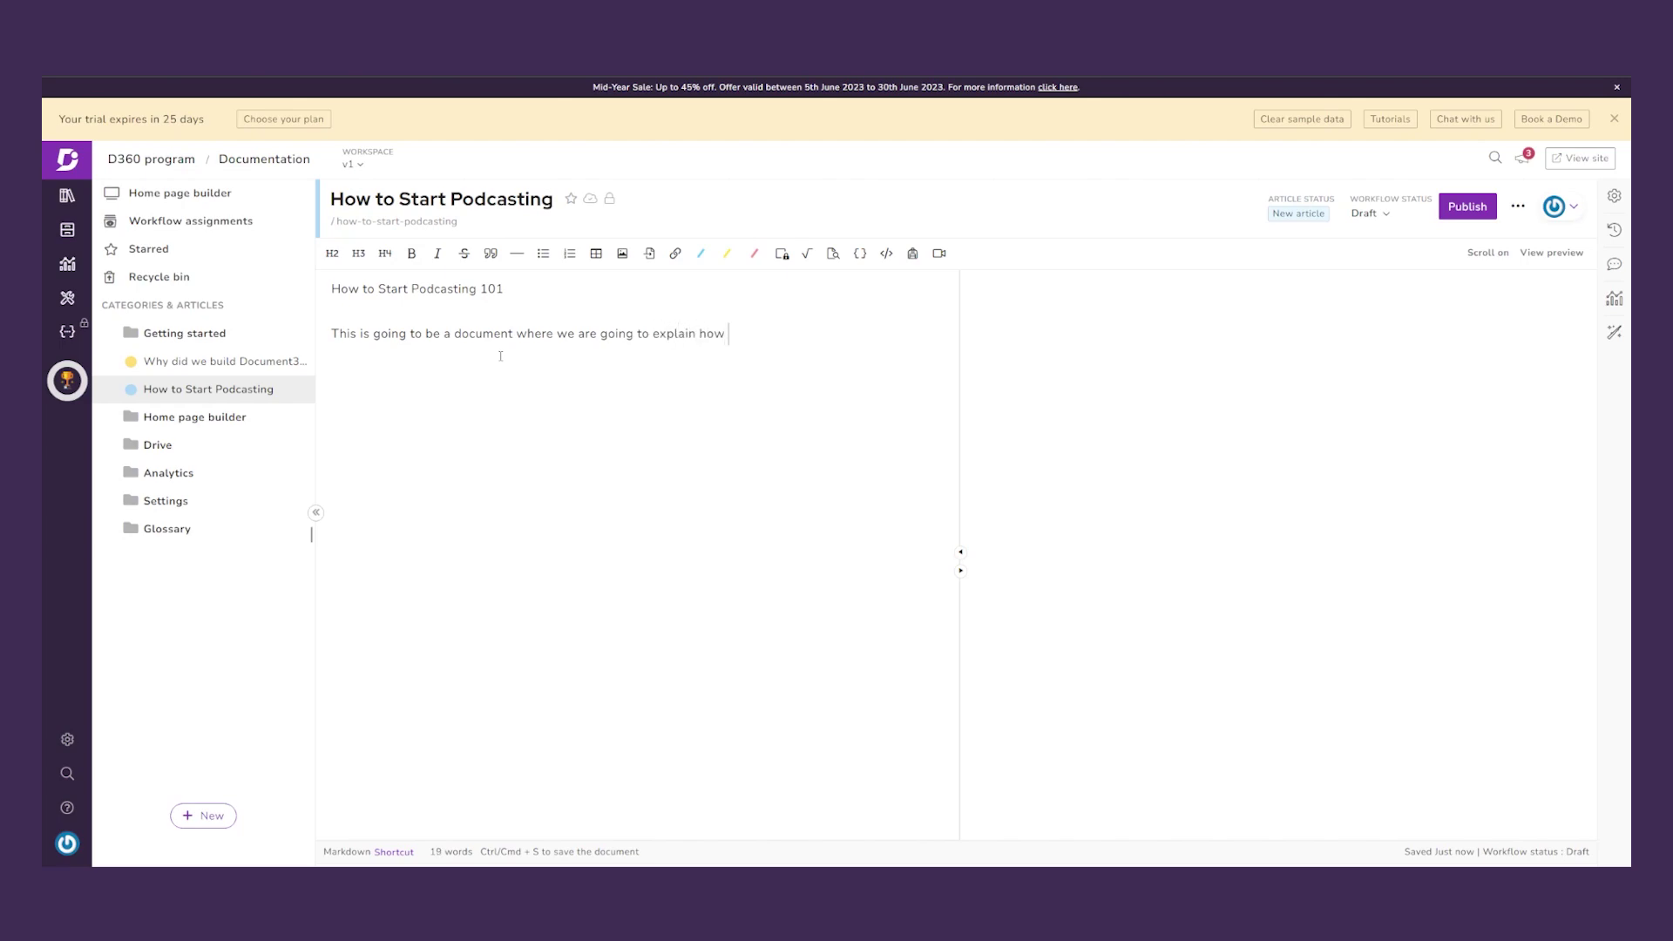
text(to start podcasting.  )
text(Thank you)
text( for reading)
text(.)
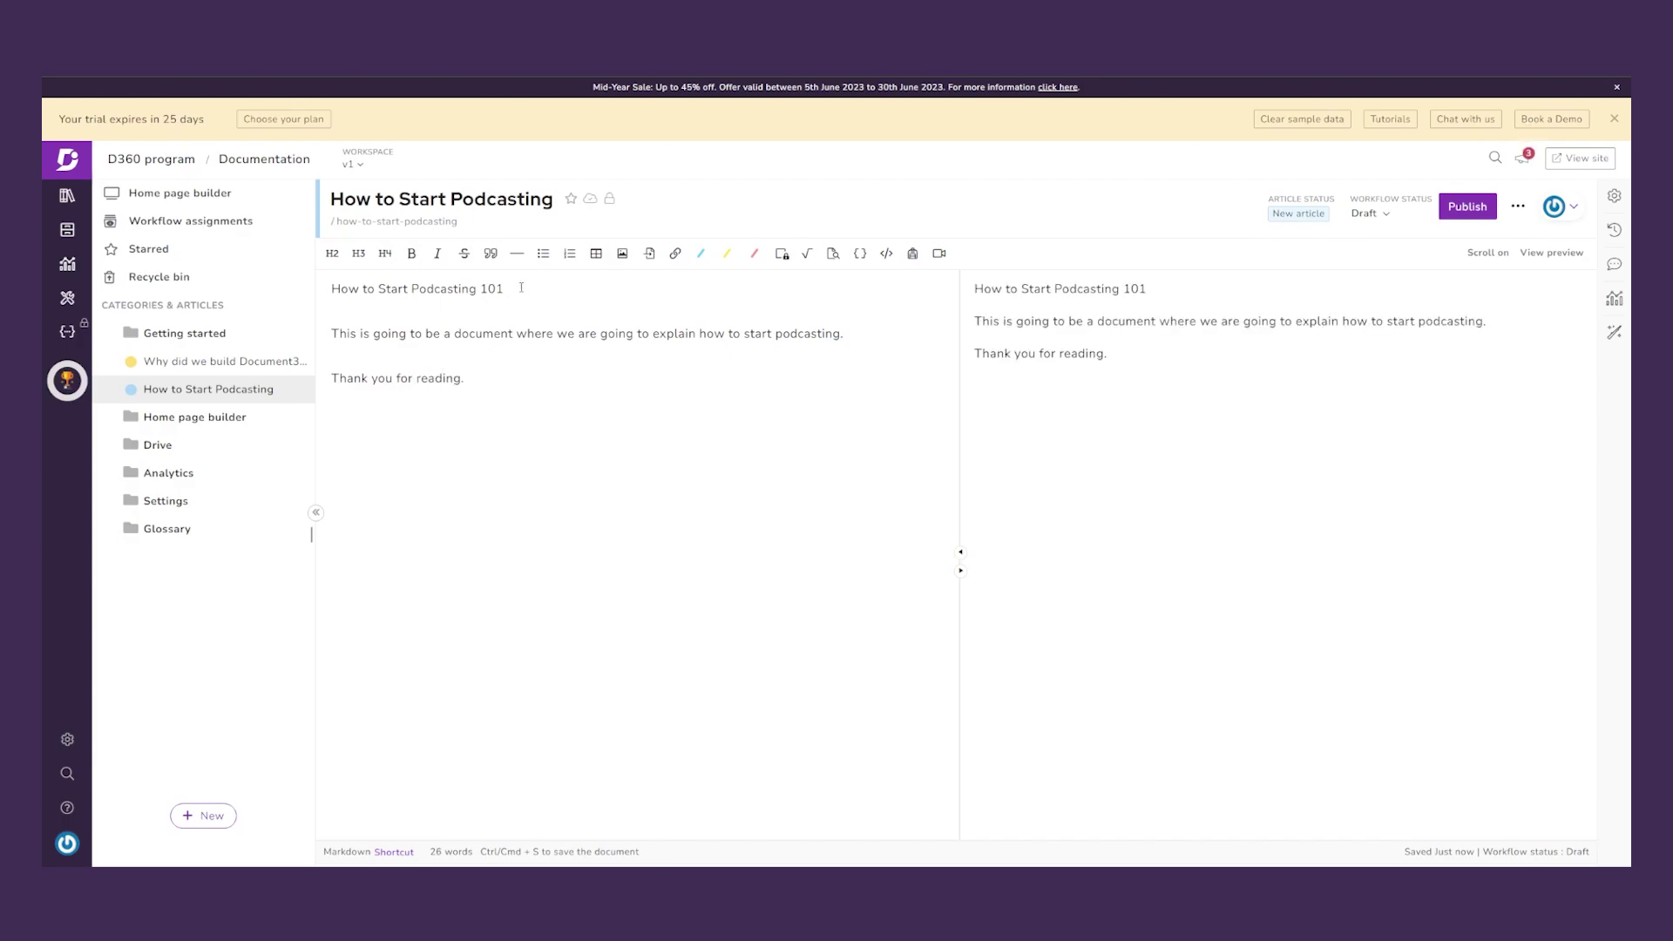
drag(464, 377, 327, 293)
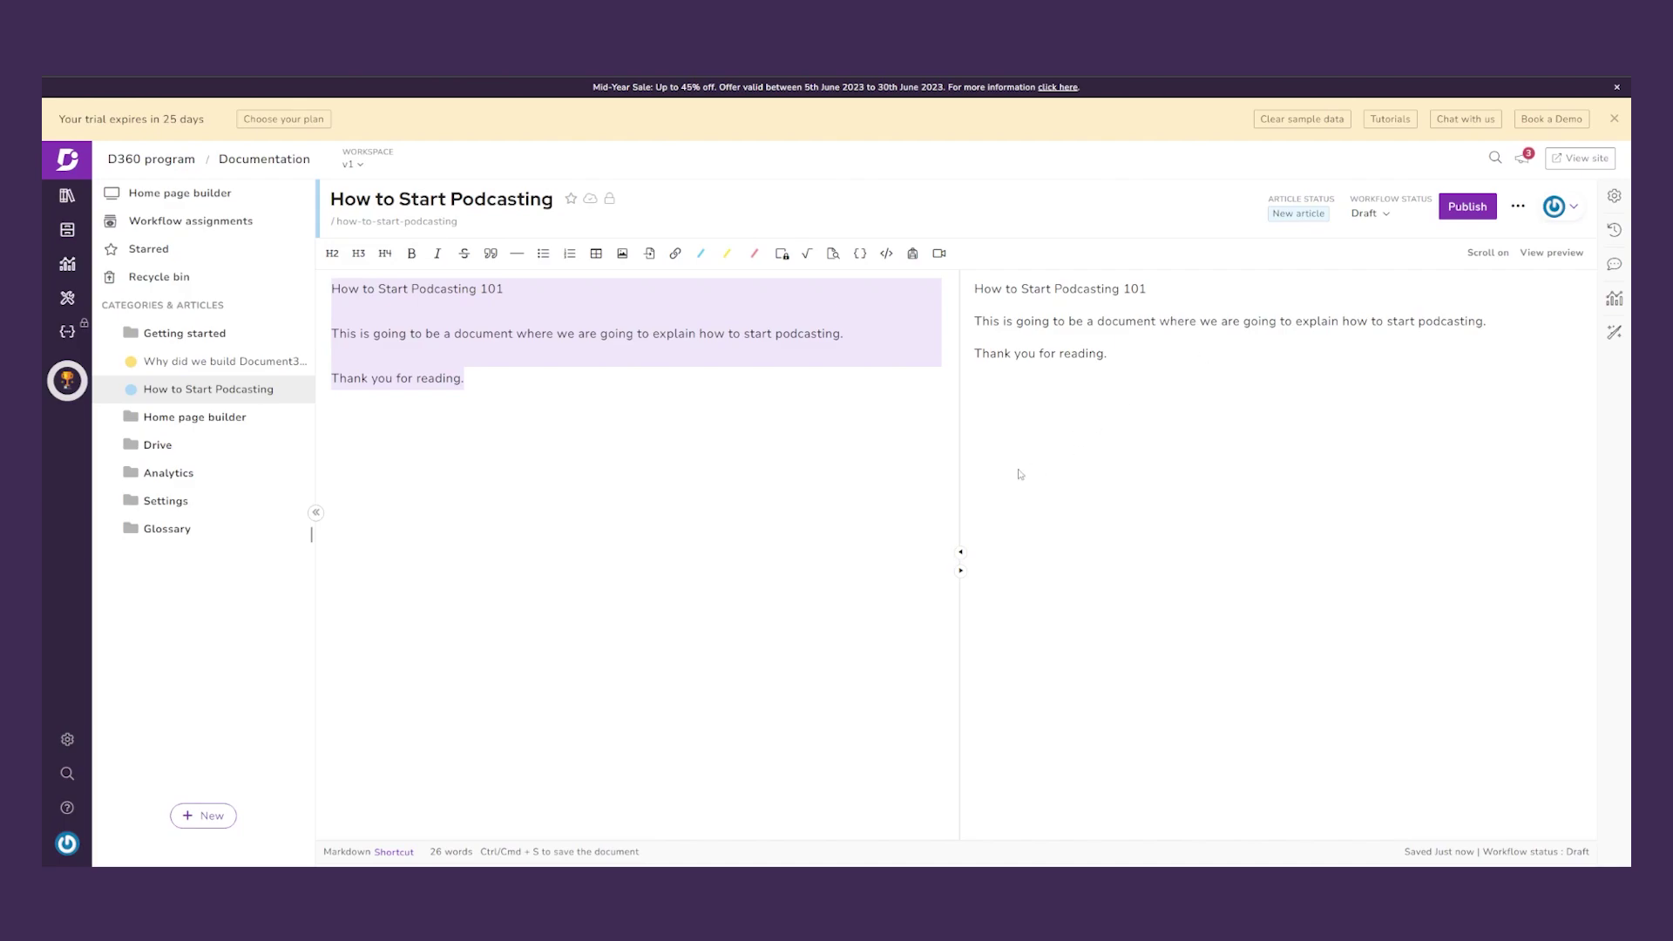
drag(960, 552, 999, 568)
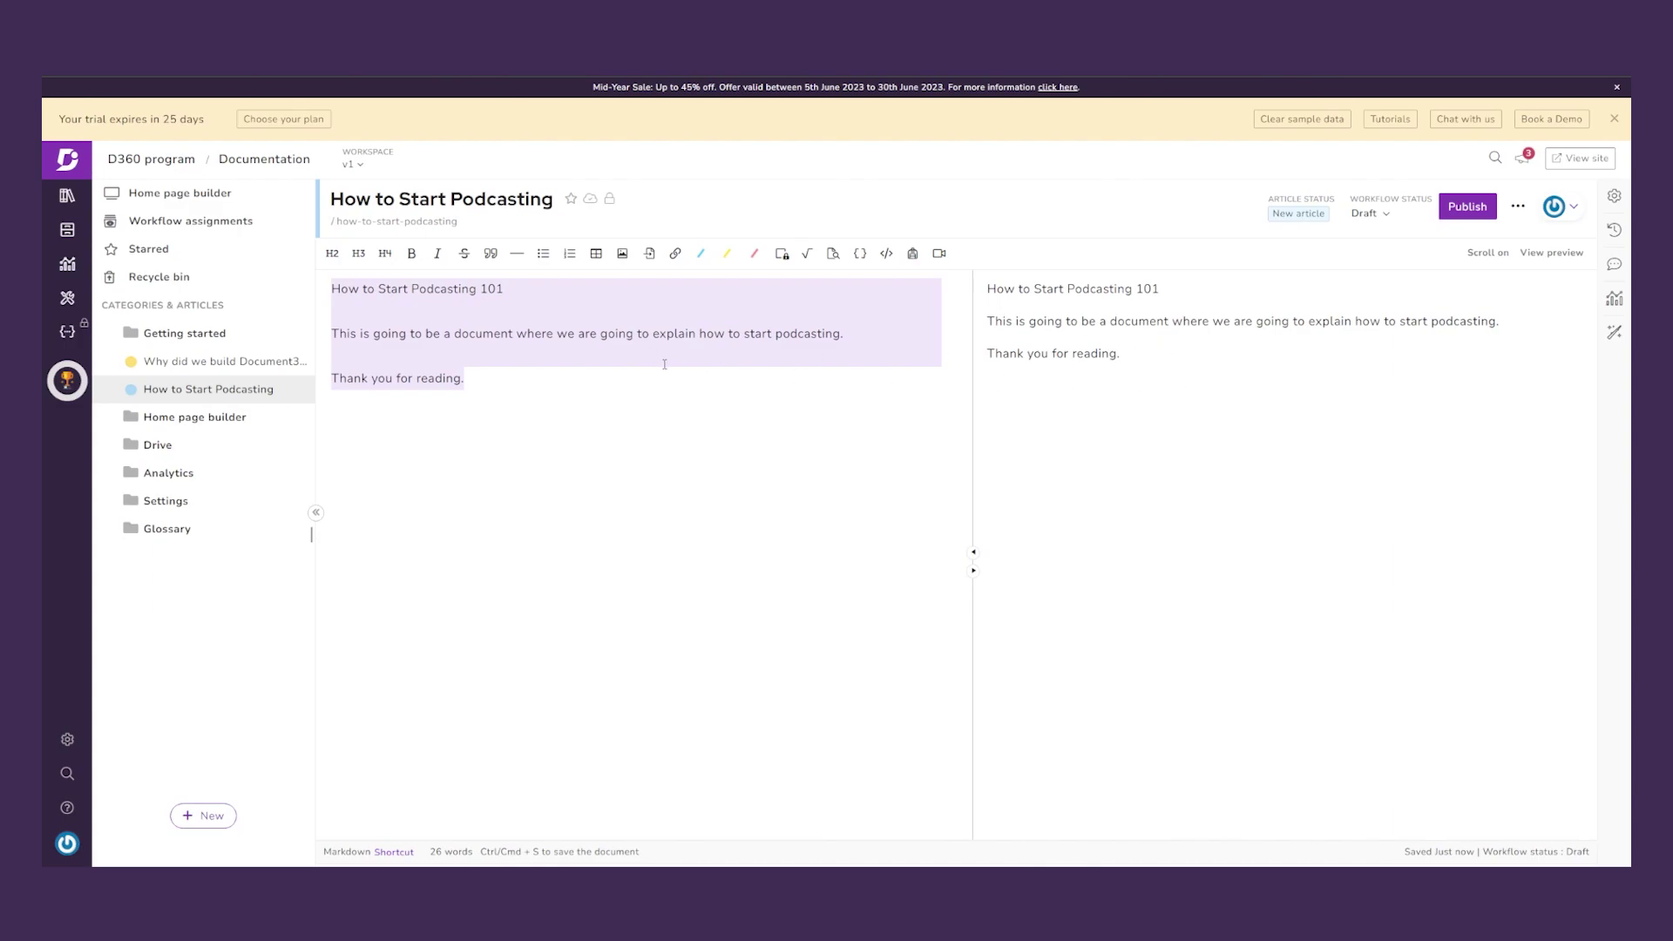
click(566, 376)
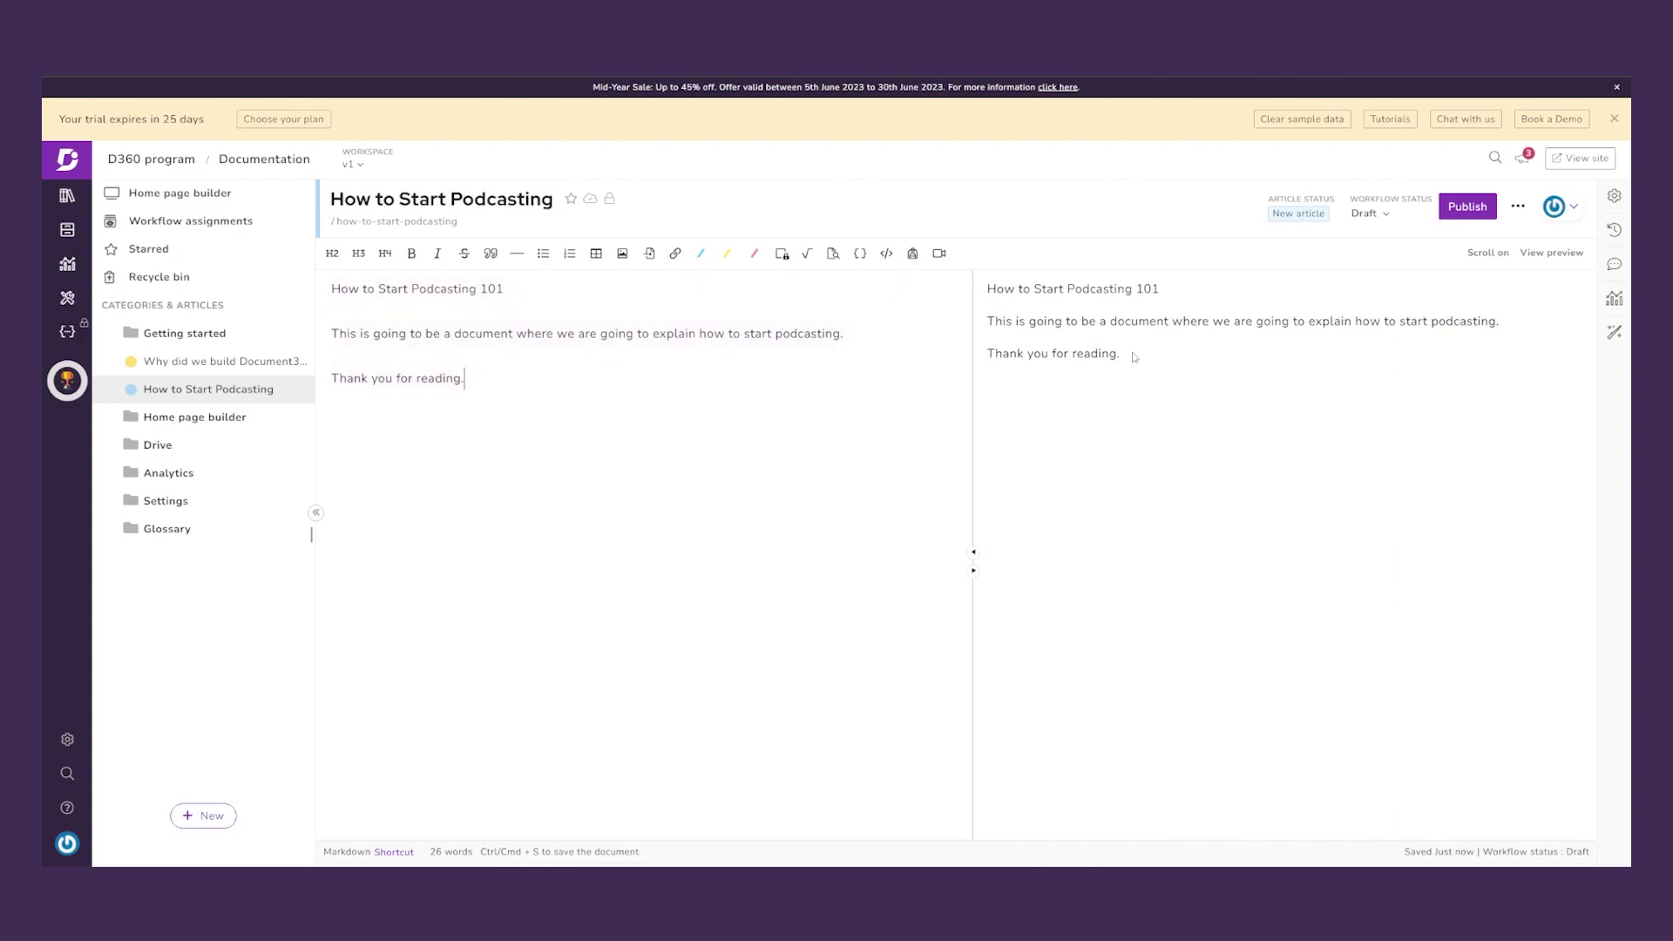
- Make the 'How to Start Podcasting 101' title a bold level-2 heading
drag(521, 295, 329, 290)
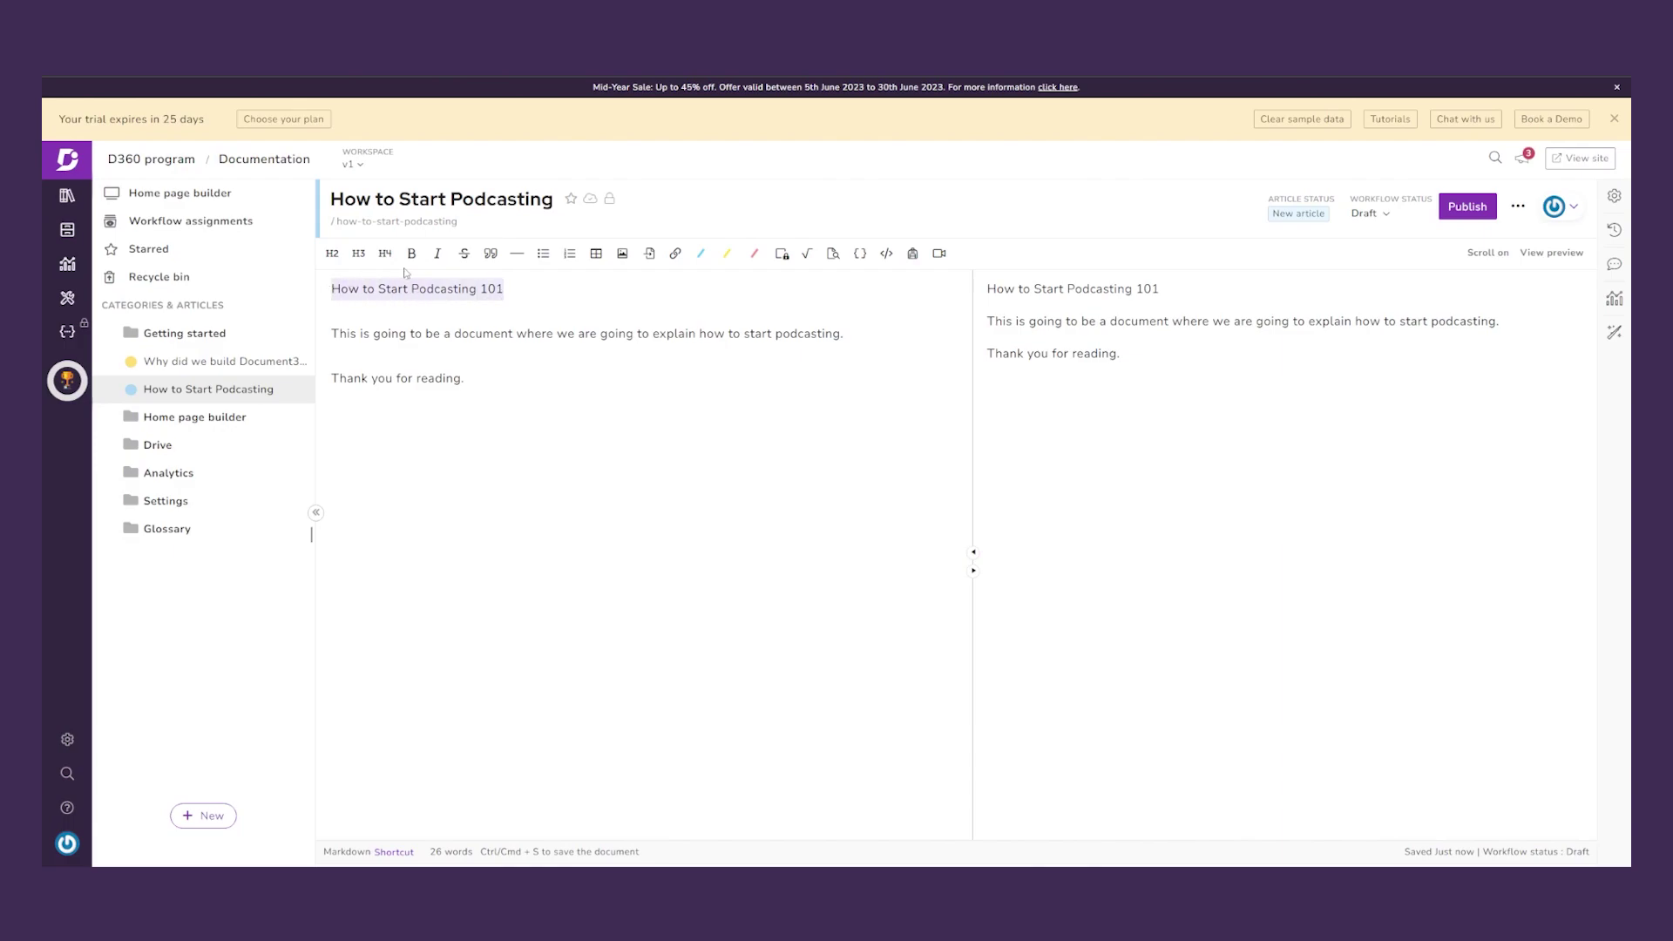
click(332, 252)
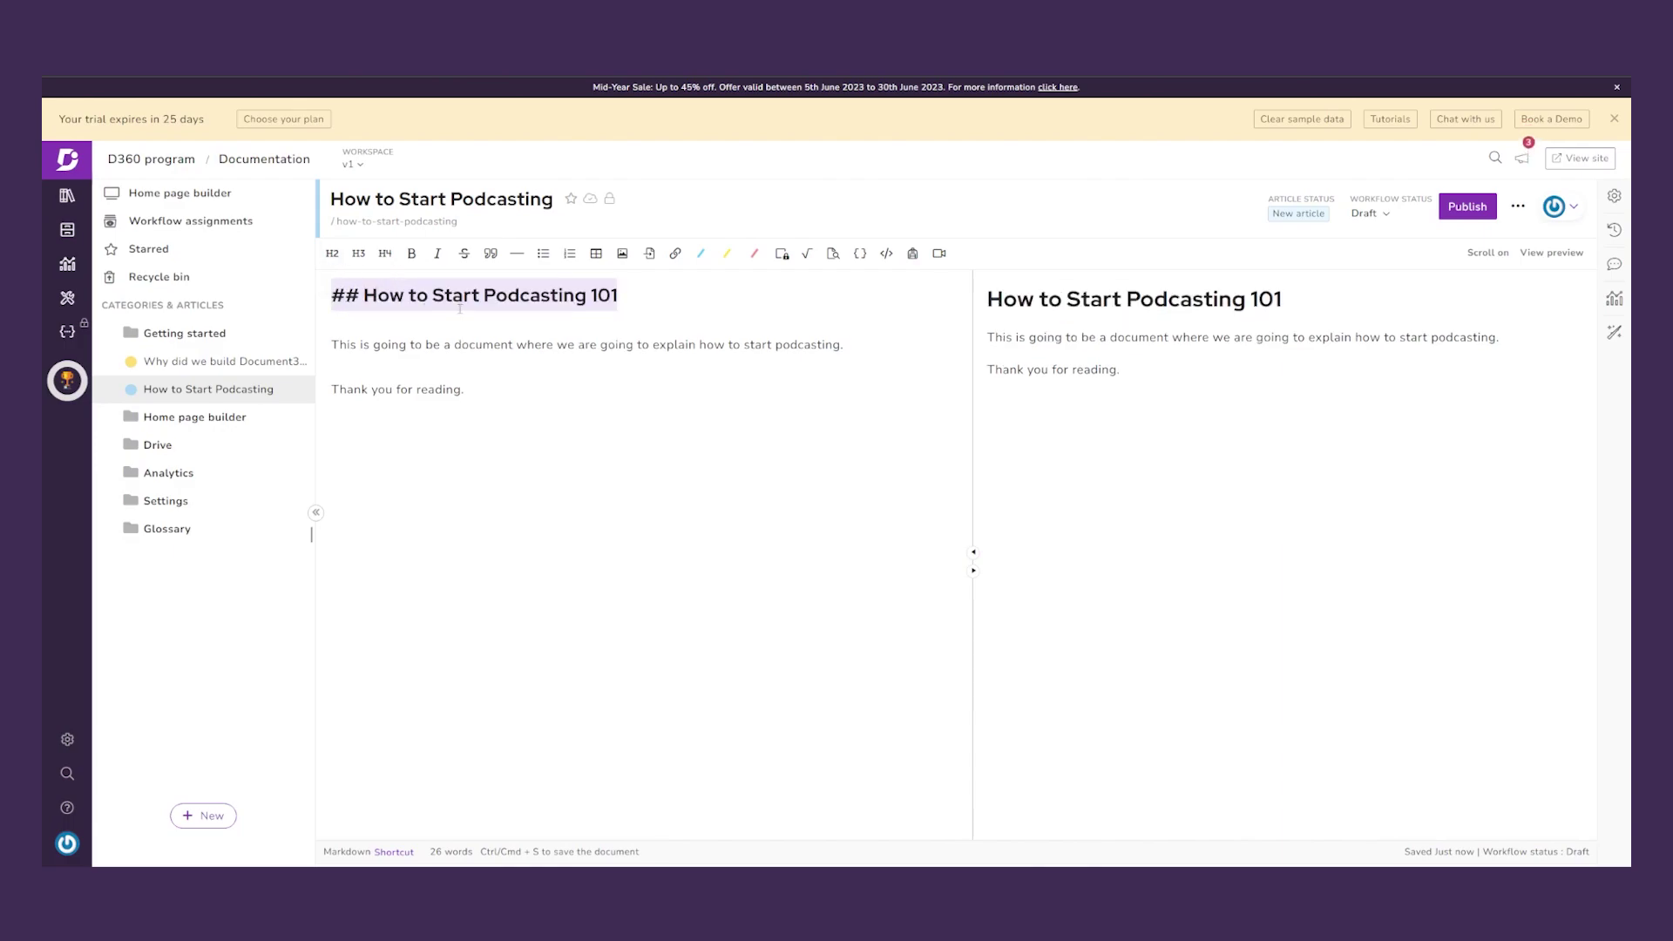
click(412, 254)
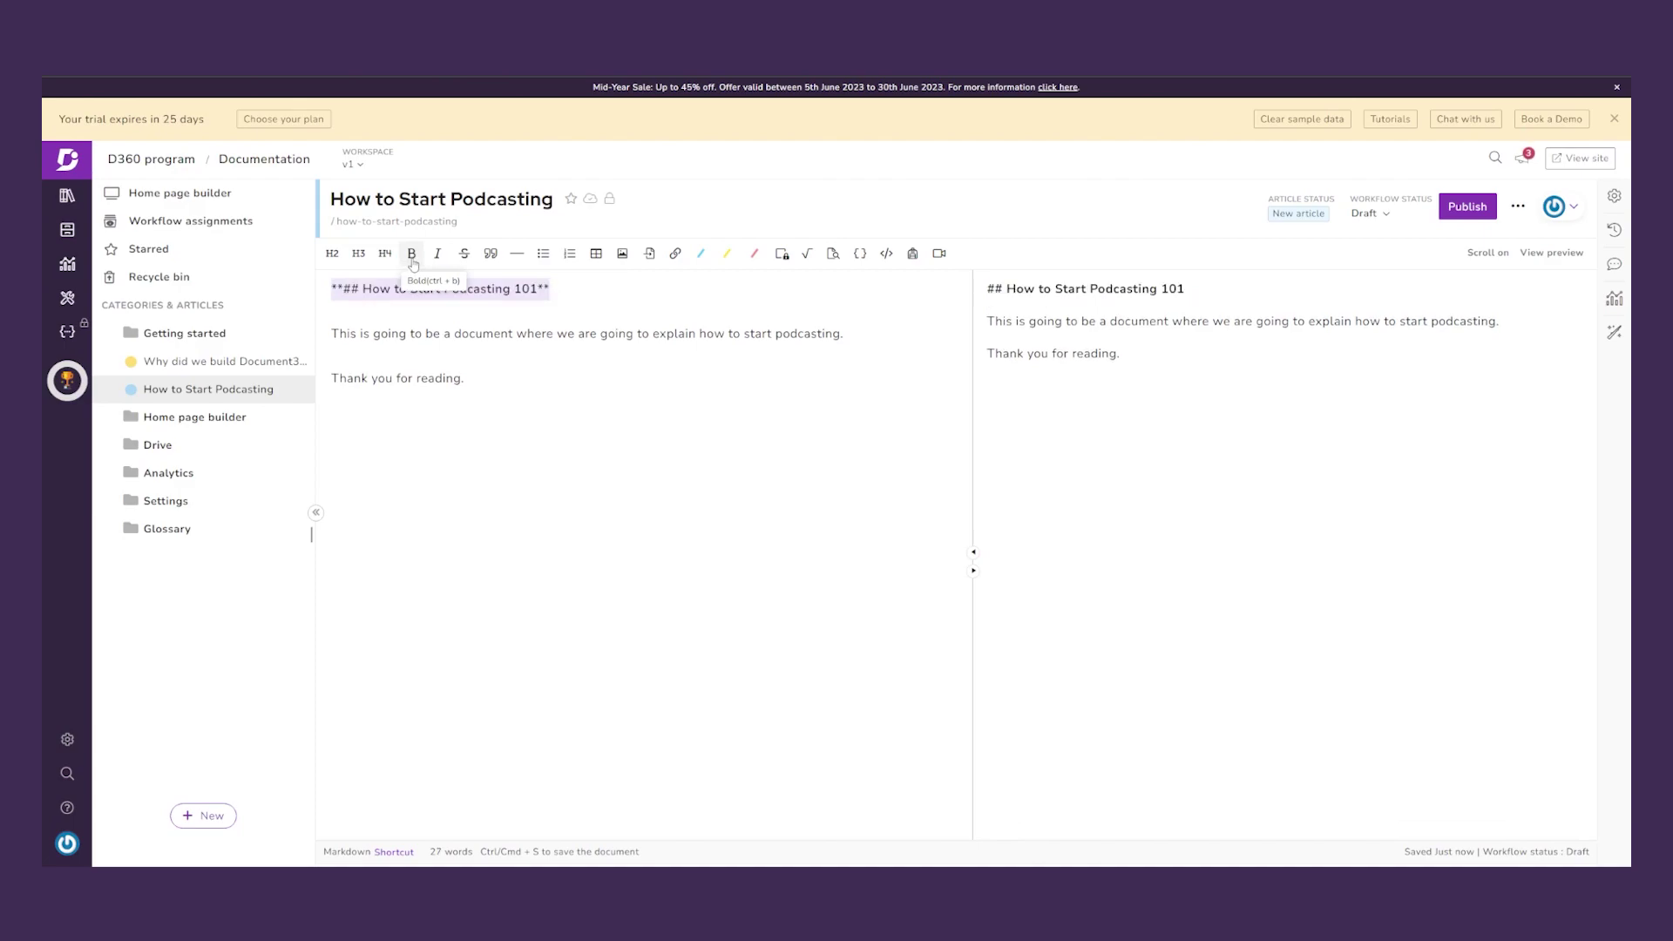
- Format the whole intro paragraph as bold italic
click(424, 333)
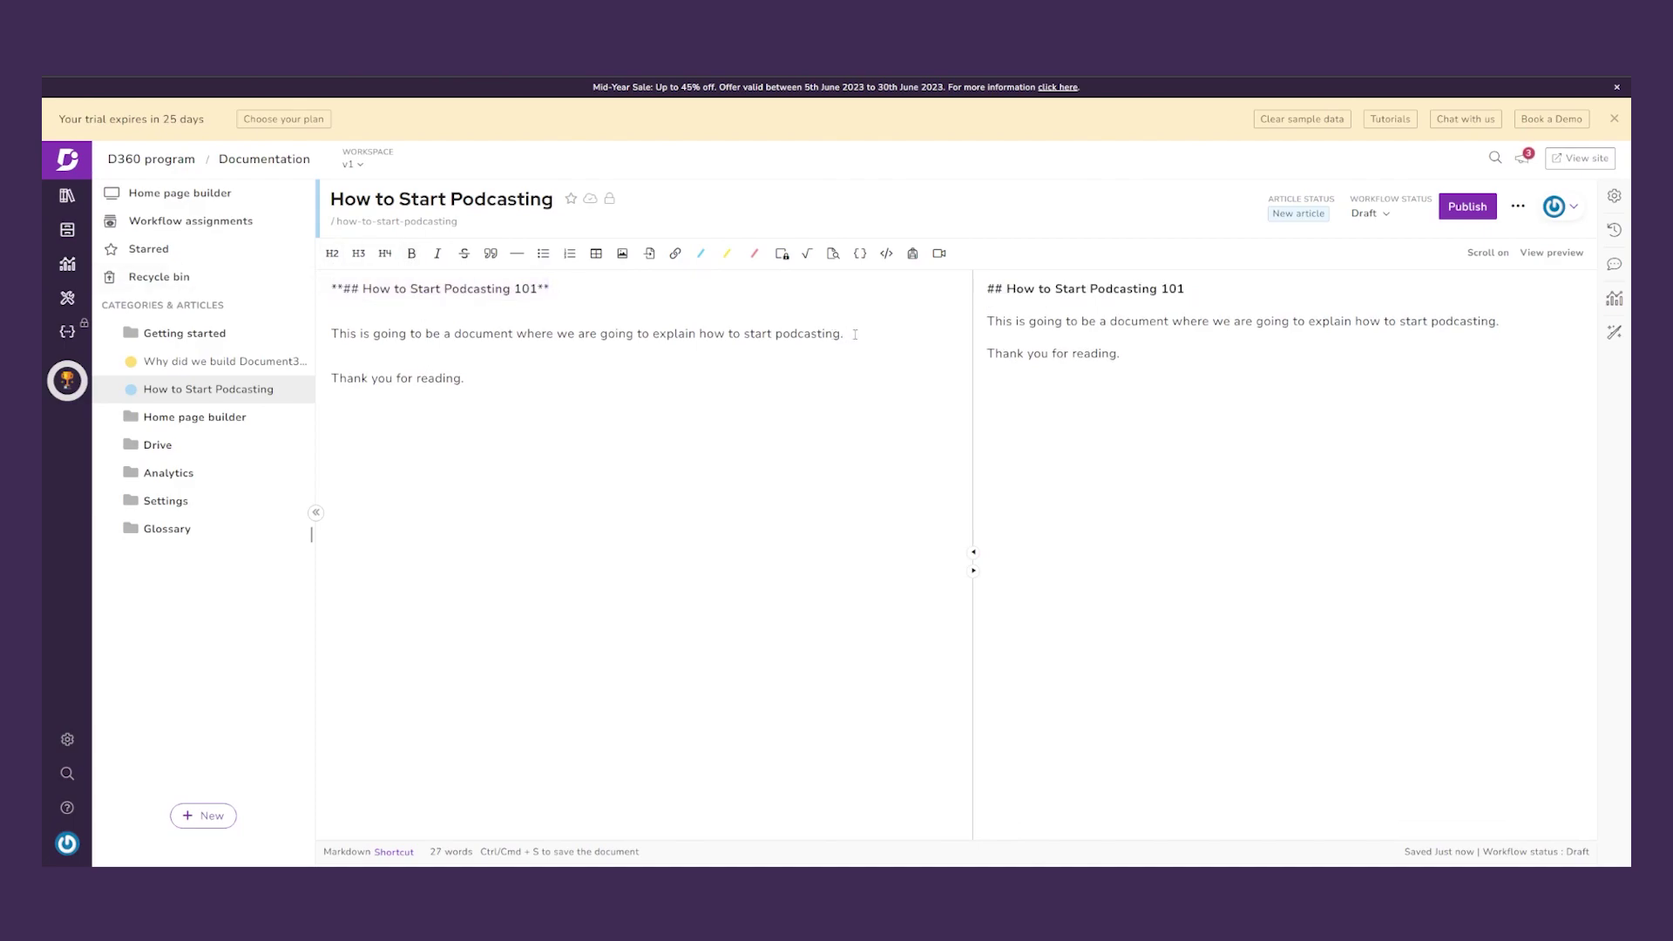
drag(850, 334, 331, 334)
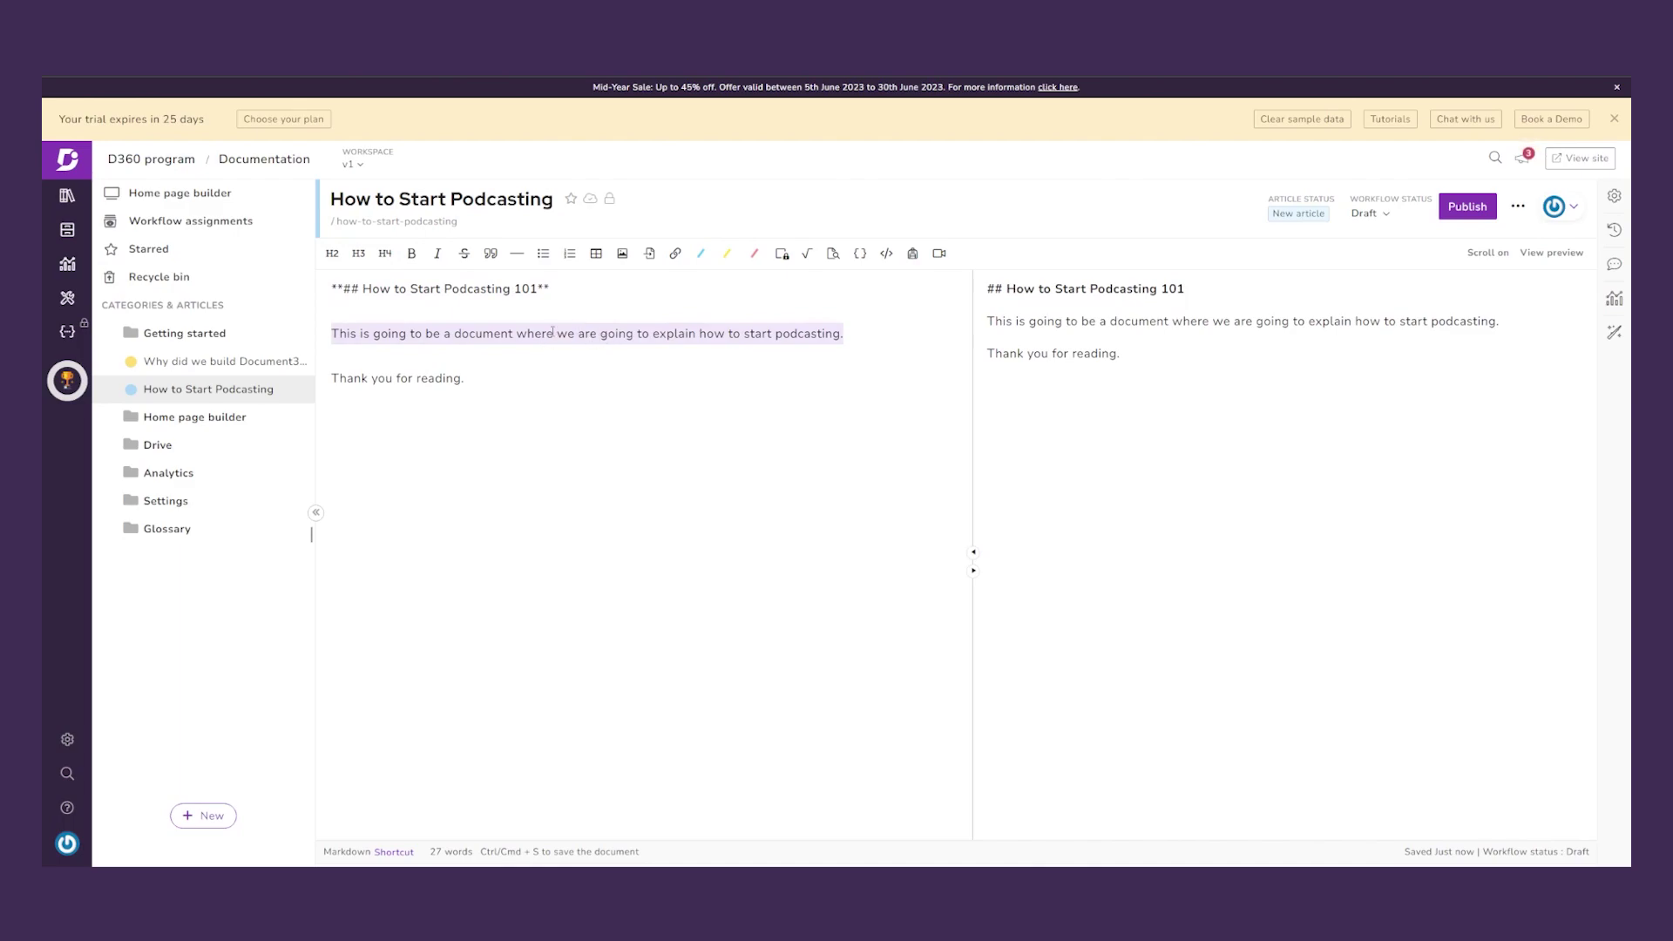
click(411, 253)
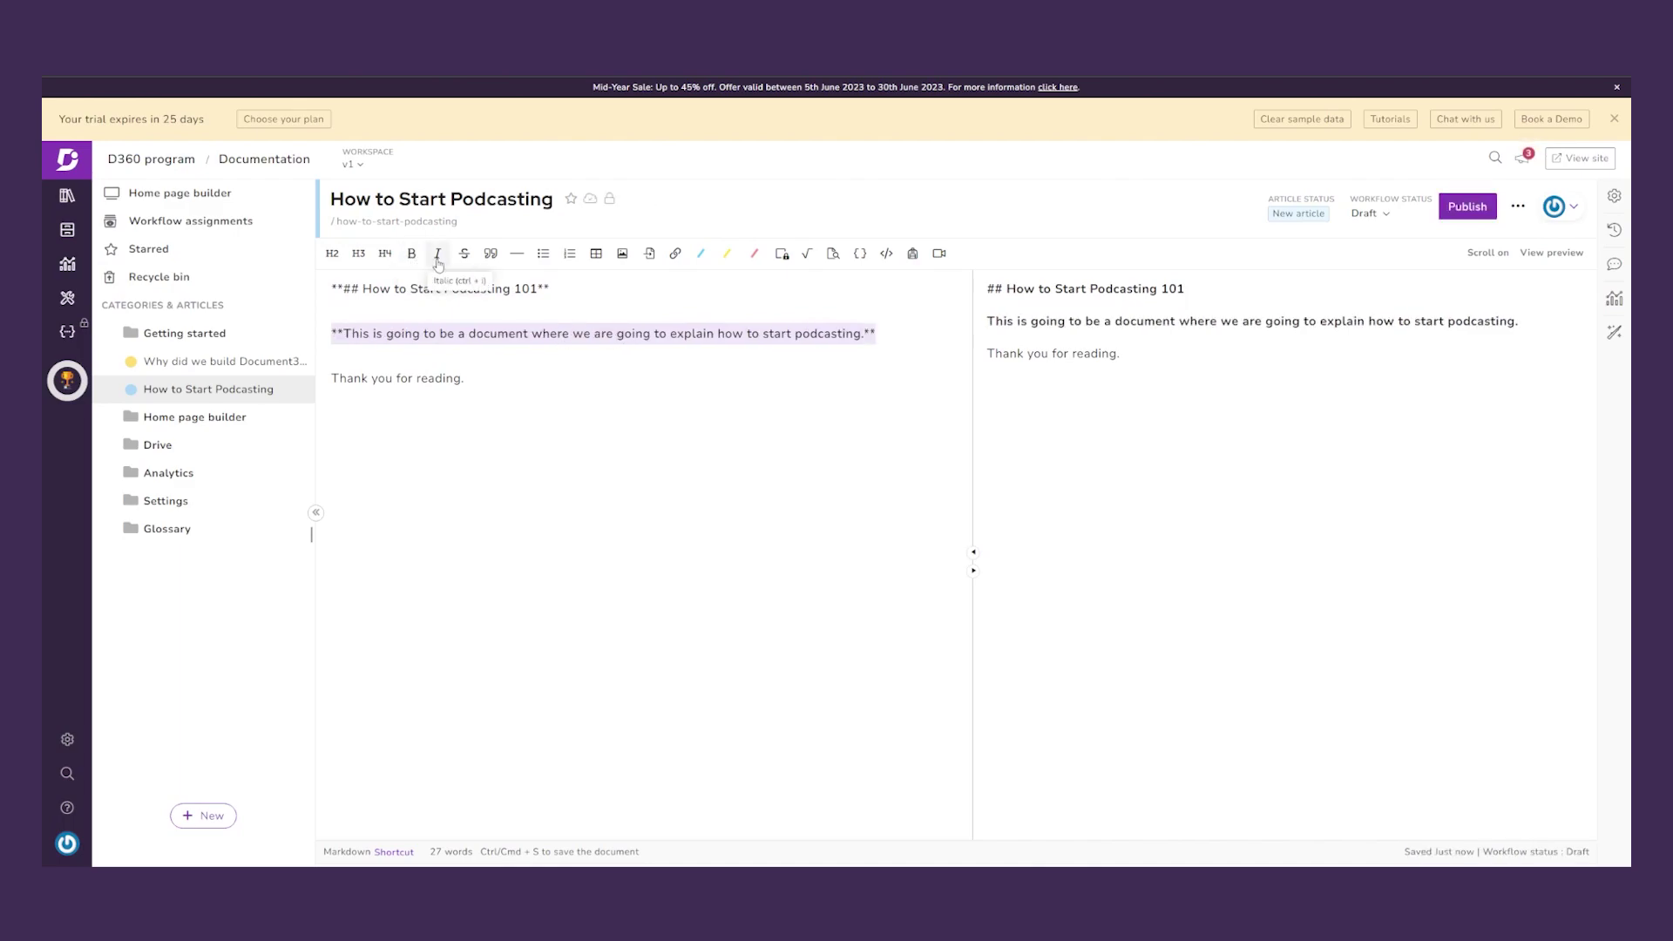
click(438, 261)
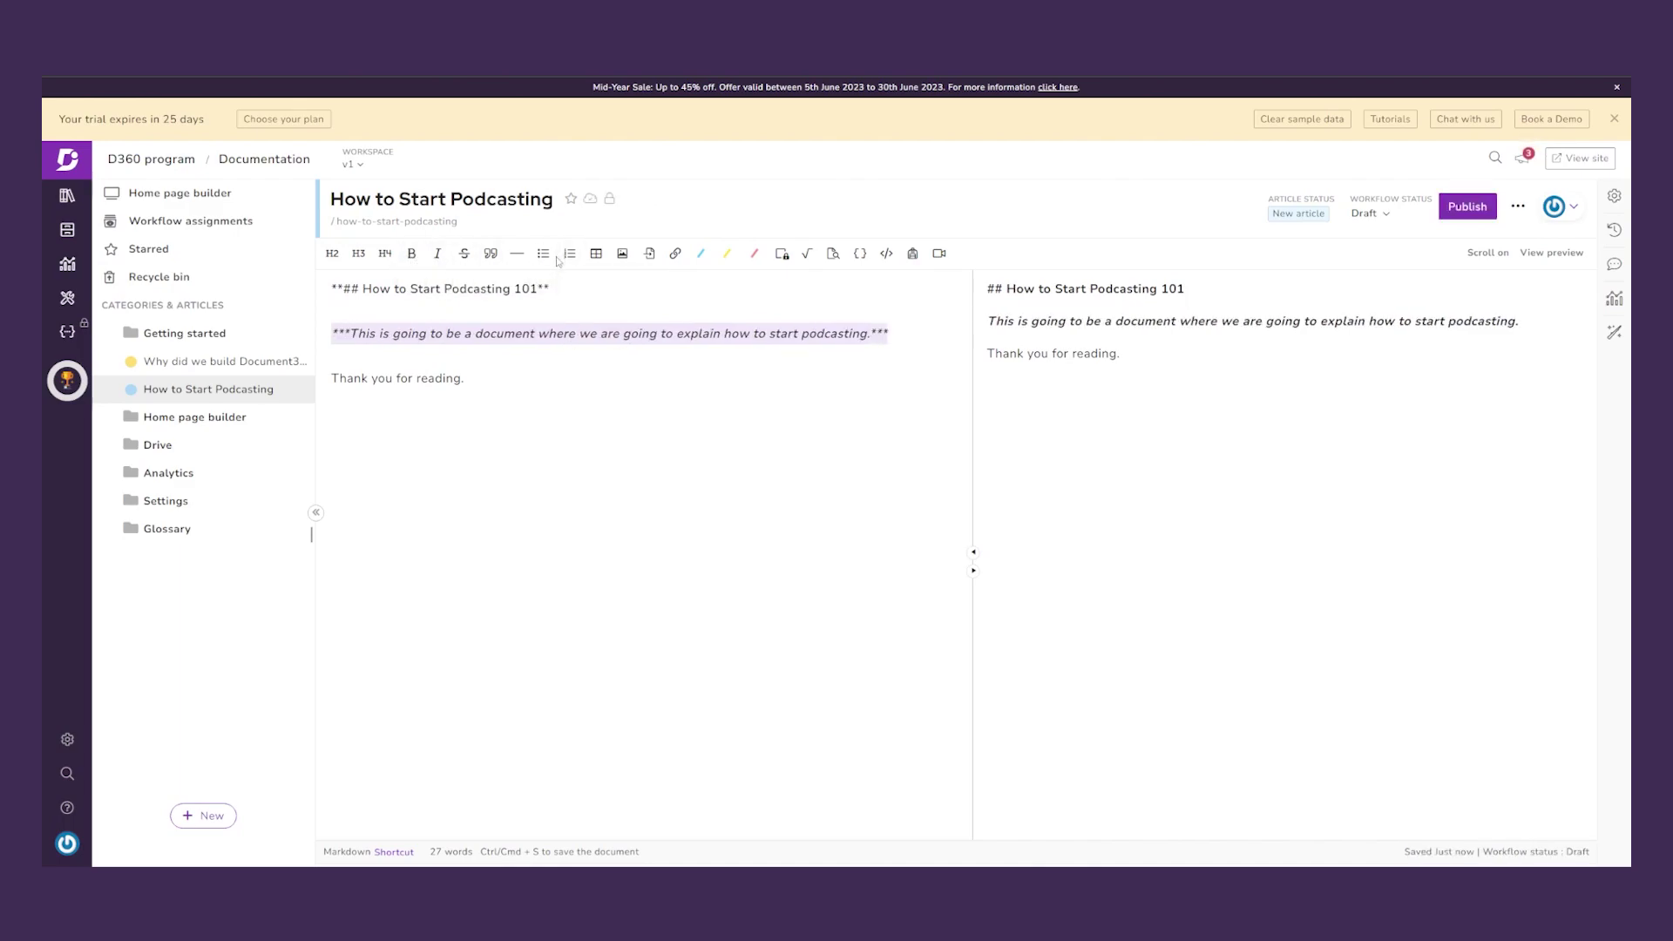
click(914, 339)
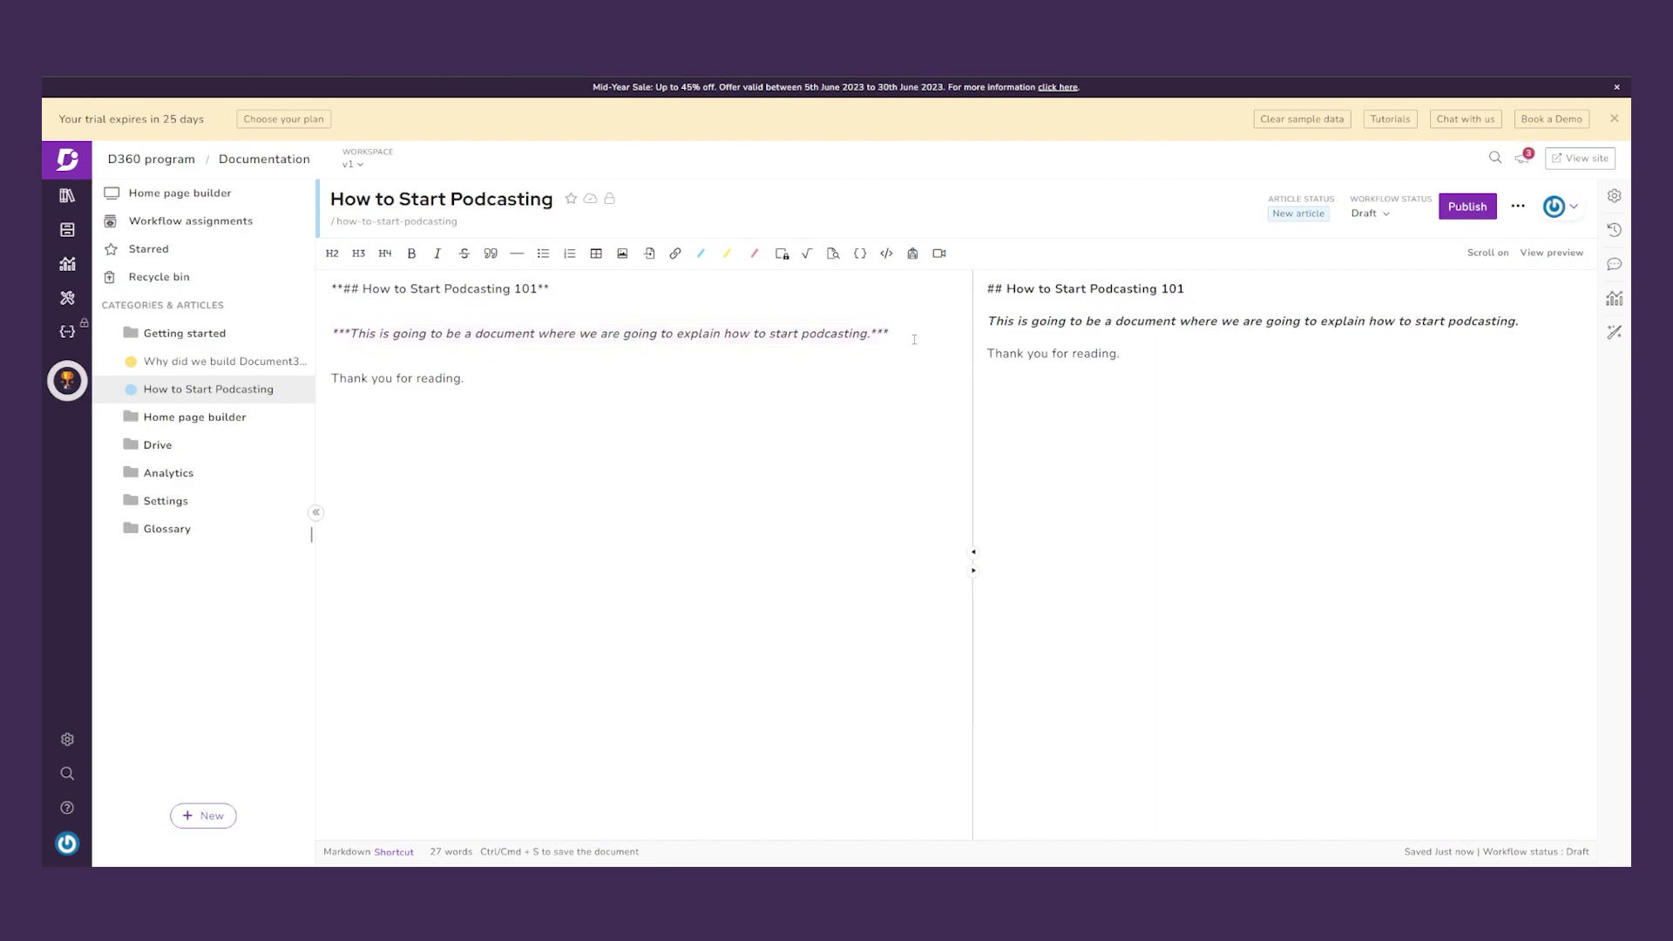
- Type List 1, List 2 and List 3 on separate lines below the intro
key(Return)
key(Return)
text(L)
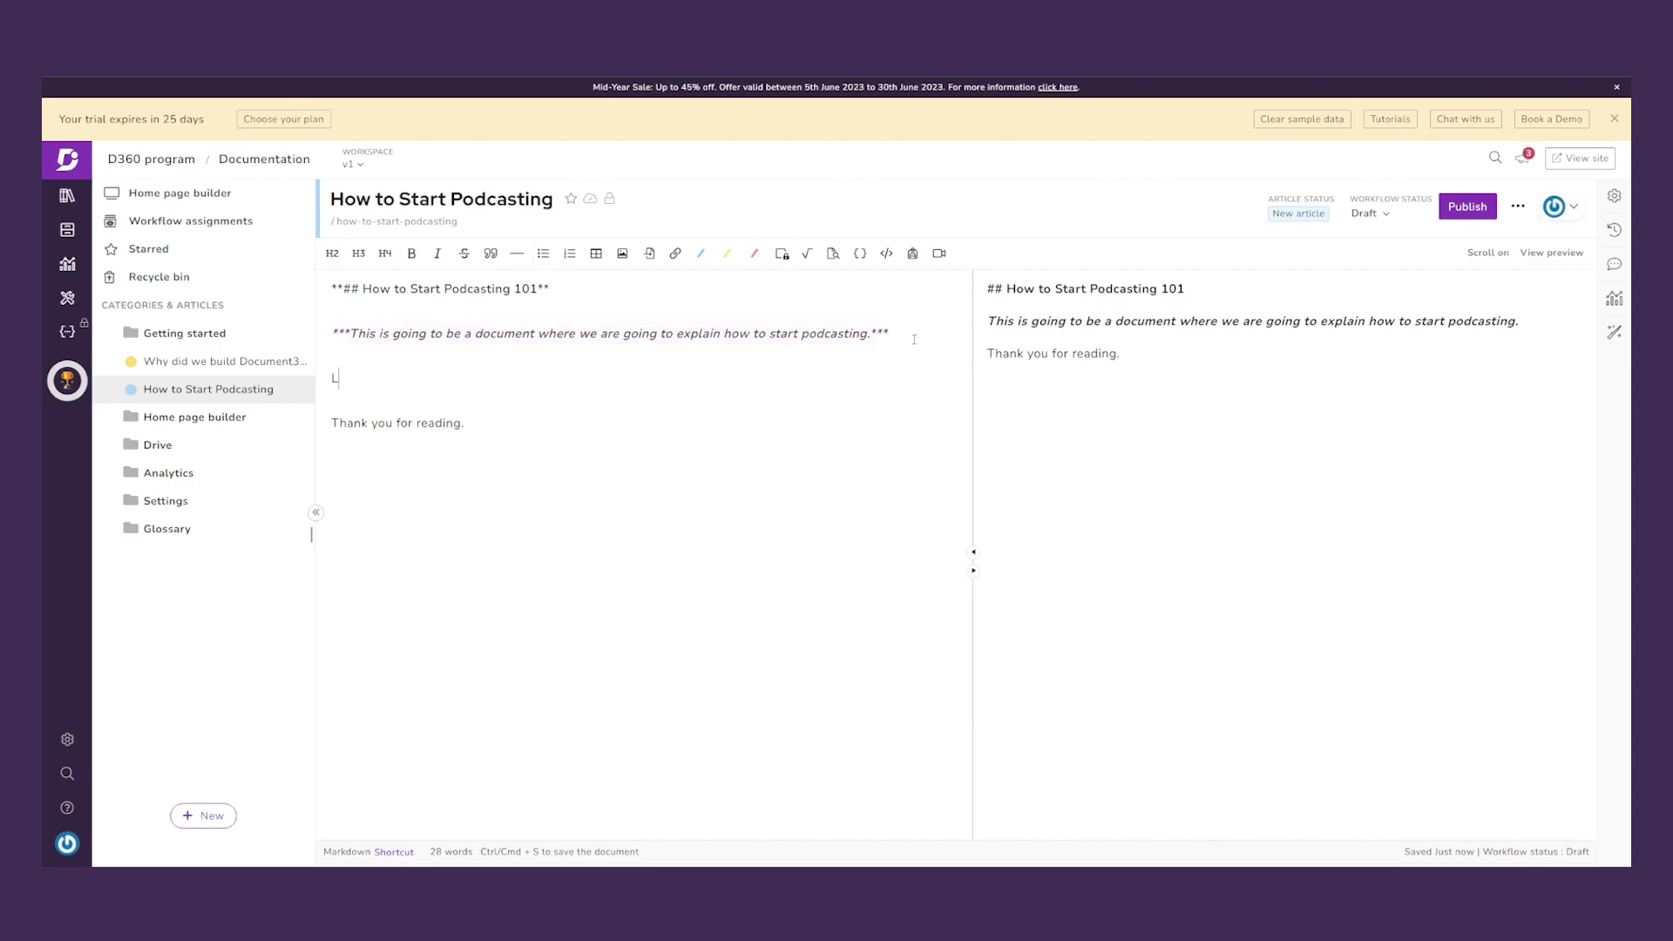
text(ist 1)
key(Return)
text(List )
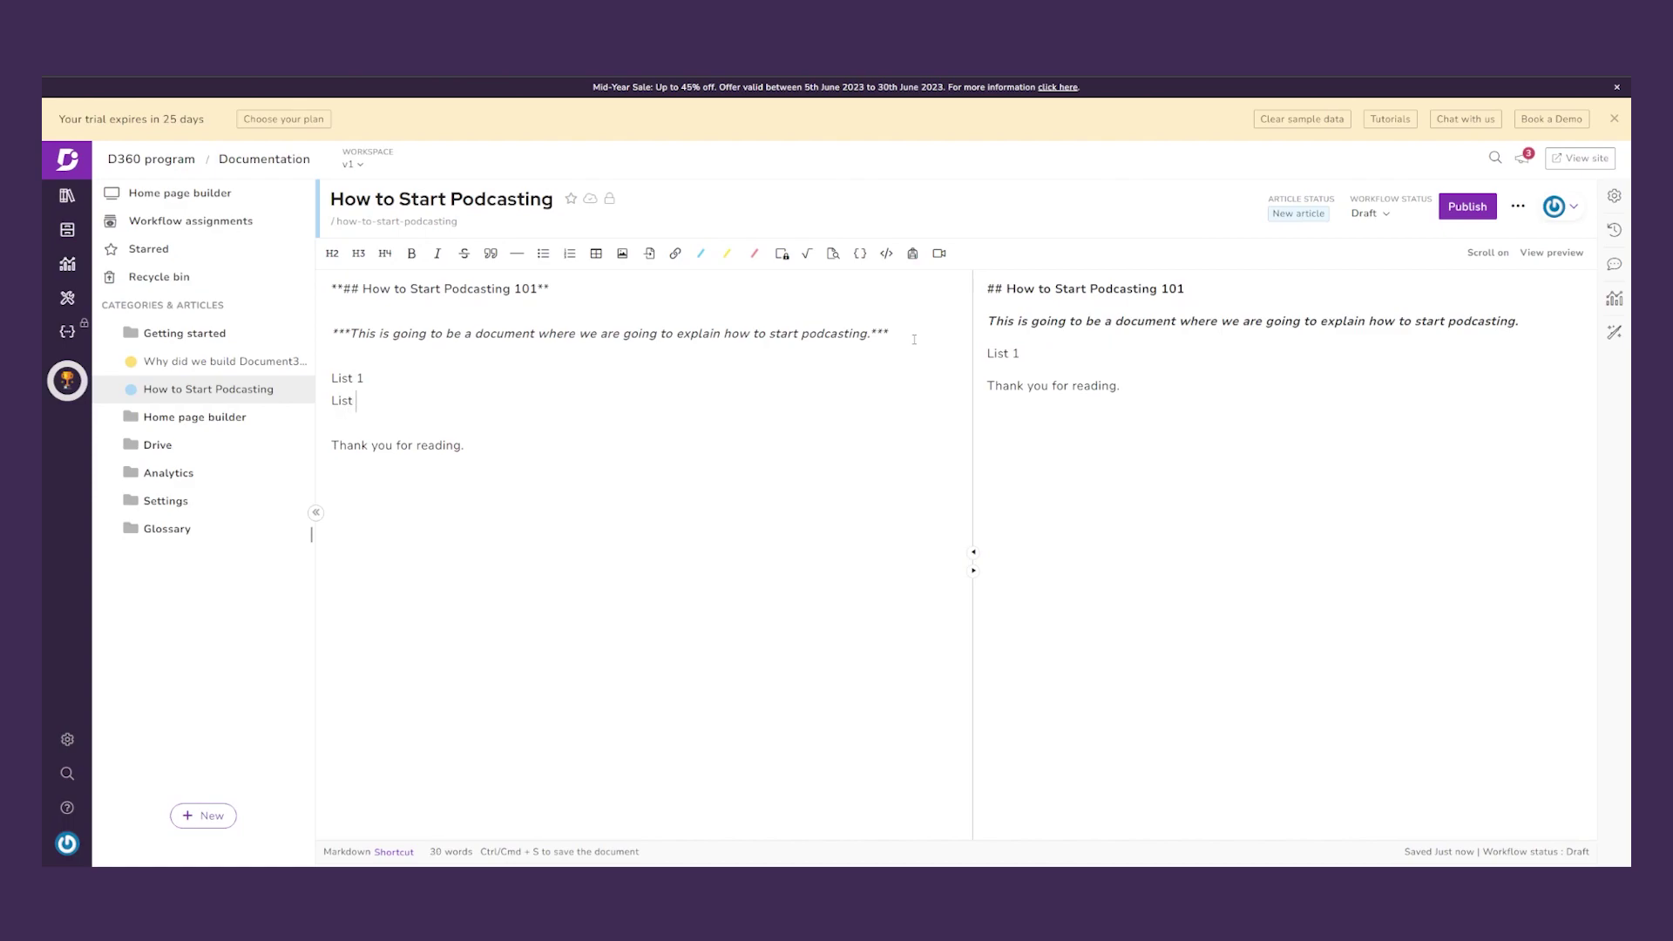
text(2)
key(Return)
text(List 3)
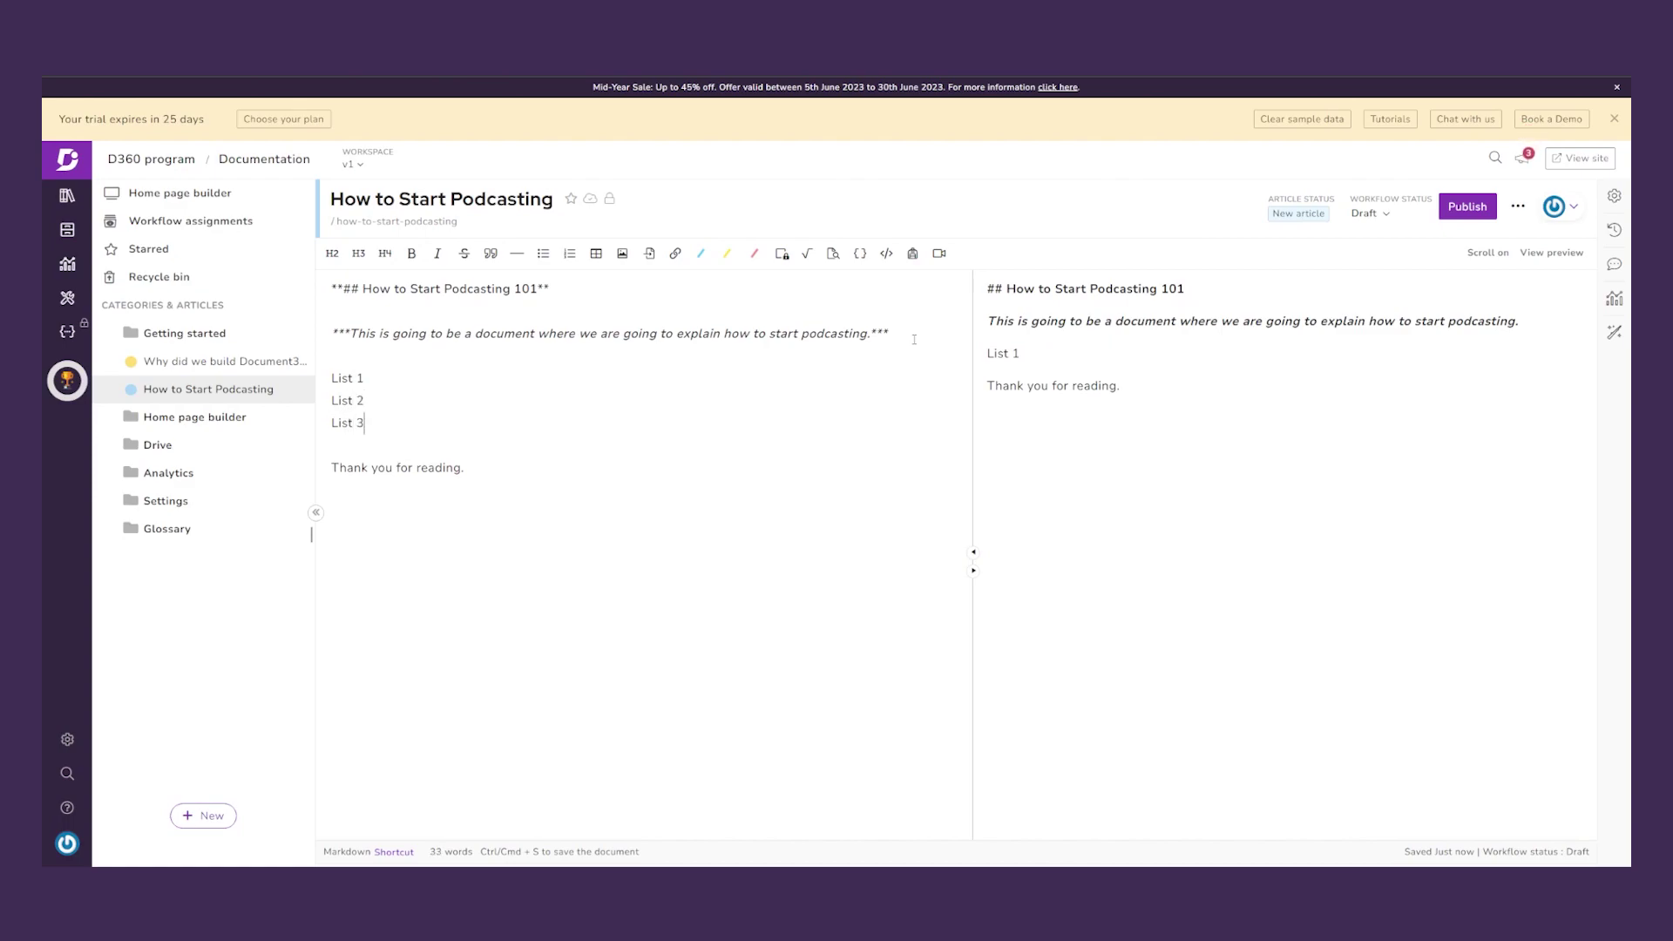
- Turn the three lines into a bulleted list followed by a blank line
drag(366, 422, 333, 386)
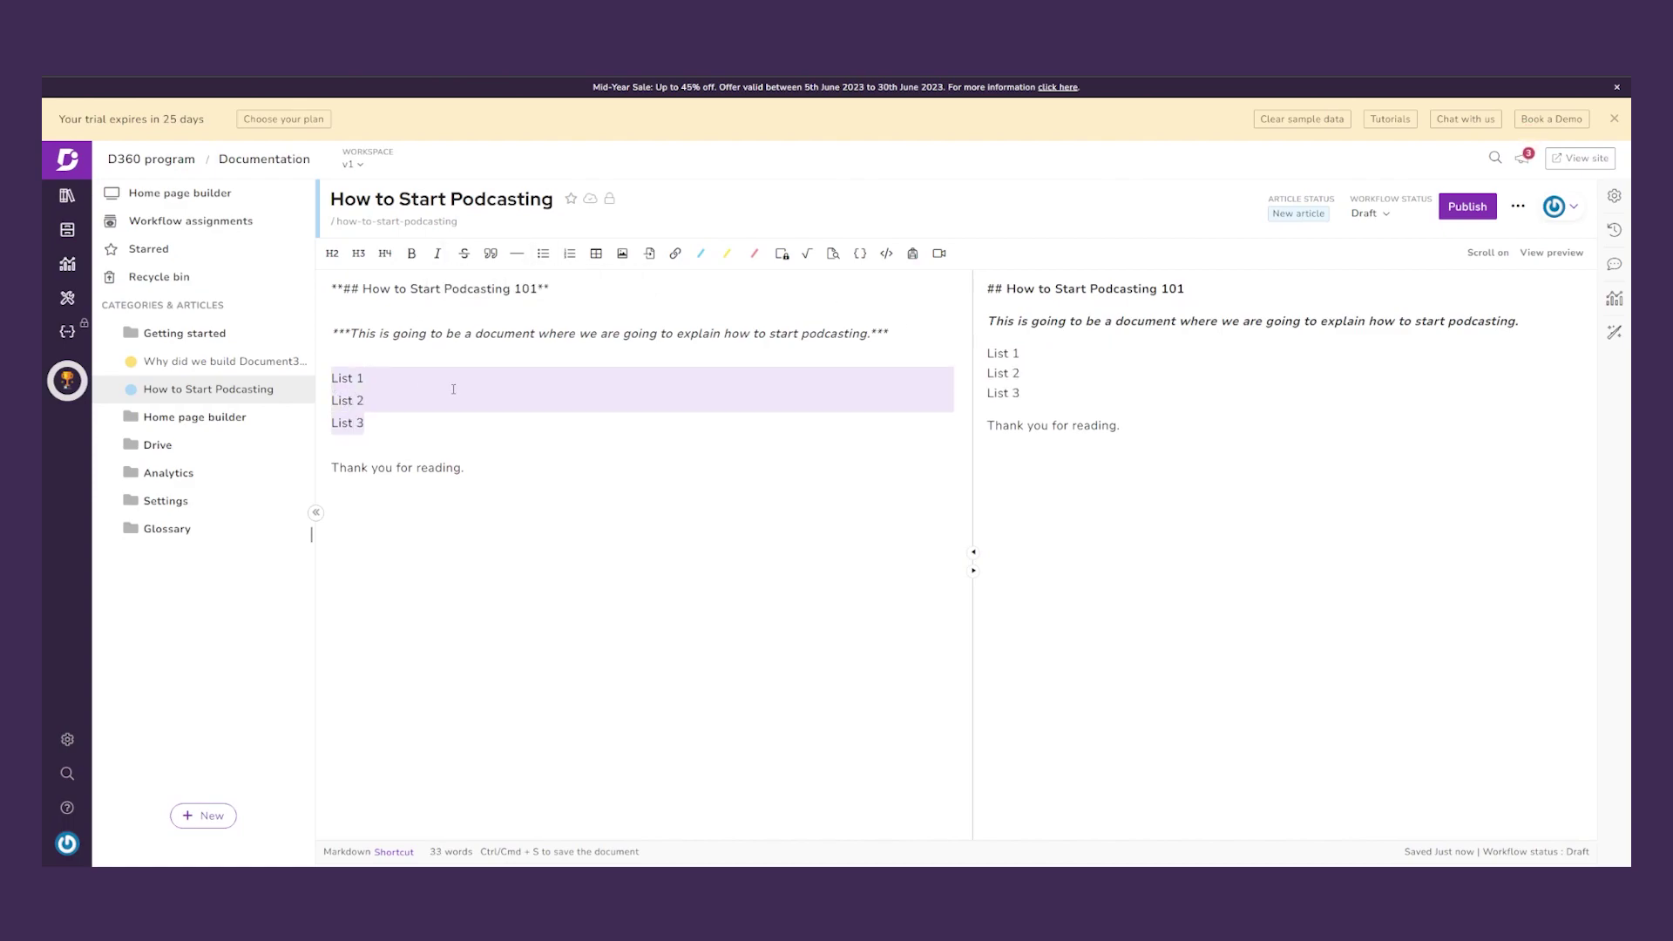
click(541, 257)
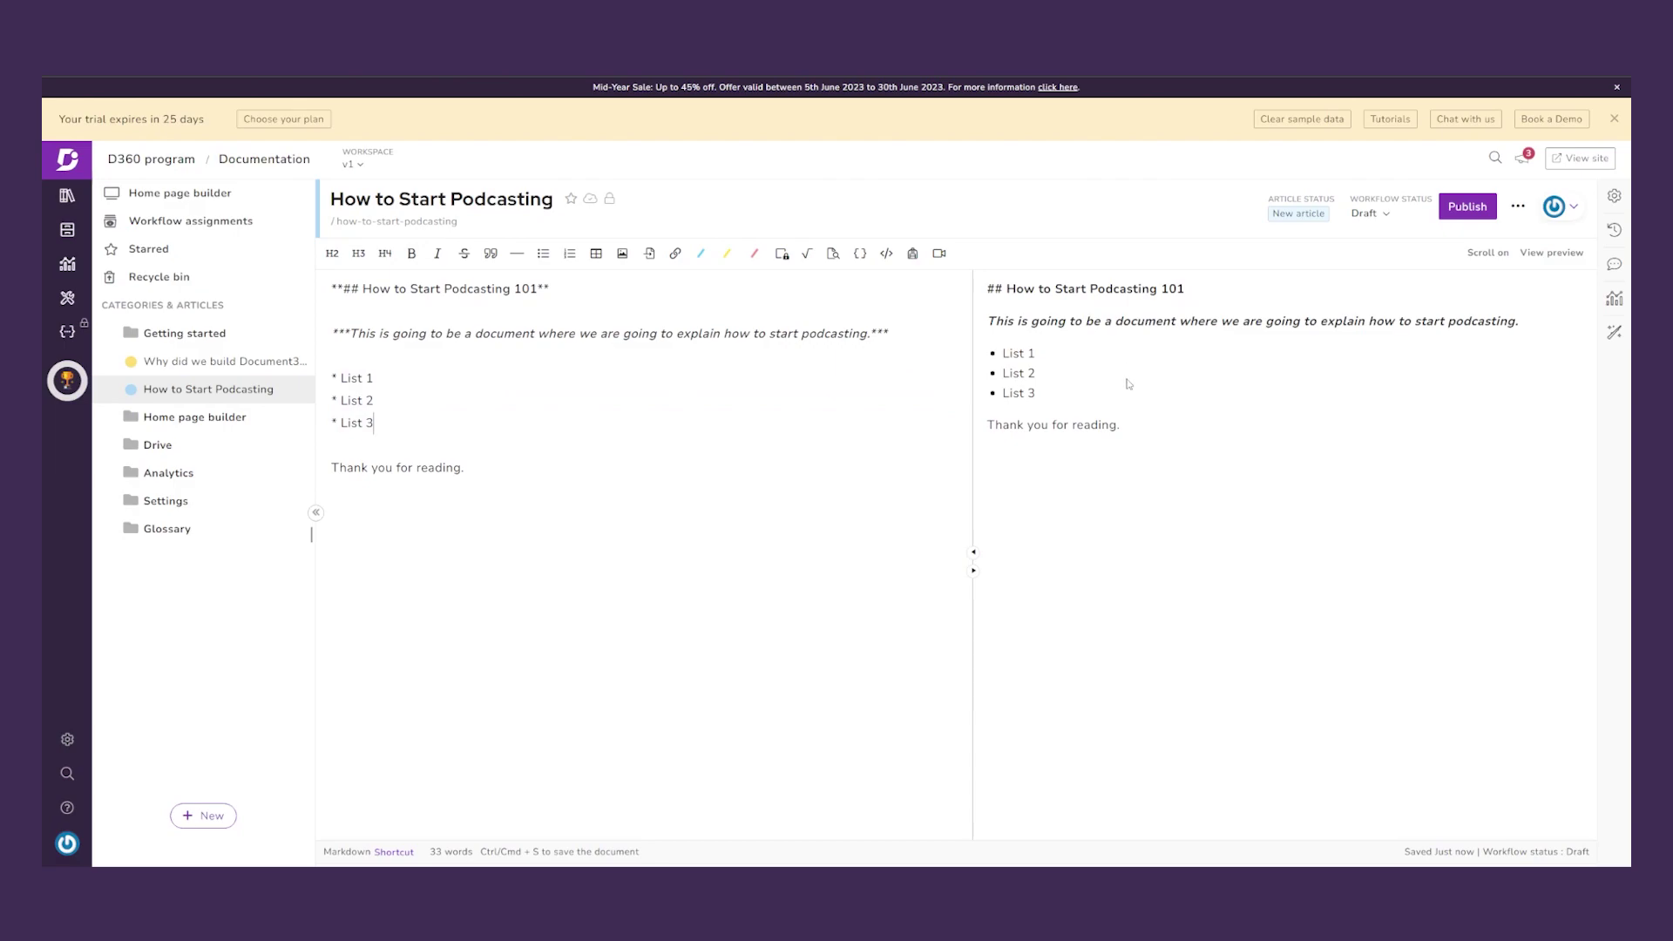
click(431, 429)
key(Return)
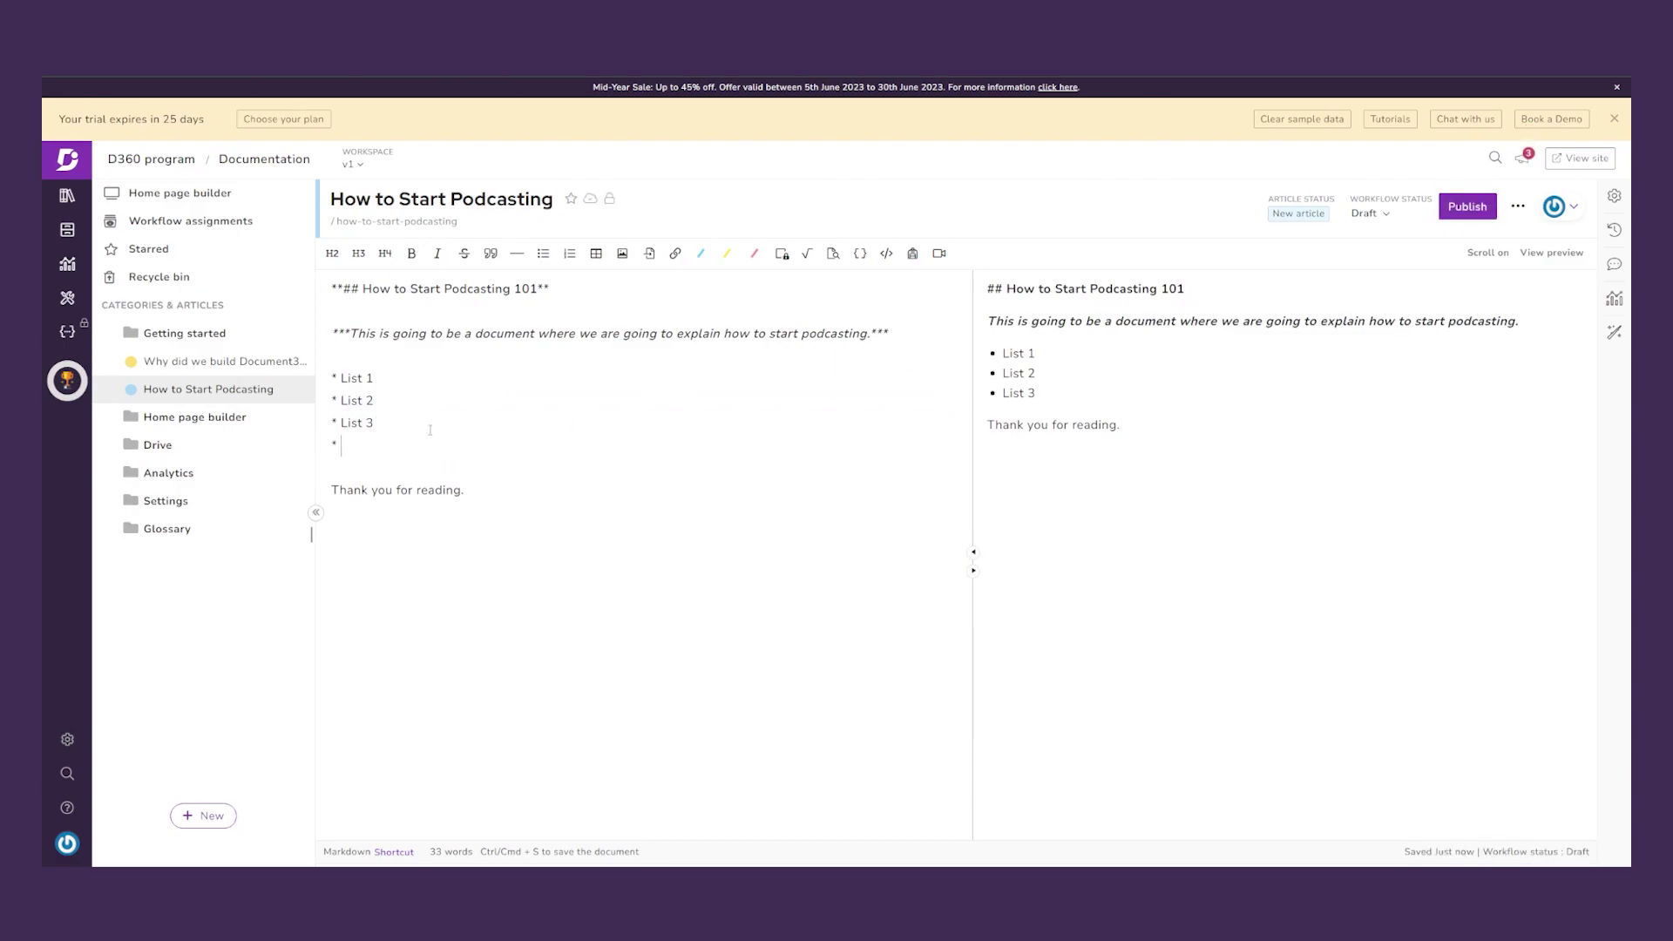
key(Return)
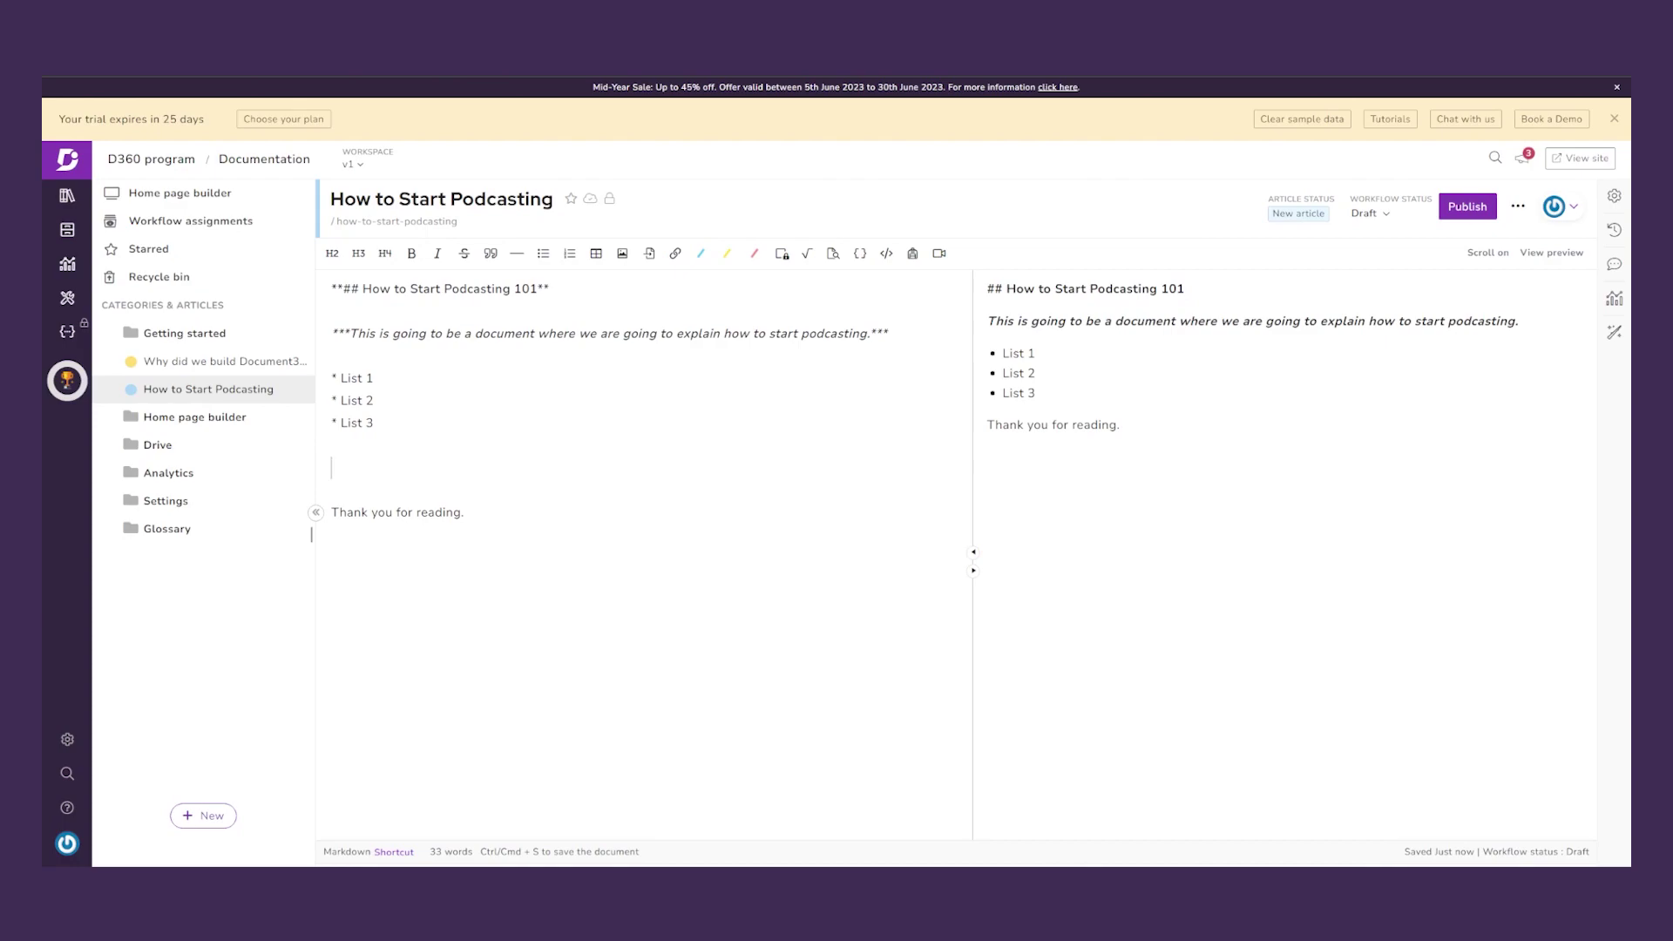
- Drop the purple logo image below the list and set its height and width to 20px
drag(988, 504, 389, 462)
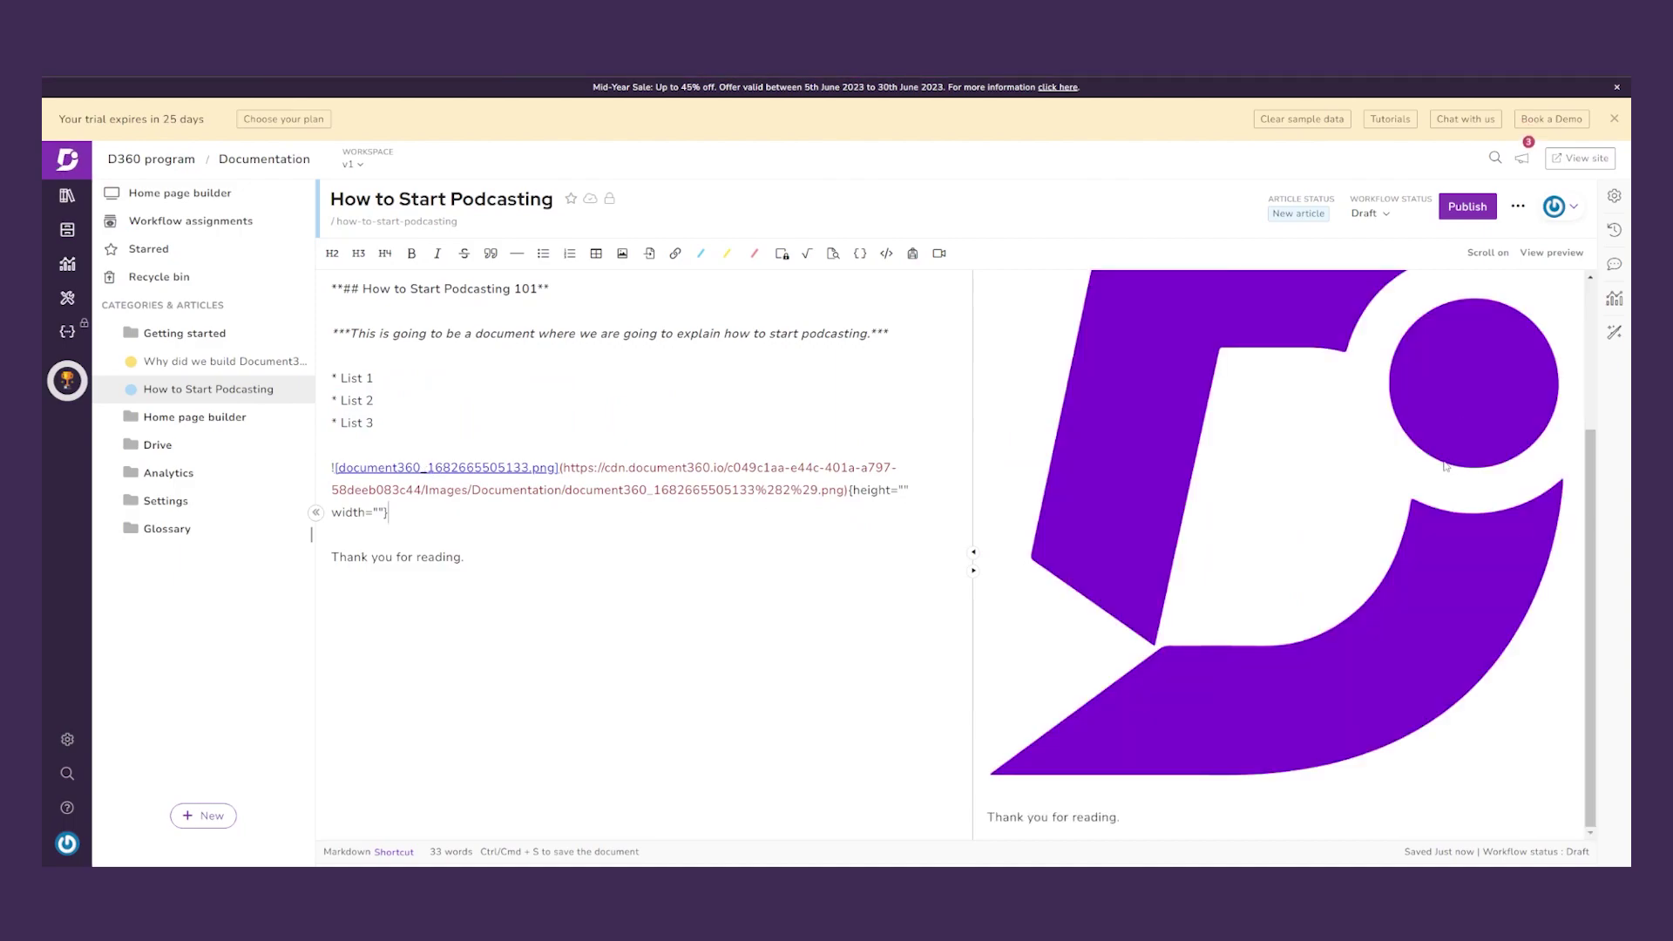
scroll(1345, 507, up, 5)
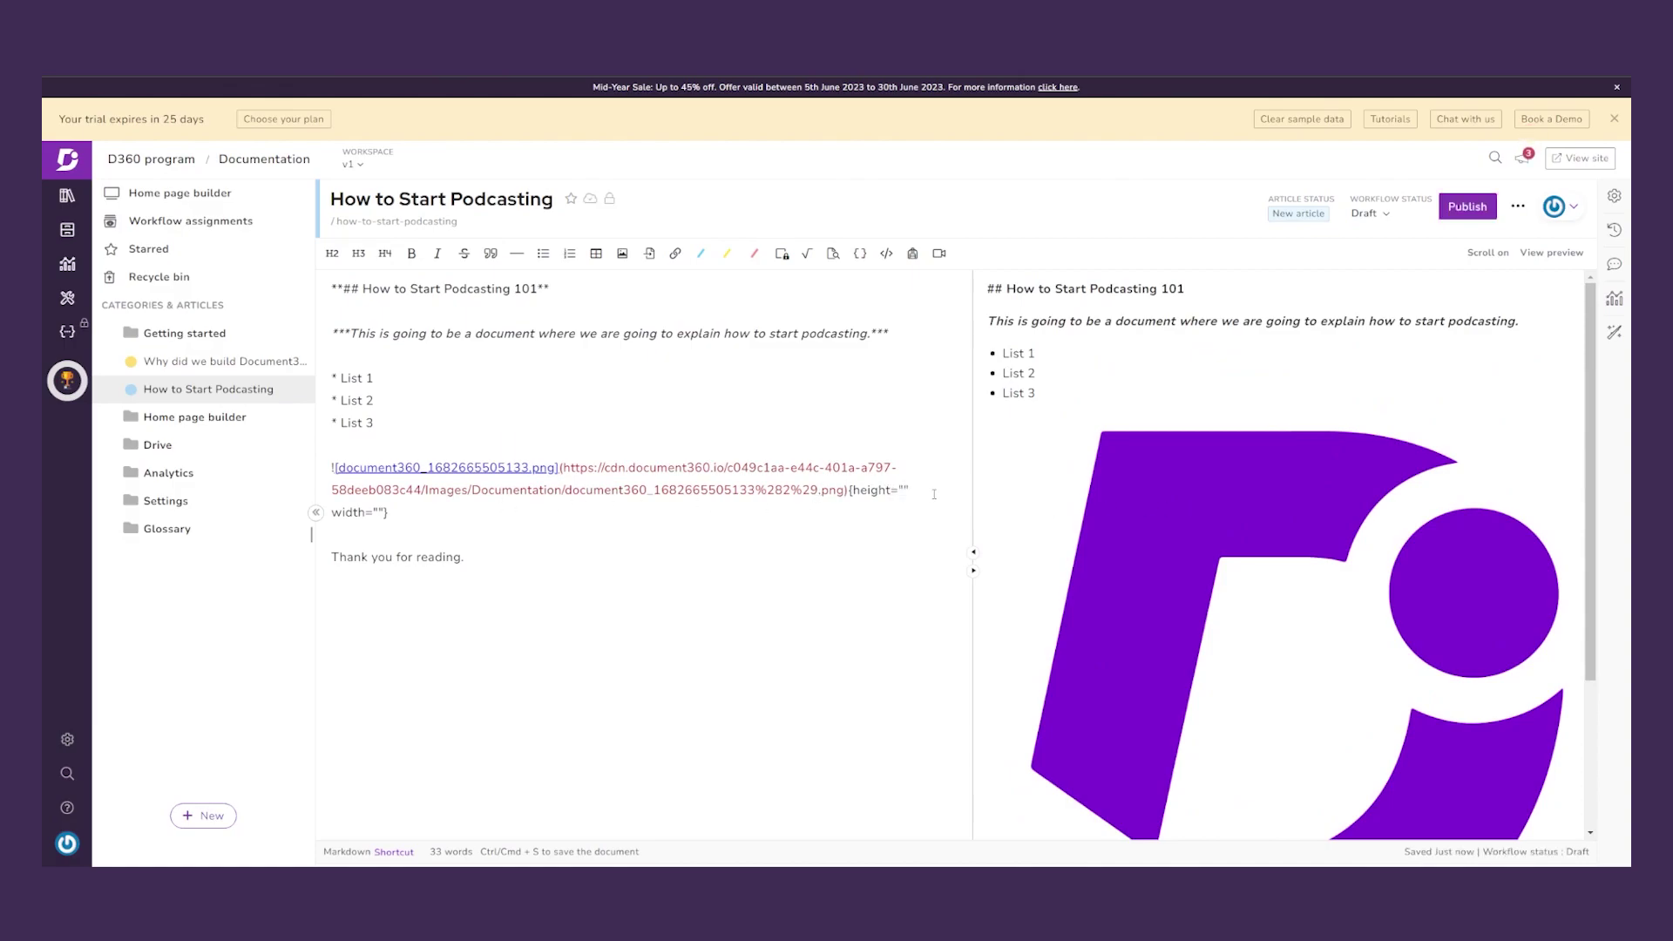
text(20px)
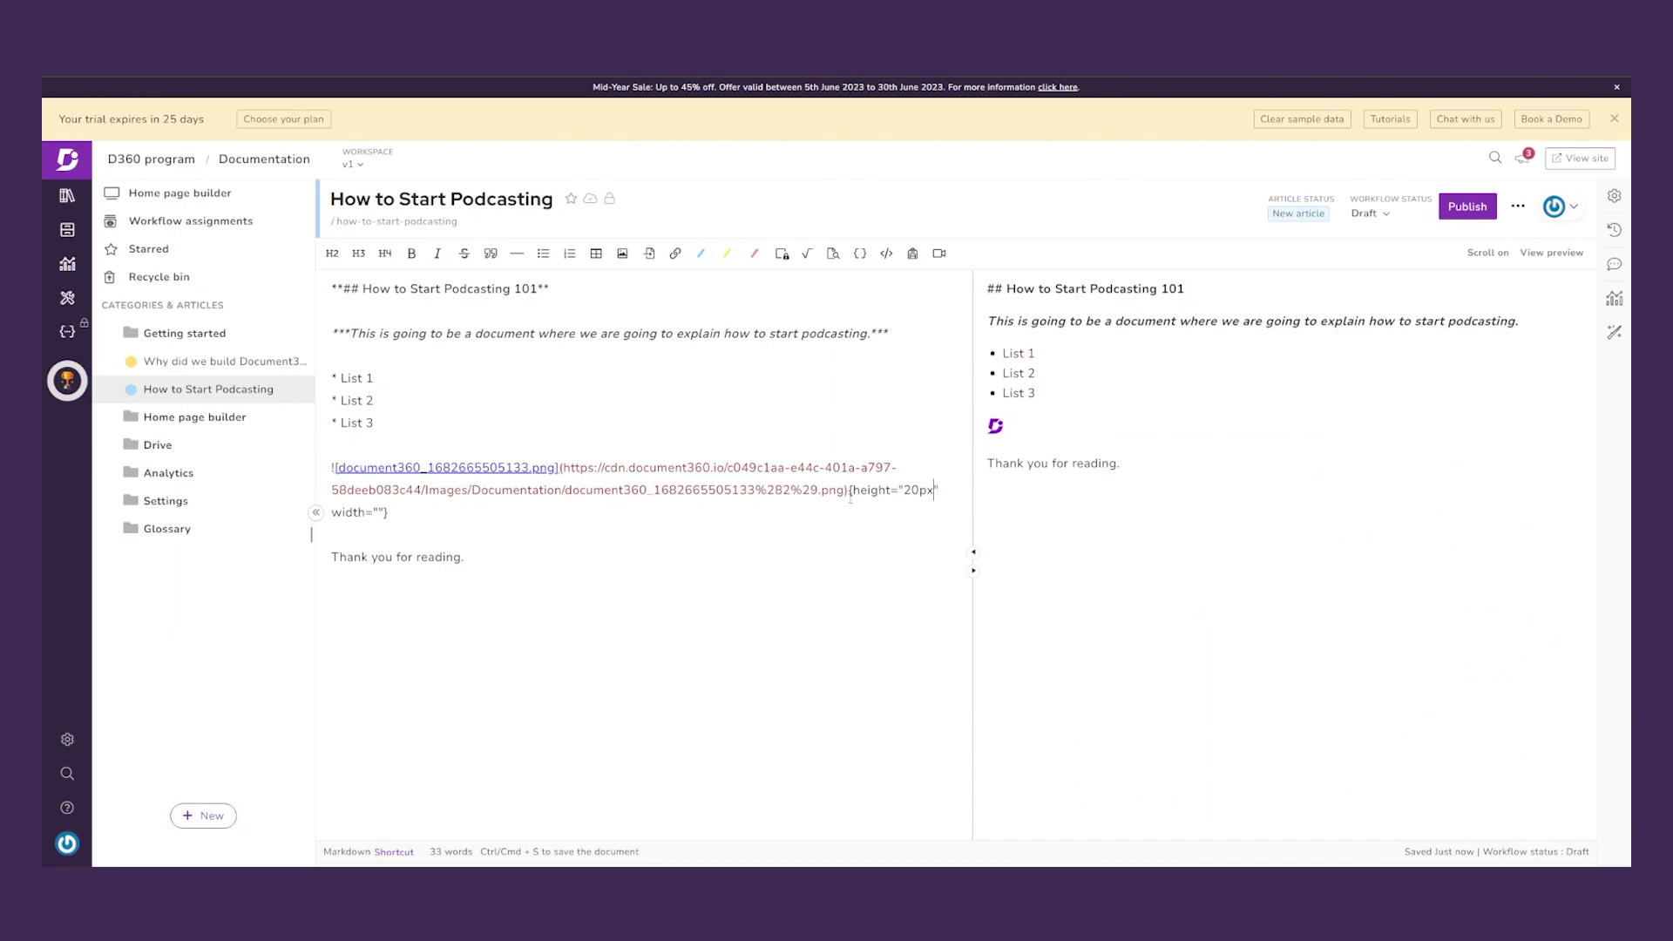
click(380, 512)
text(20px)
drag(477, 333, 576, 333)
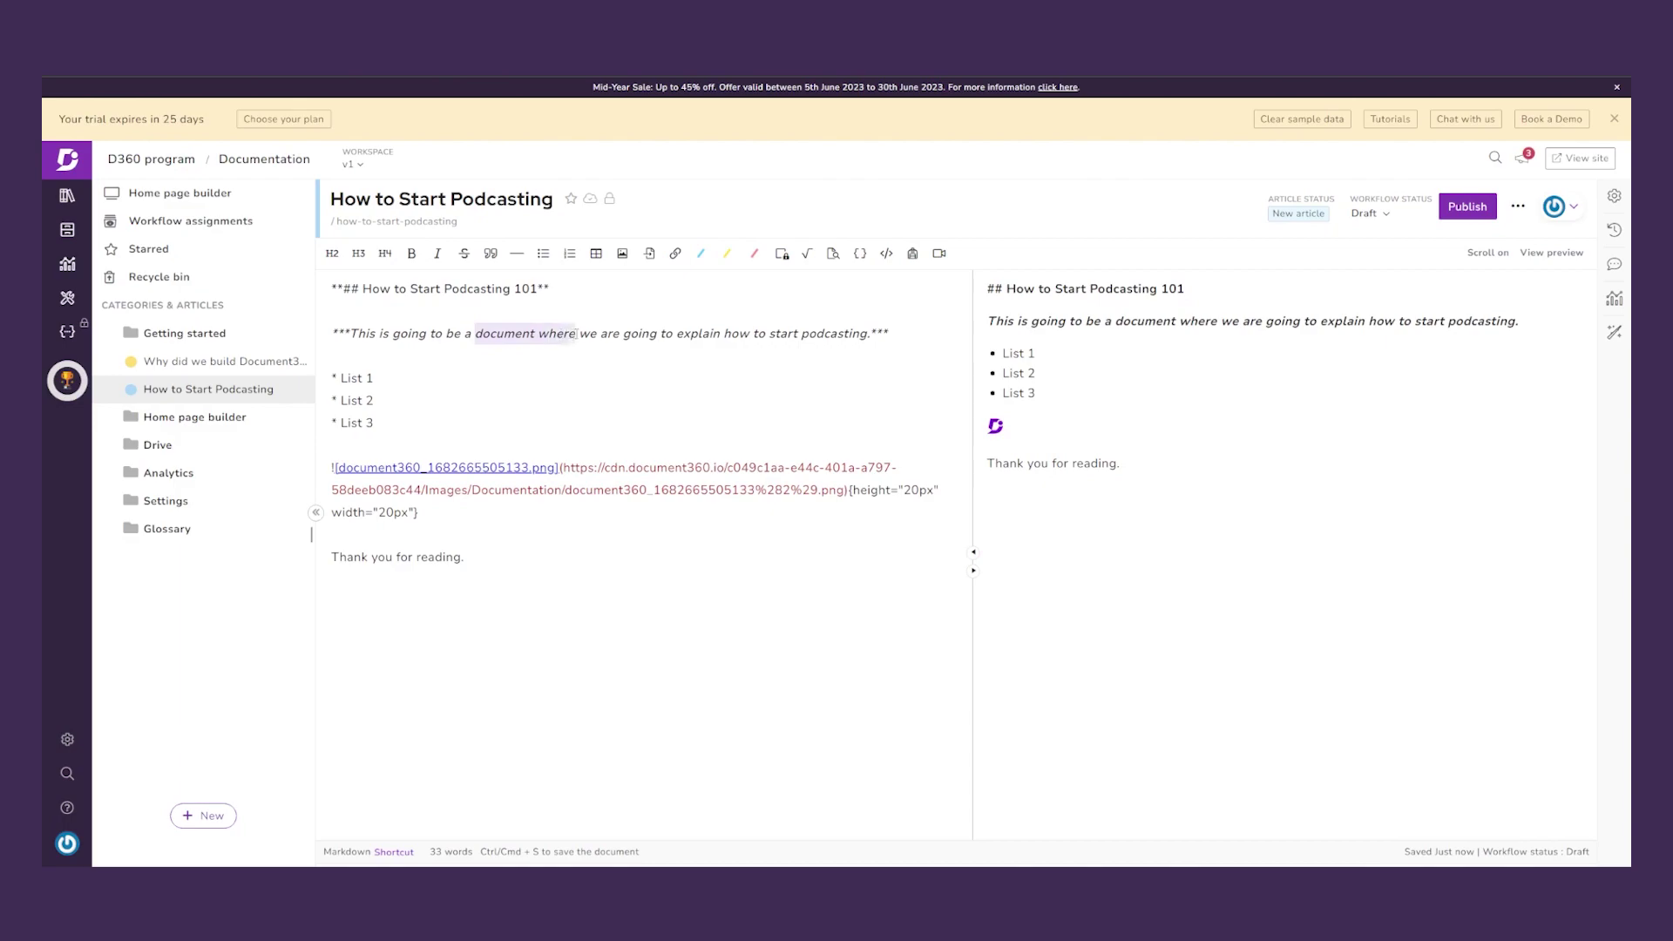
click(676, 254)
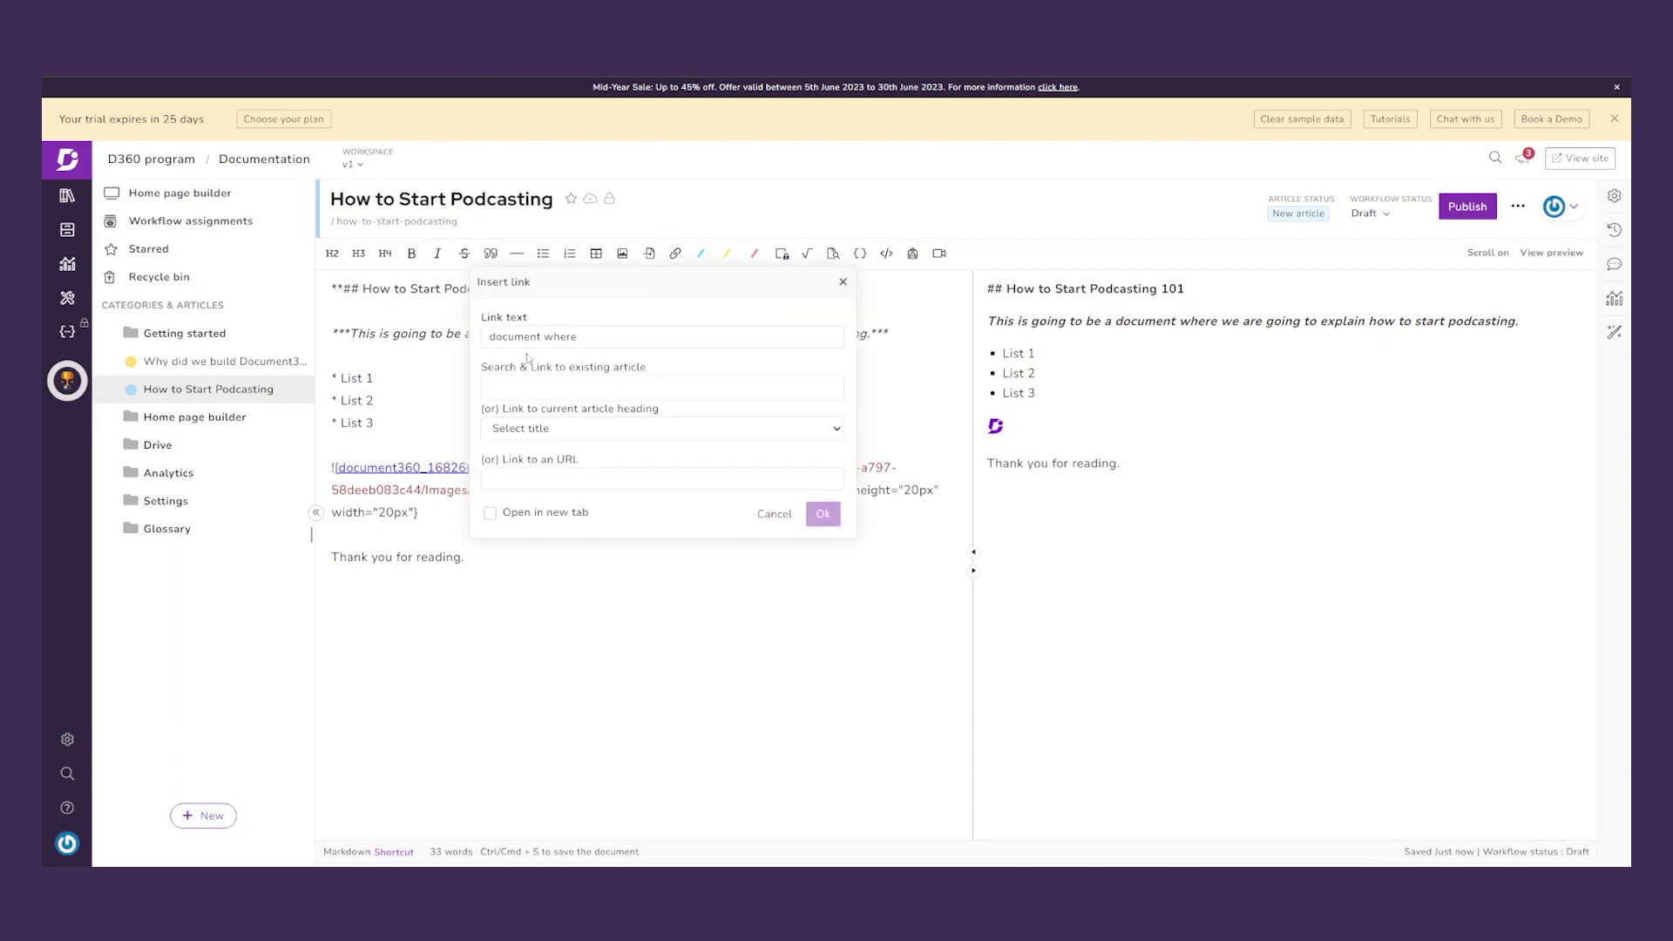
click(567, 433)
click(571, 431)
click(489, 513)
text(www.google.com)
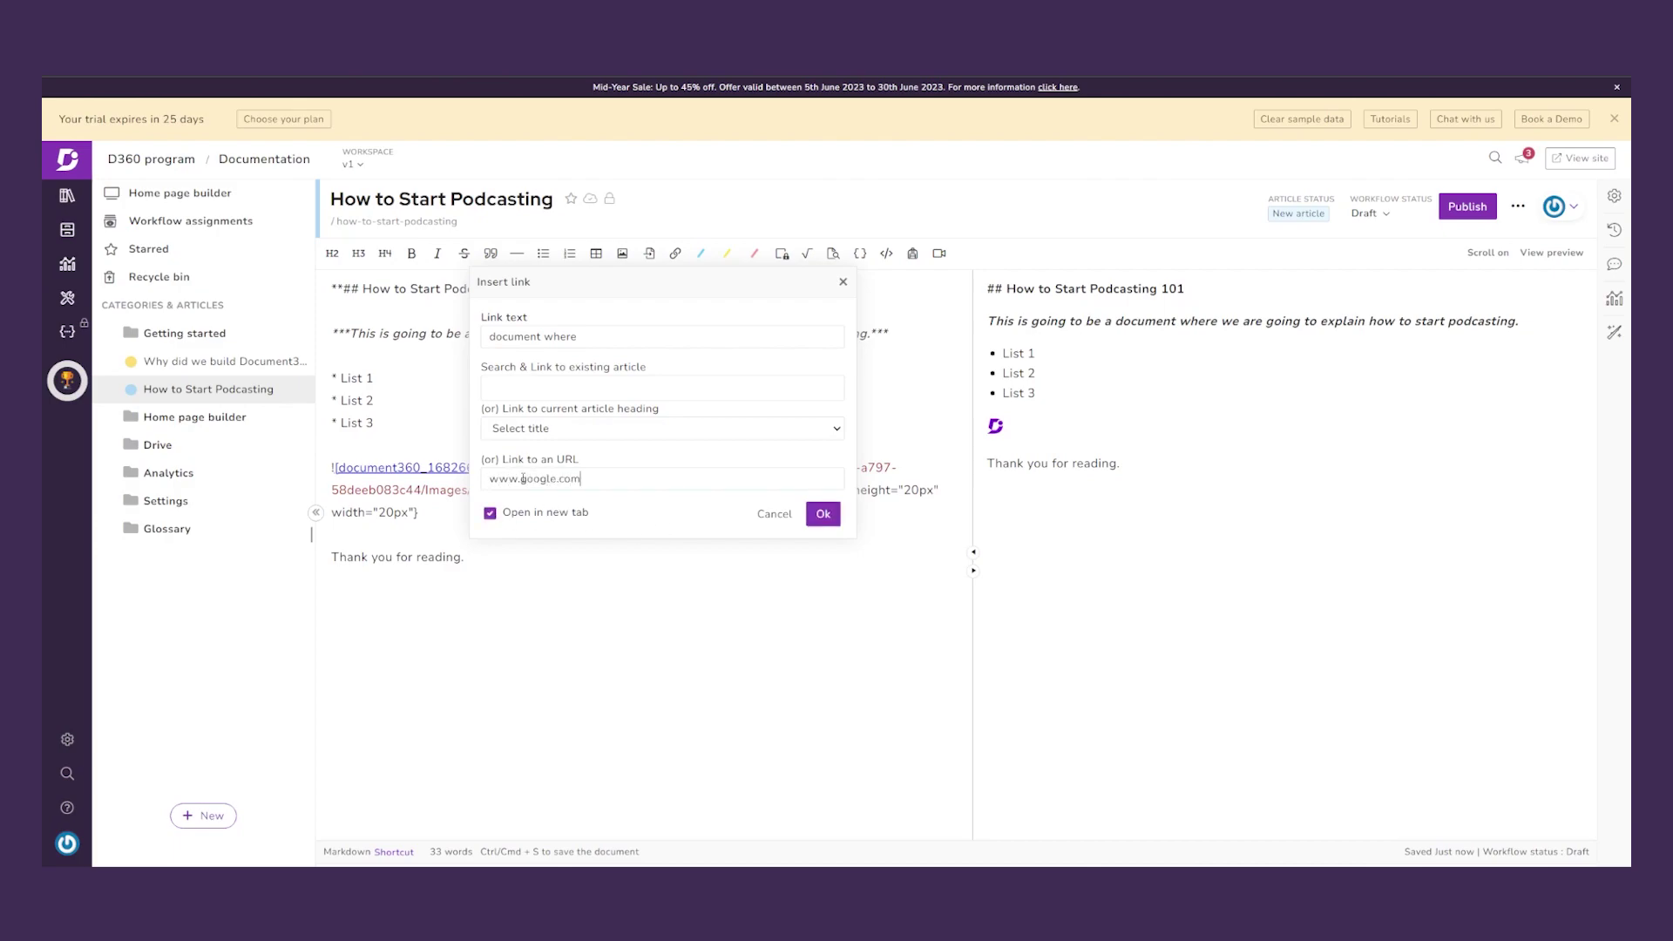
click(822, 514)
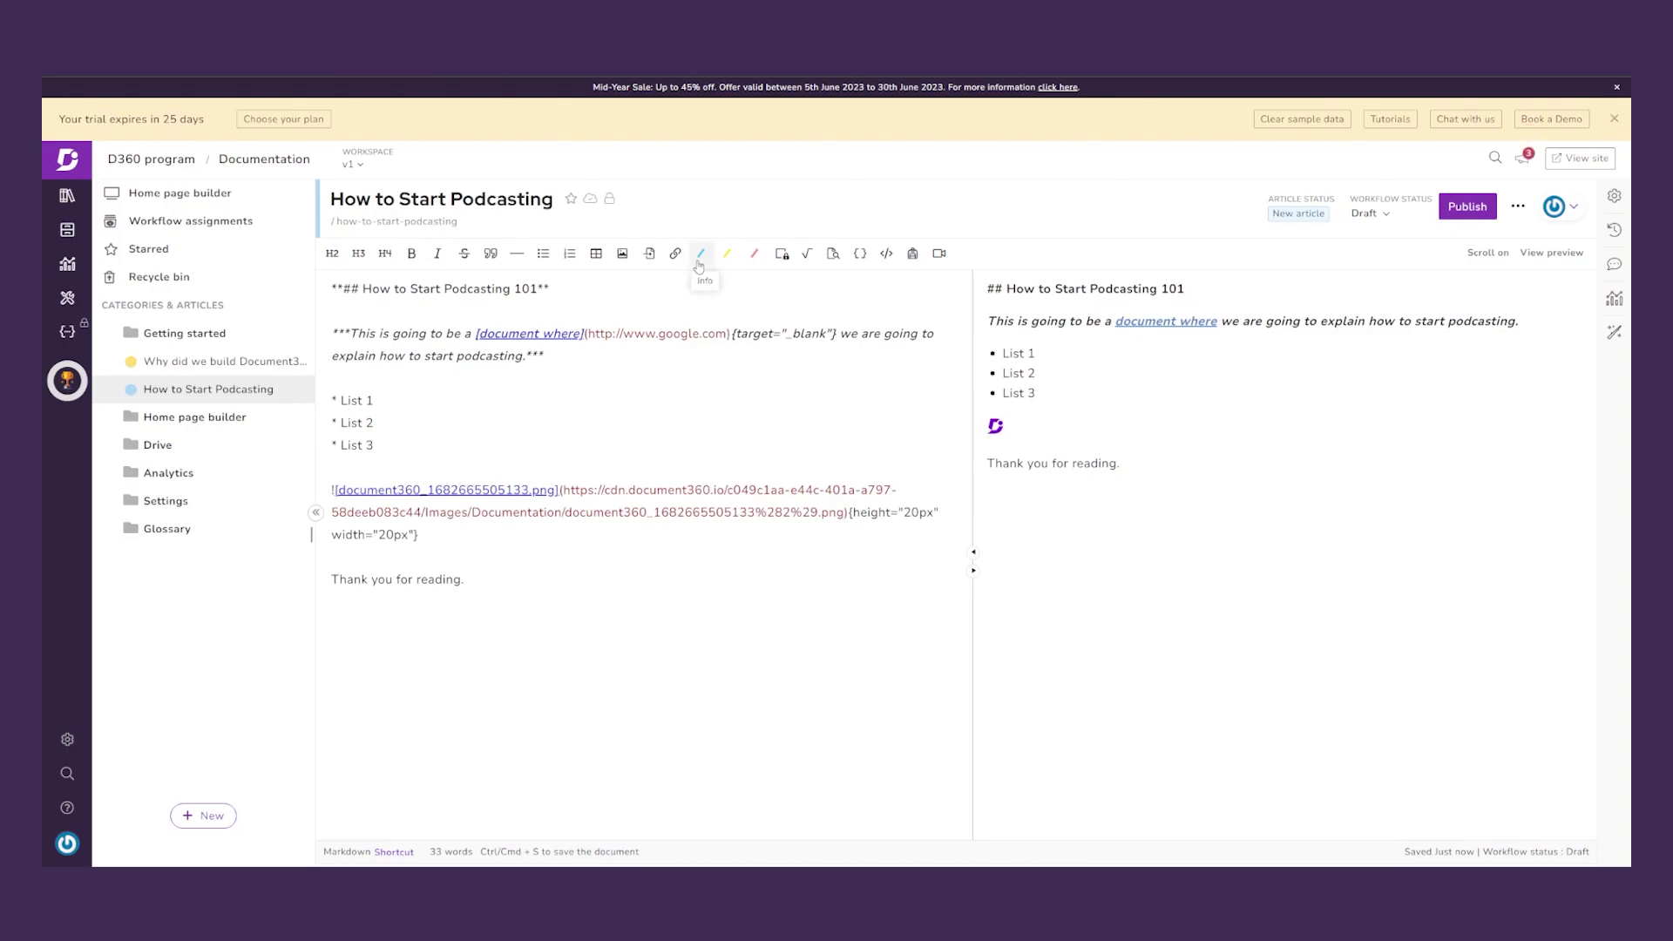
- Insert a warning callout reading 'Welcome' with a code block containing 'code block'
click(886, 334)
drag(885, 334, 933, 334)
click(727, 253)
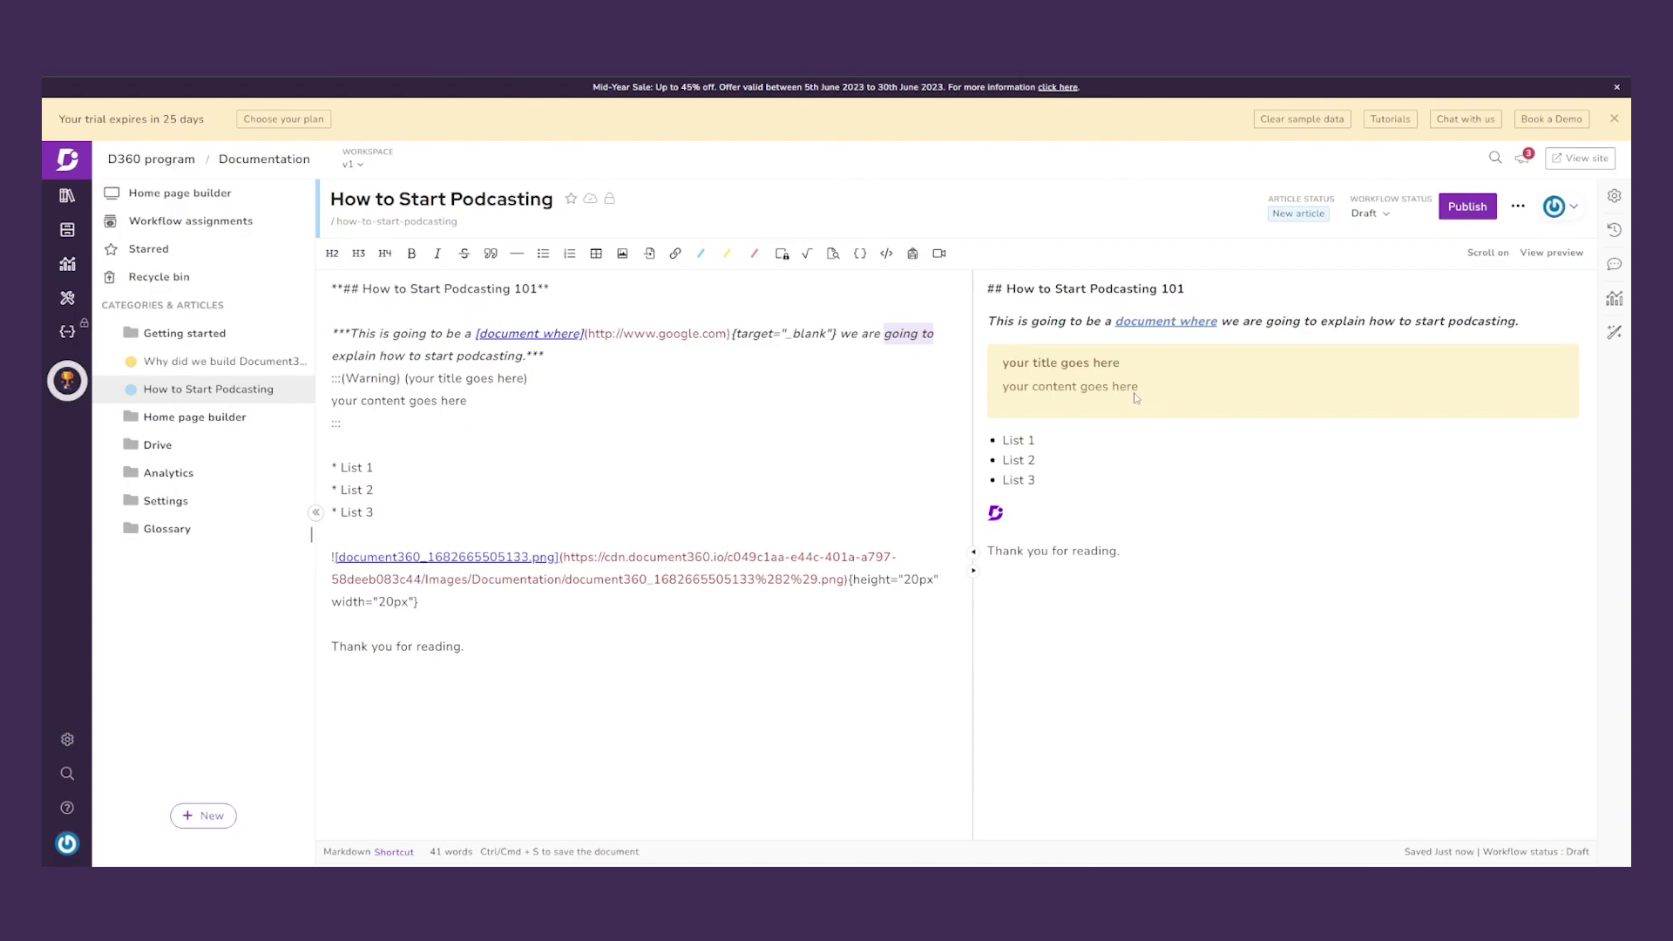
drag(468, 401, 333, 398)
text(Welcome)
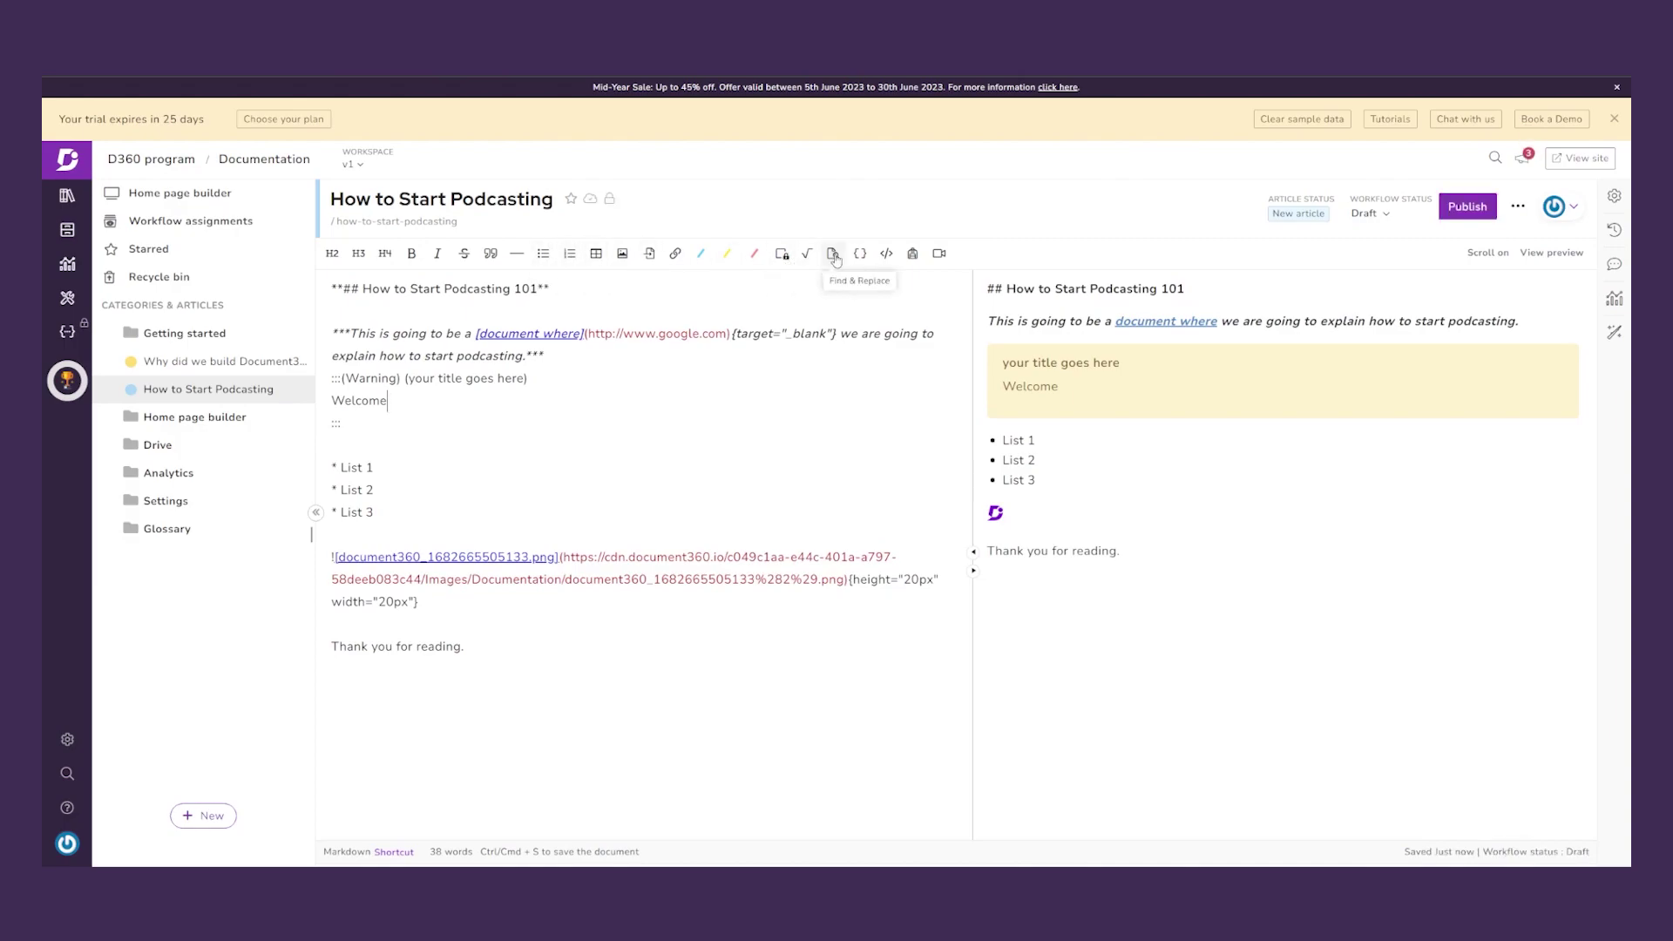
click(884, 255)
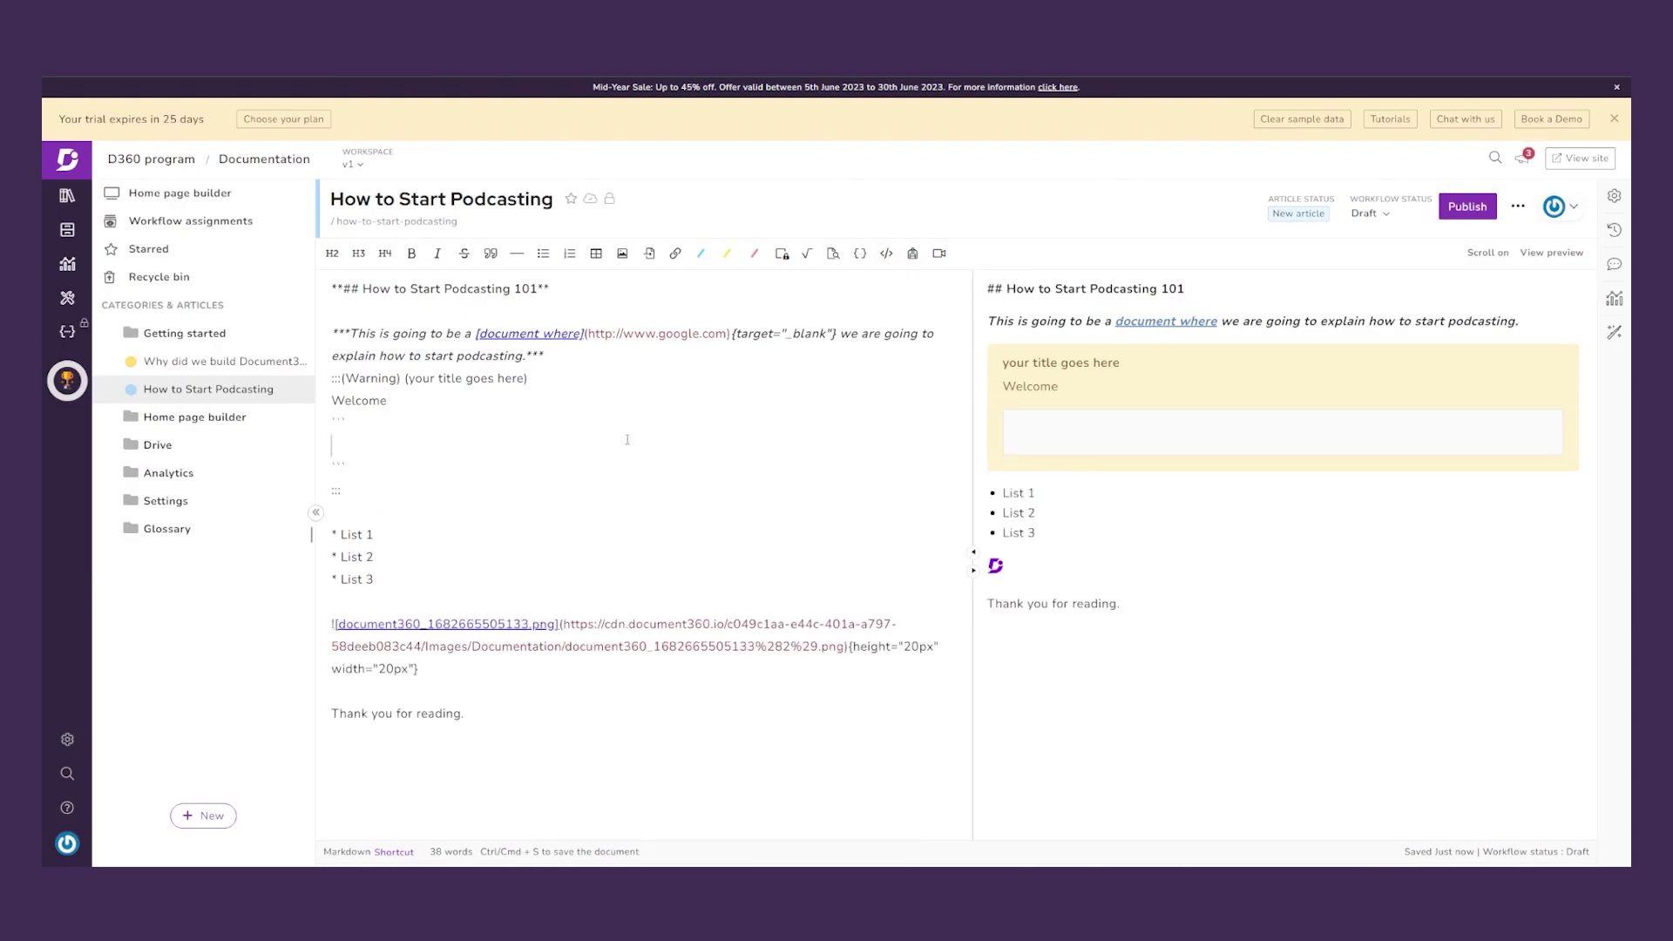
text(code block)
click(1385, 217)
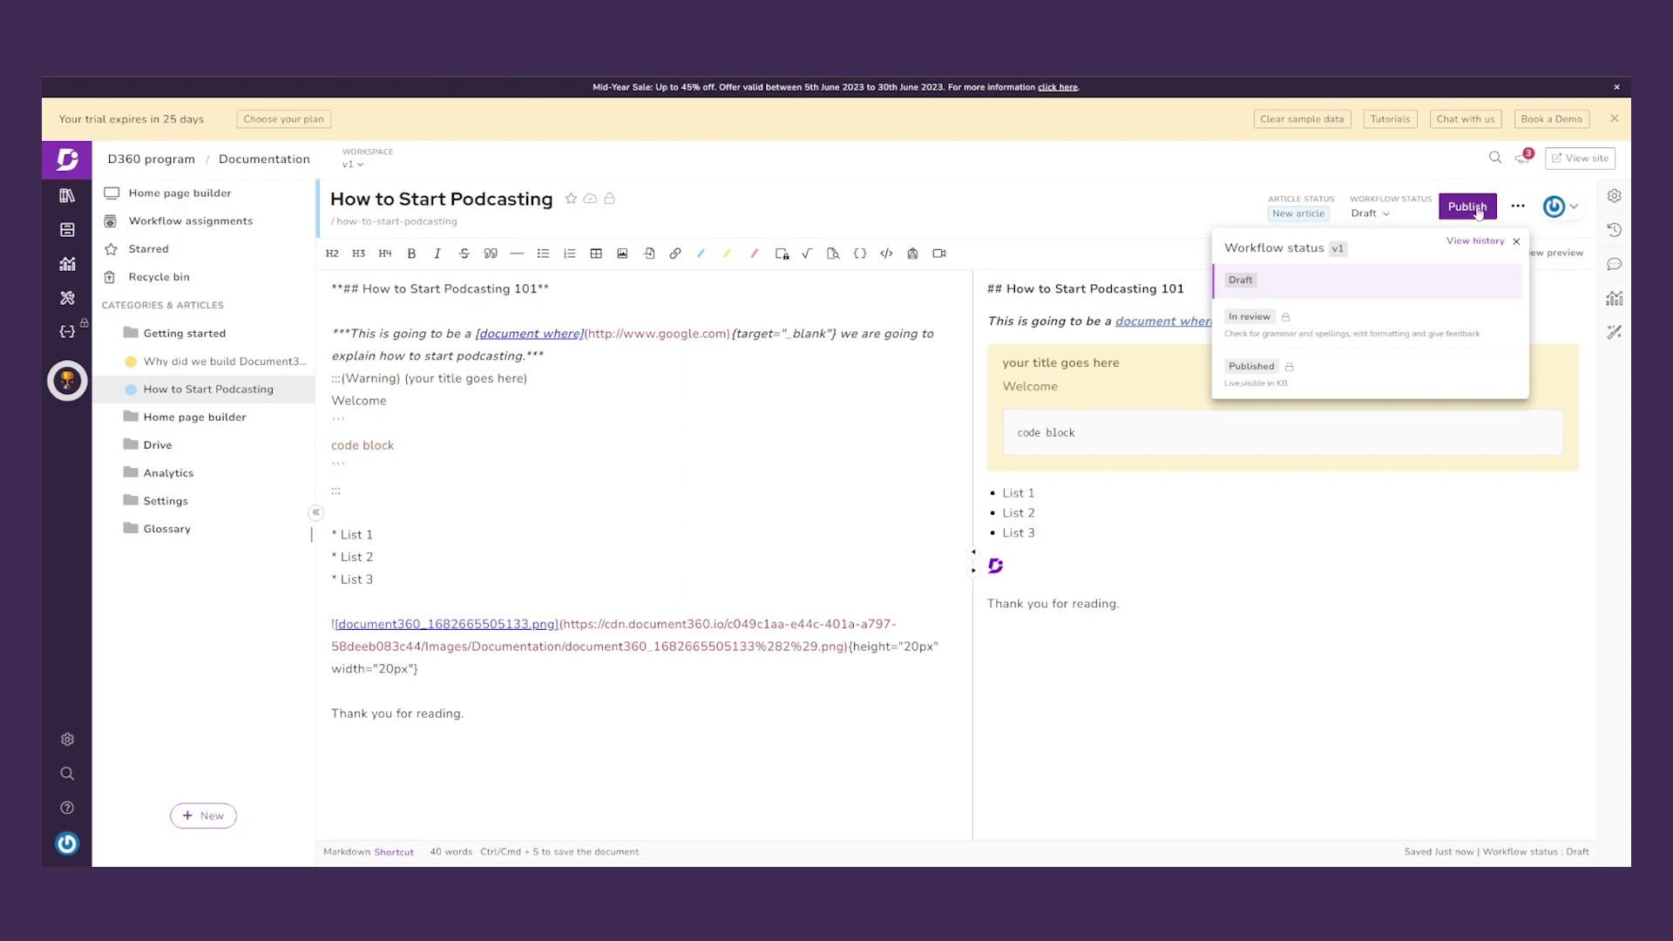
click(1515, 209)
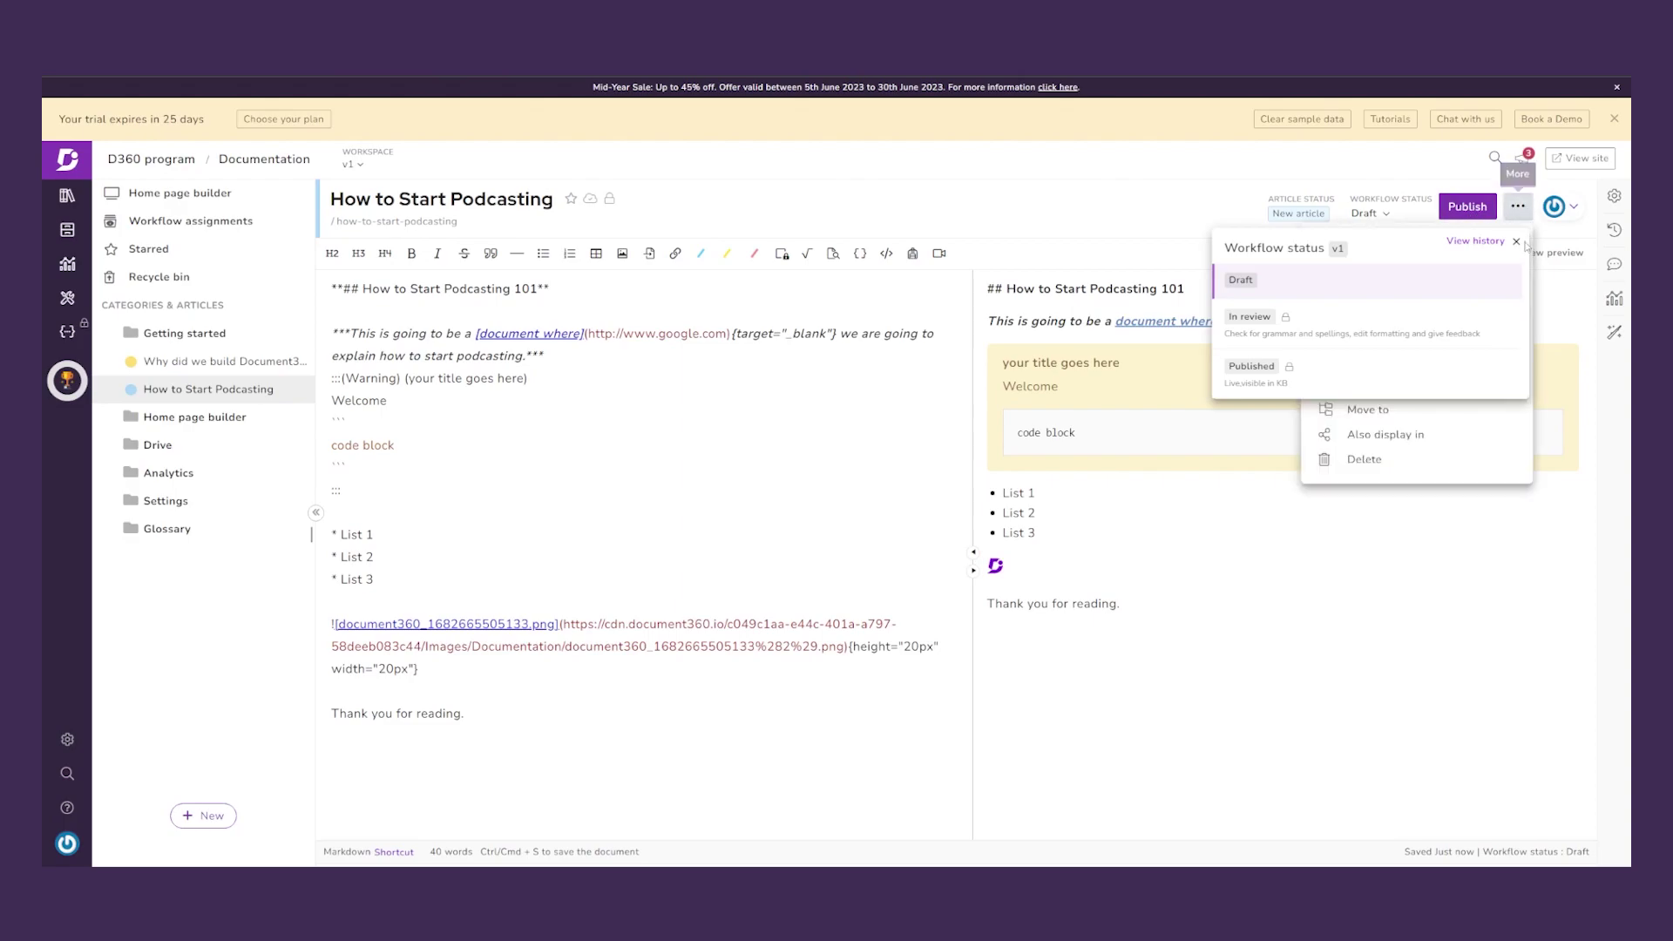
click(1517, 207)
click(1519, 205)
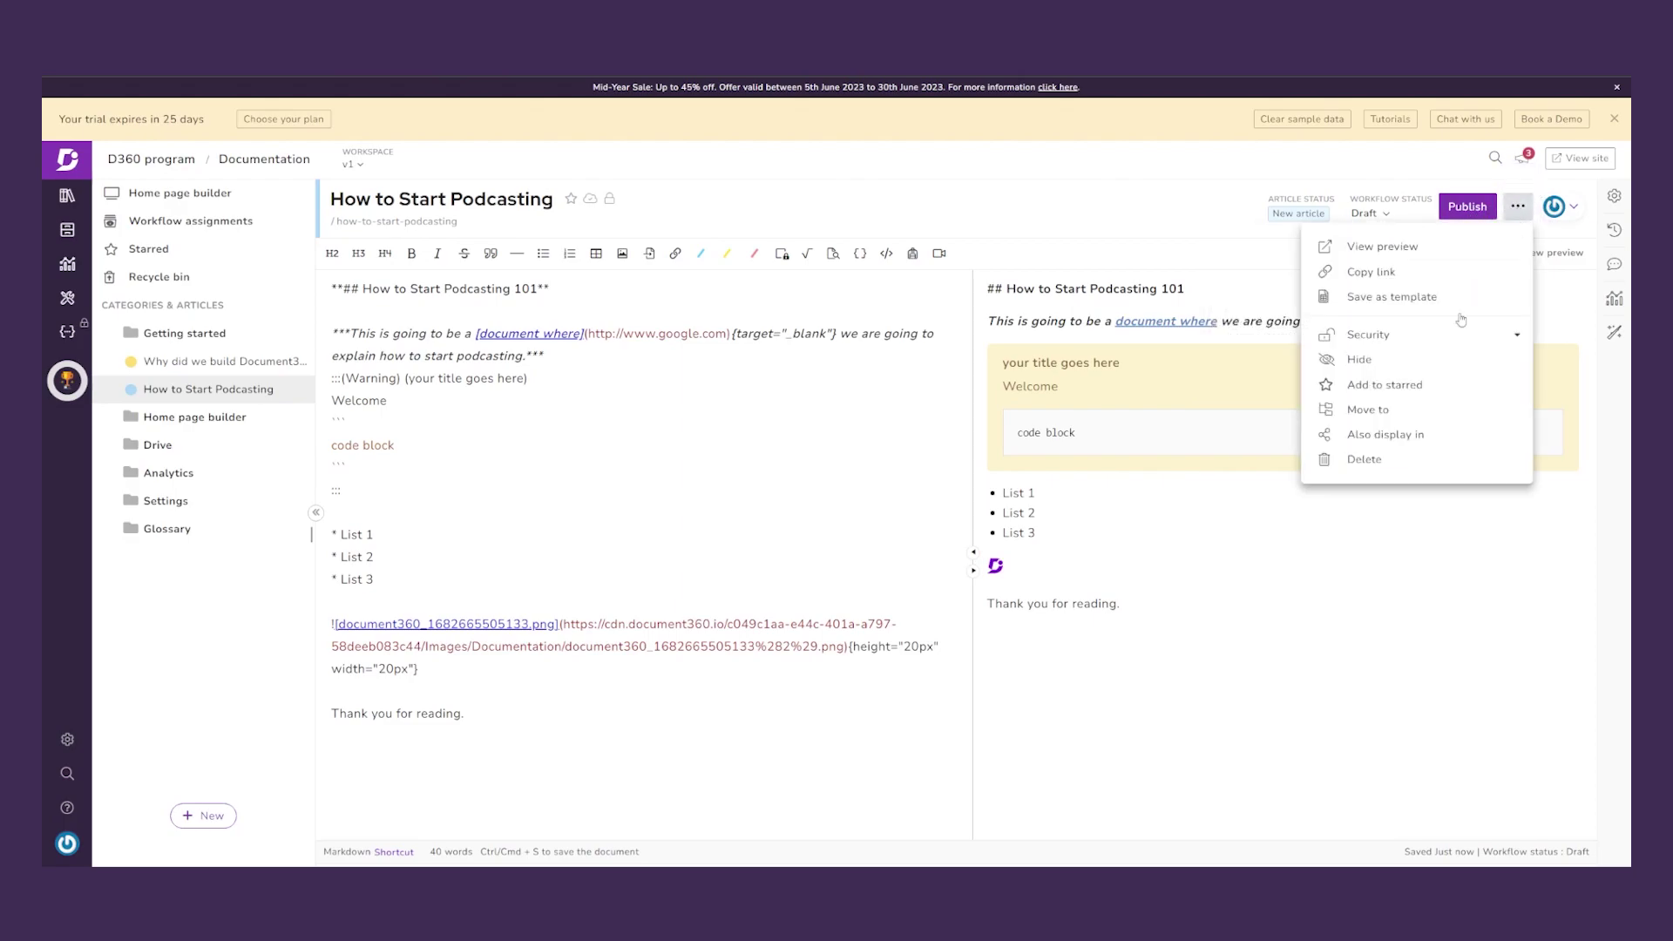
click(1413, 250)
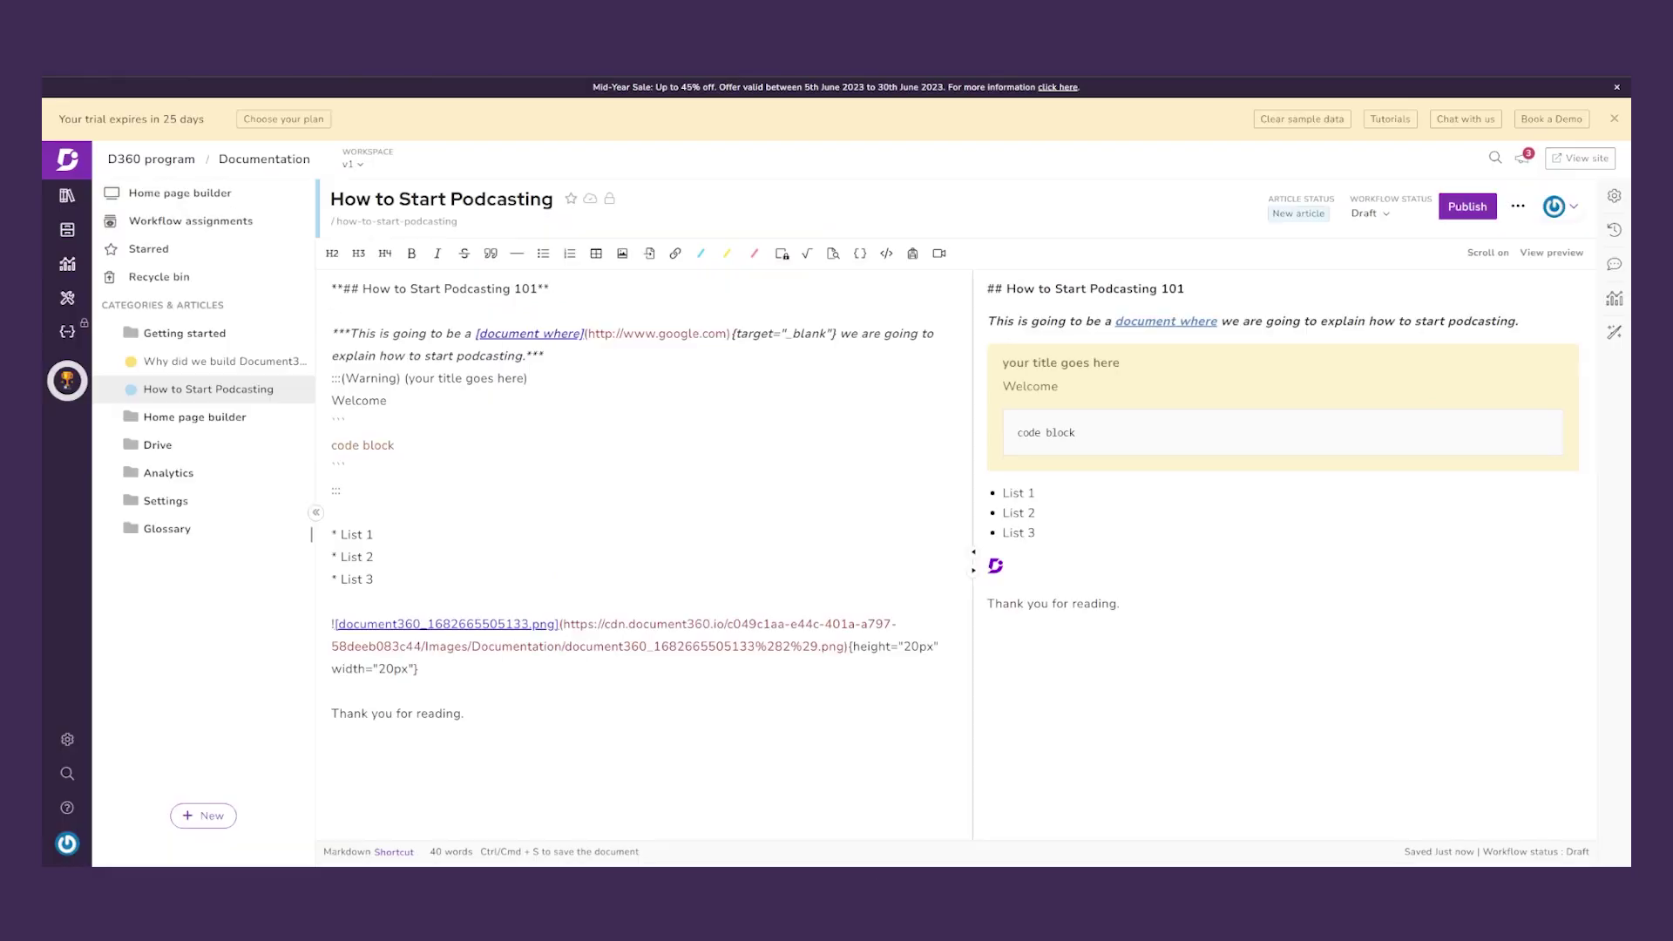
- Publish 'How to Start Podcasting', confirm with Yes, then view it in the knowledge base
click(1476, 207)
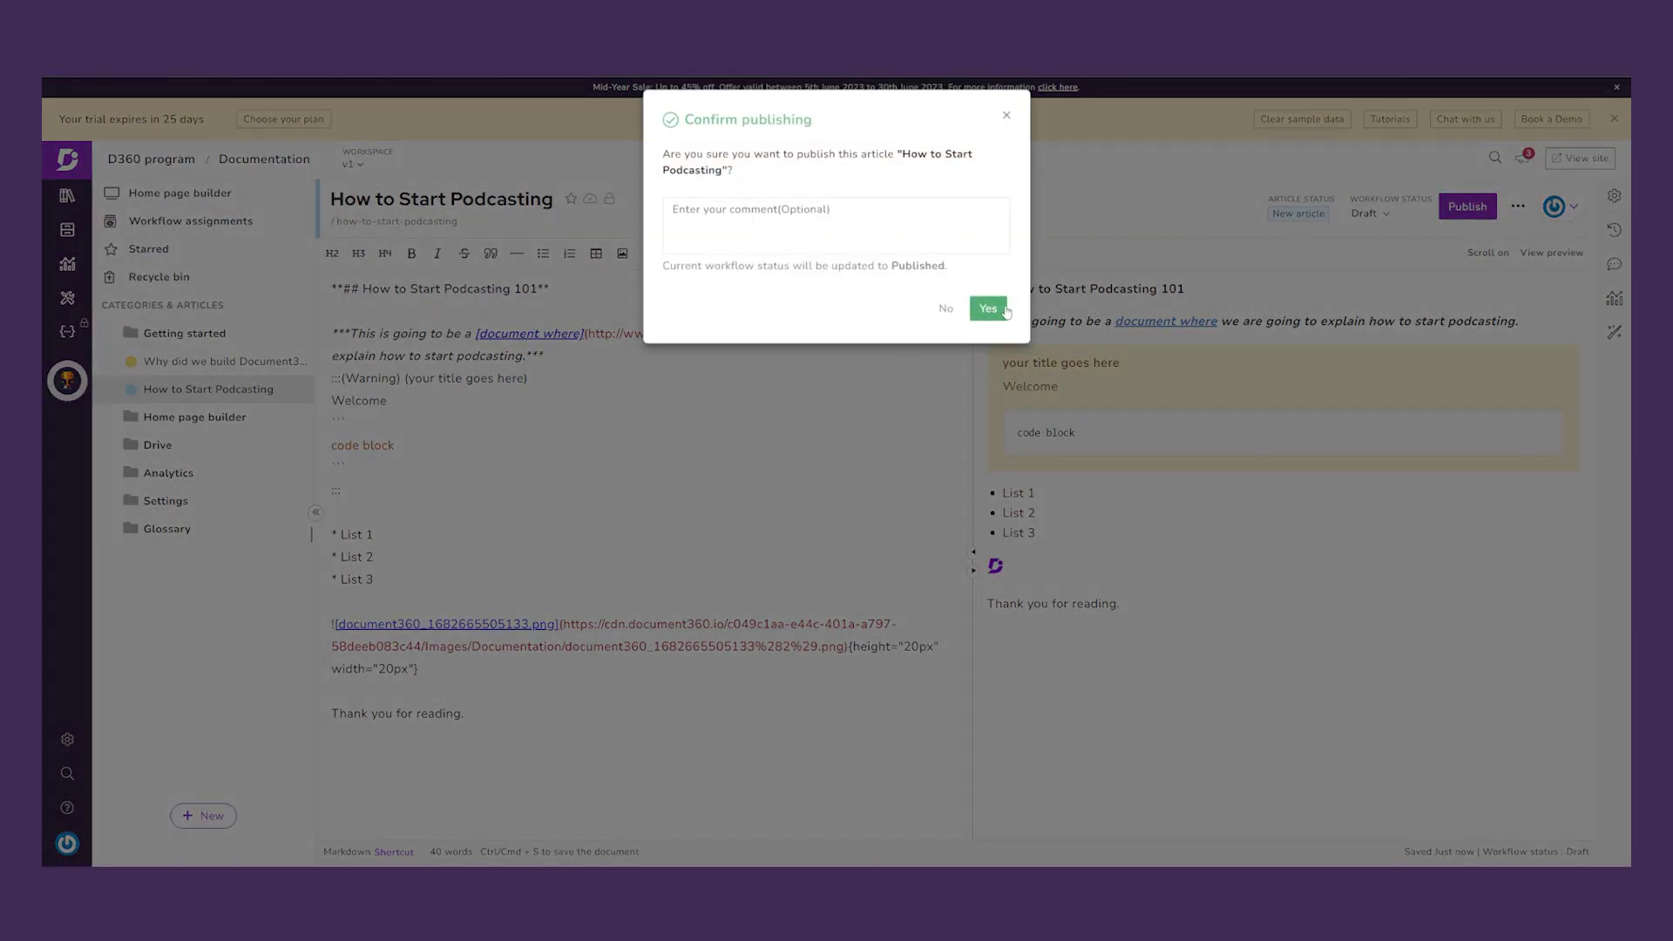
click(989, 309)
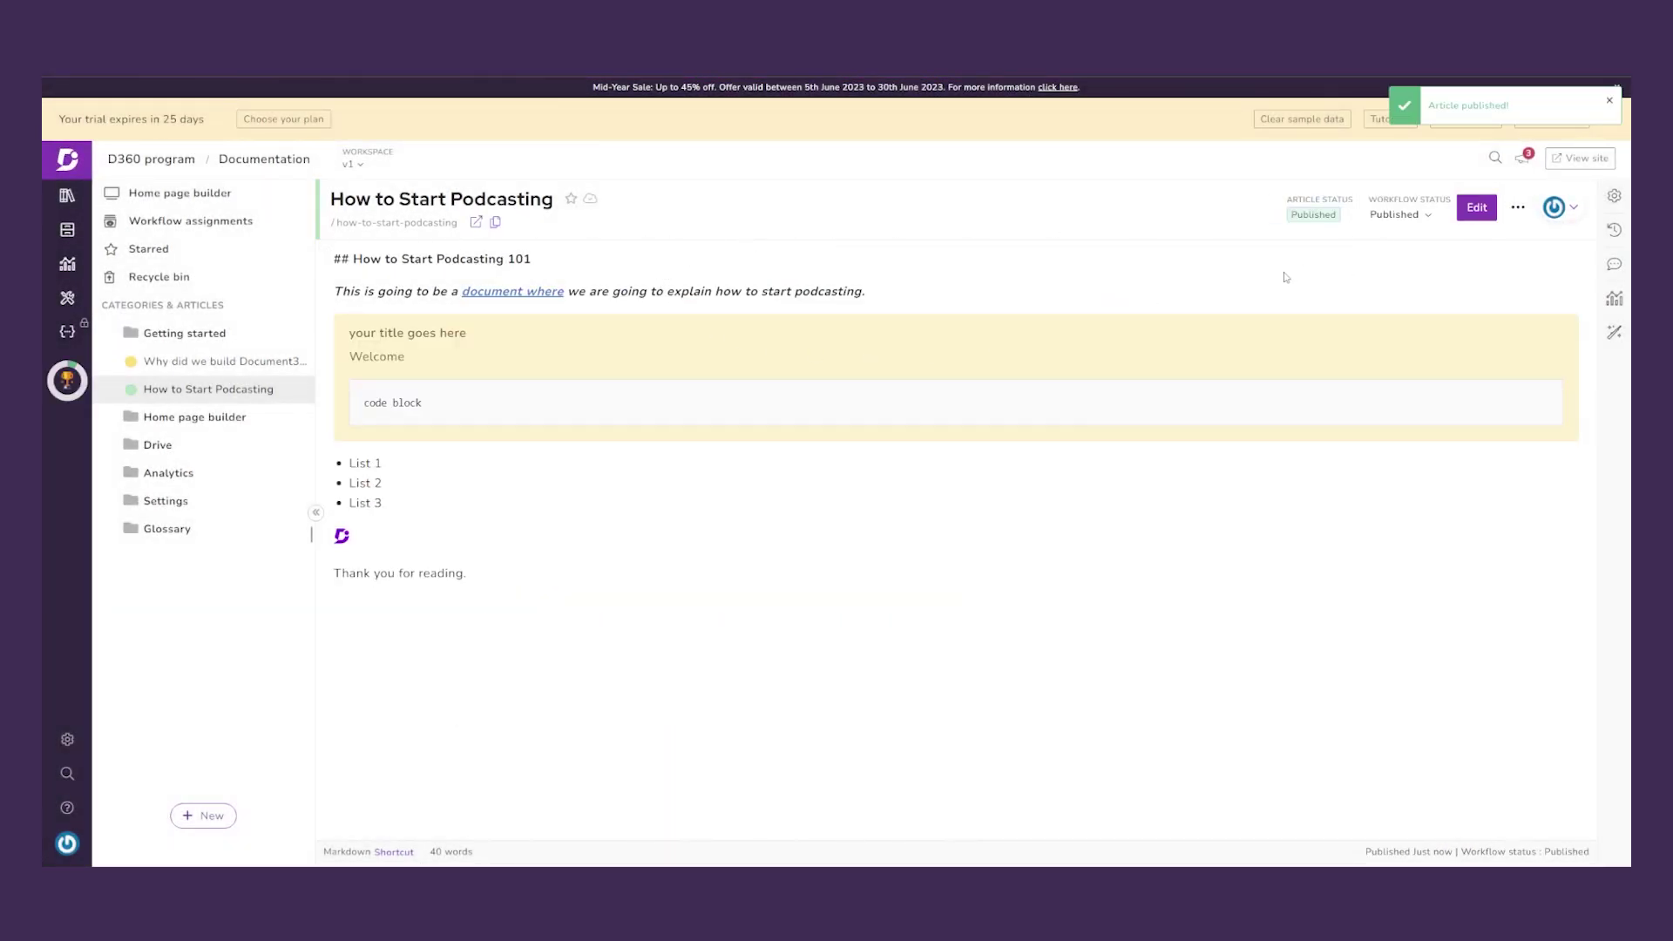
click(1609, 102)
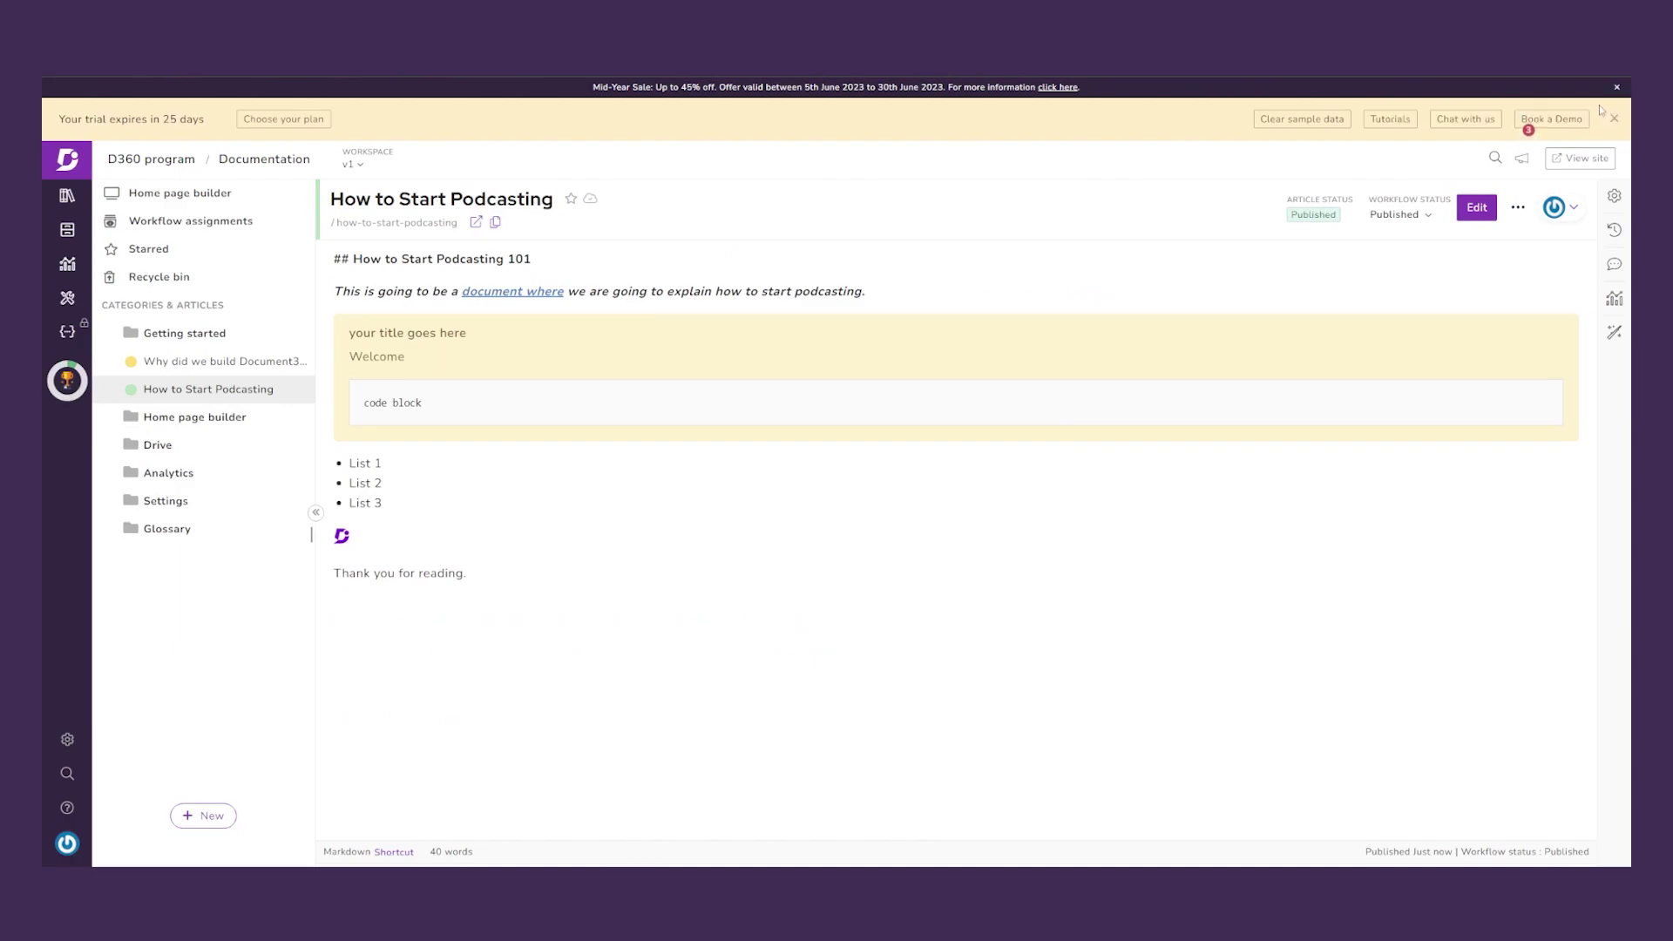
click(1518, 210)
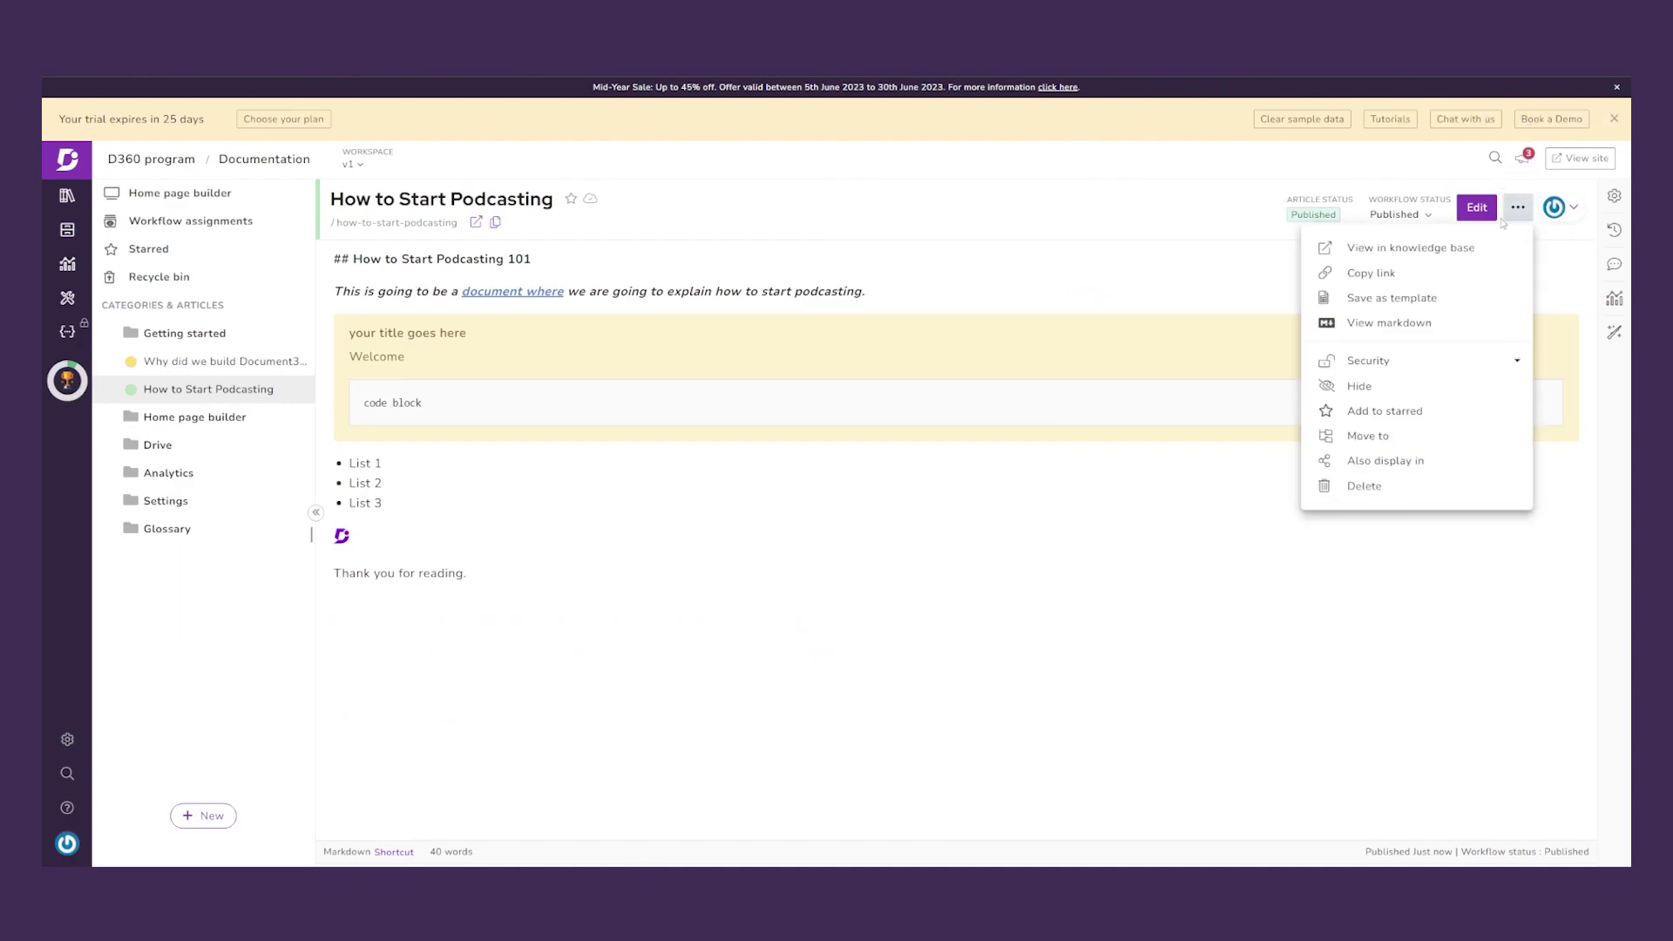
click(1468, 254)
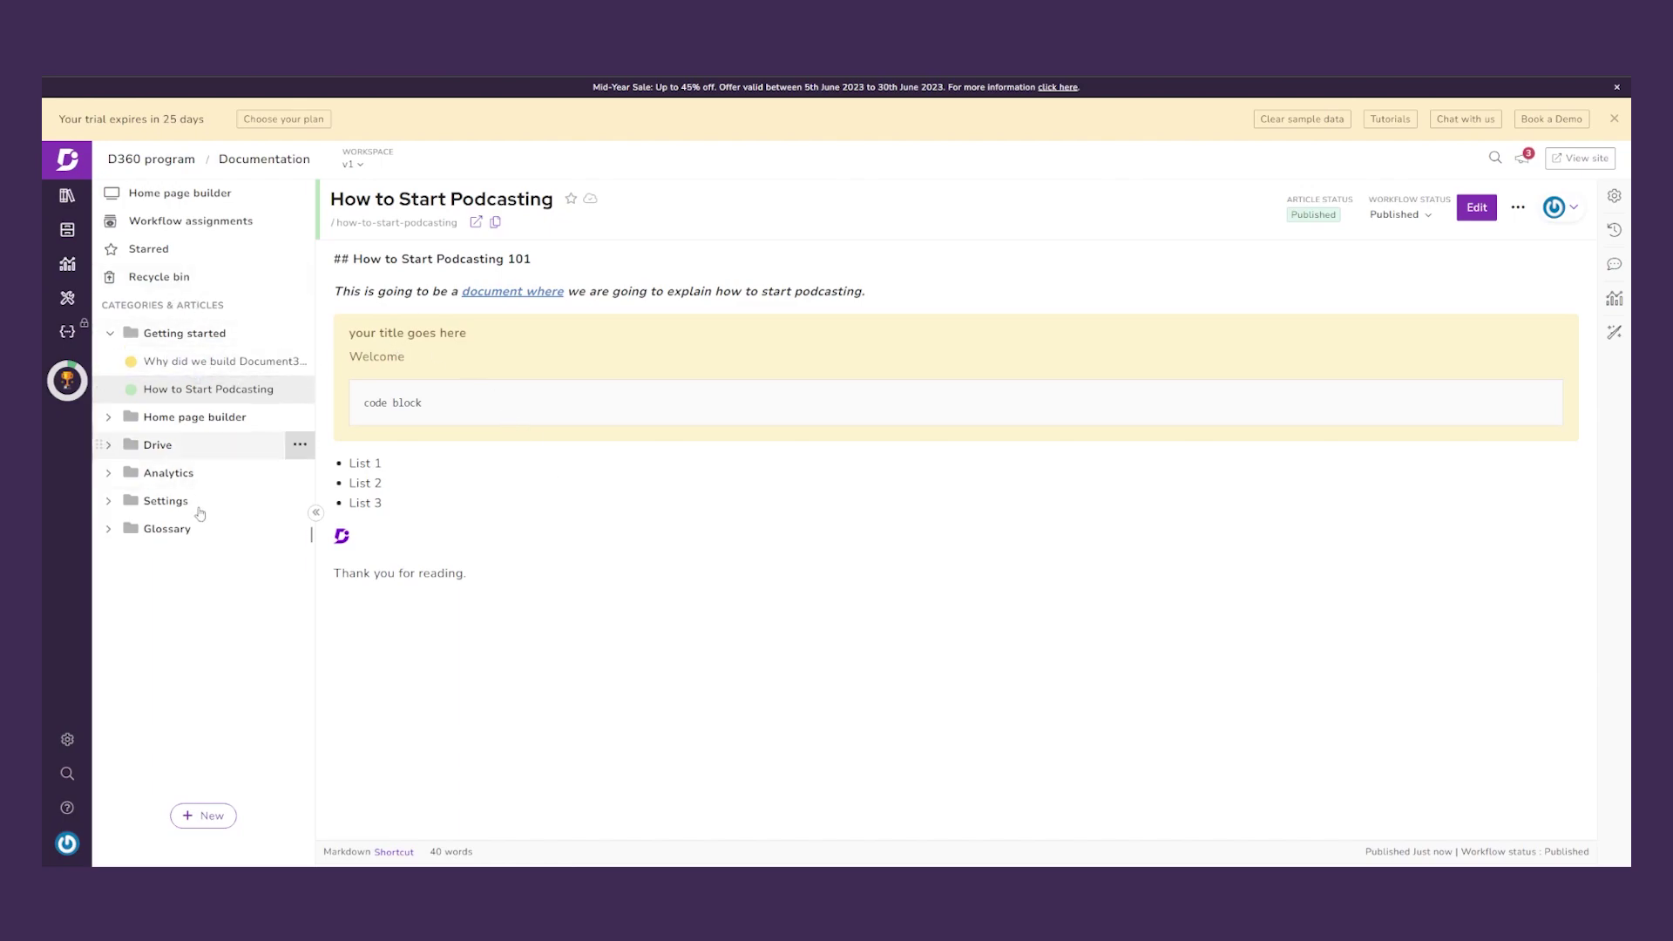
- Open the Drive category page showing its 'Understanding - drive' Tutorial article
mouse_move(127, 452)
mouse_down()
mouse_move(153, 459)
mouse_move(136, 453)
mouse_up()
click(145, 452)
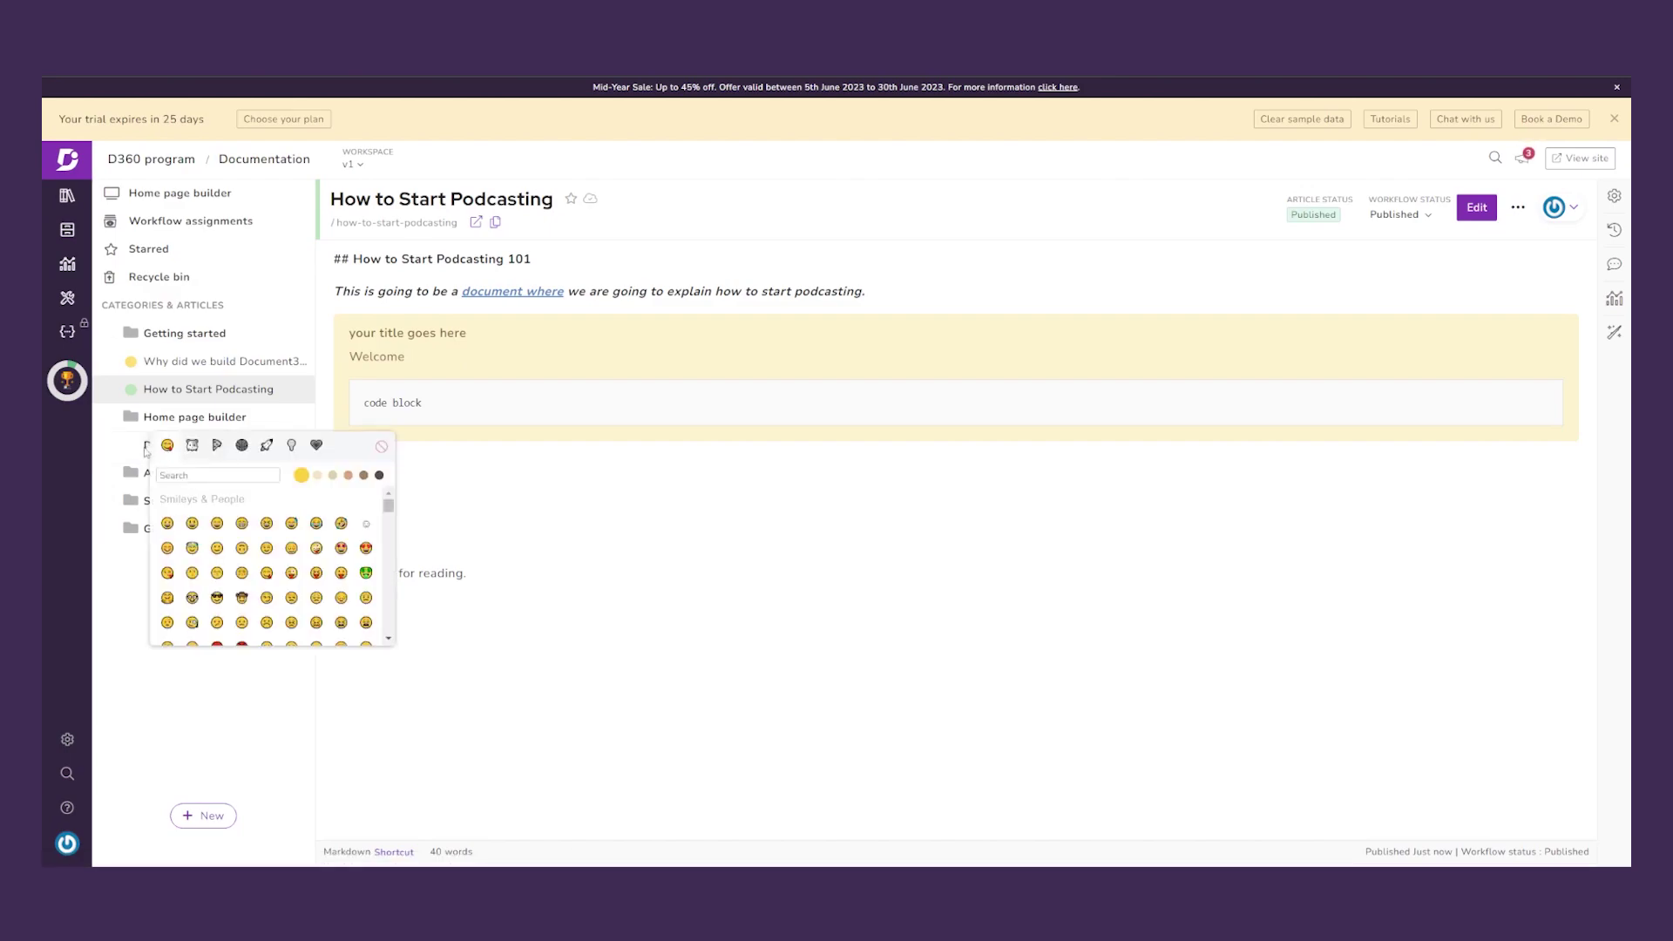
click(412, 463)
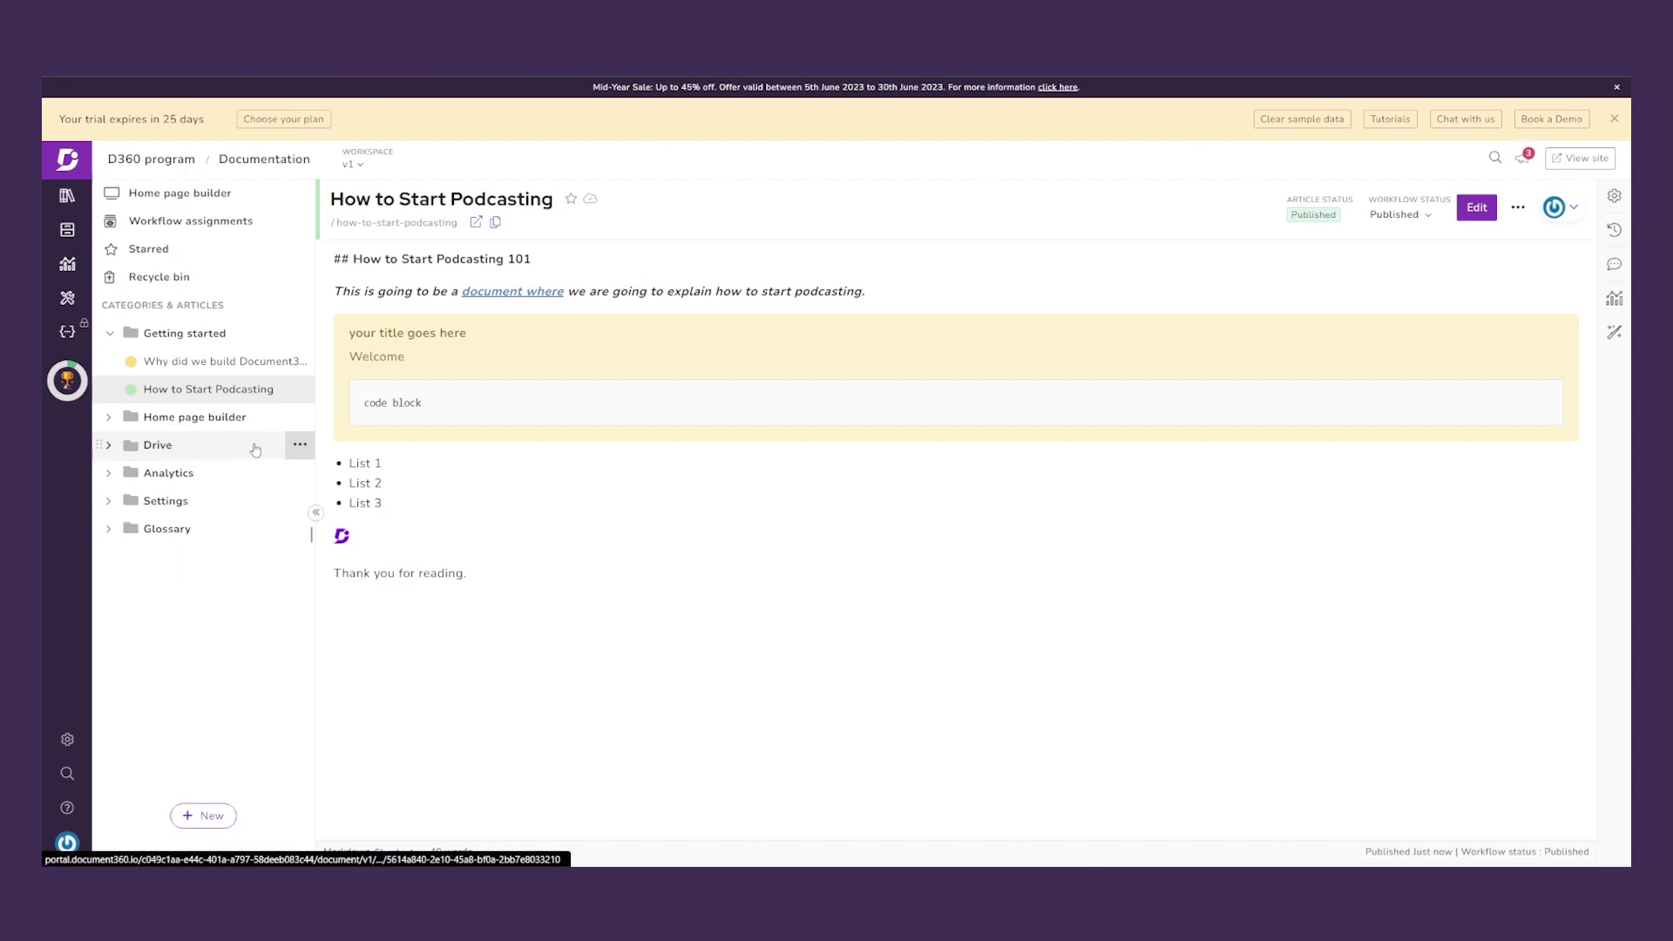
click(255, 449)
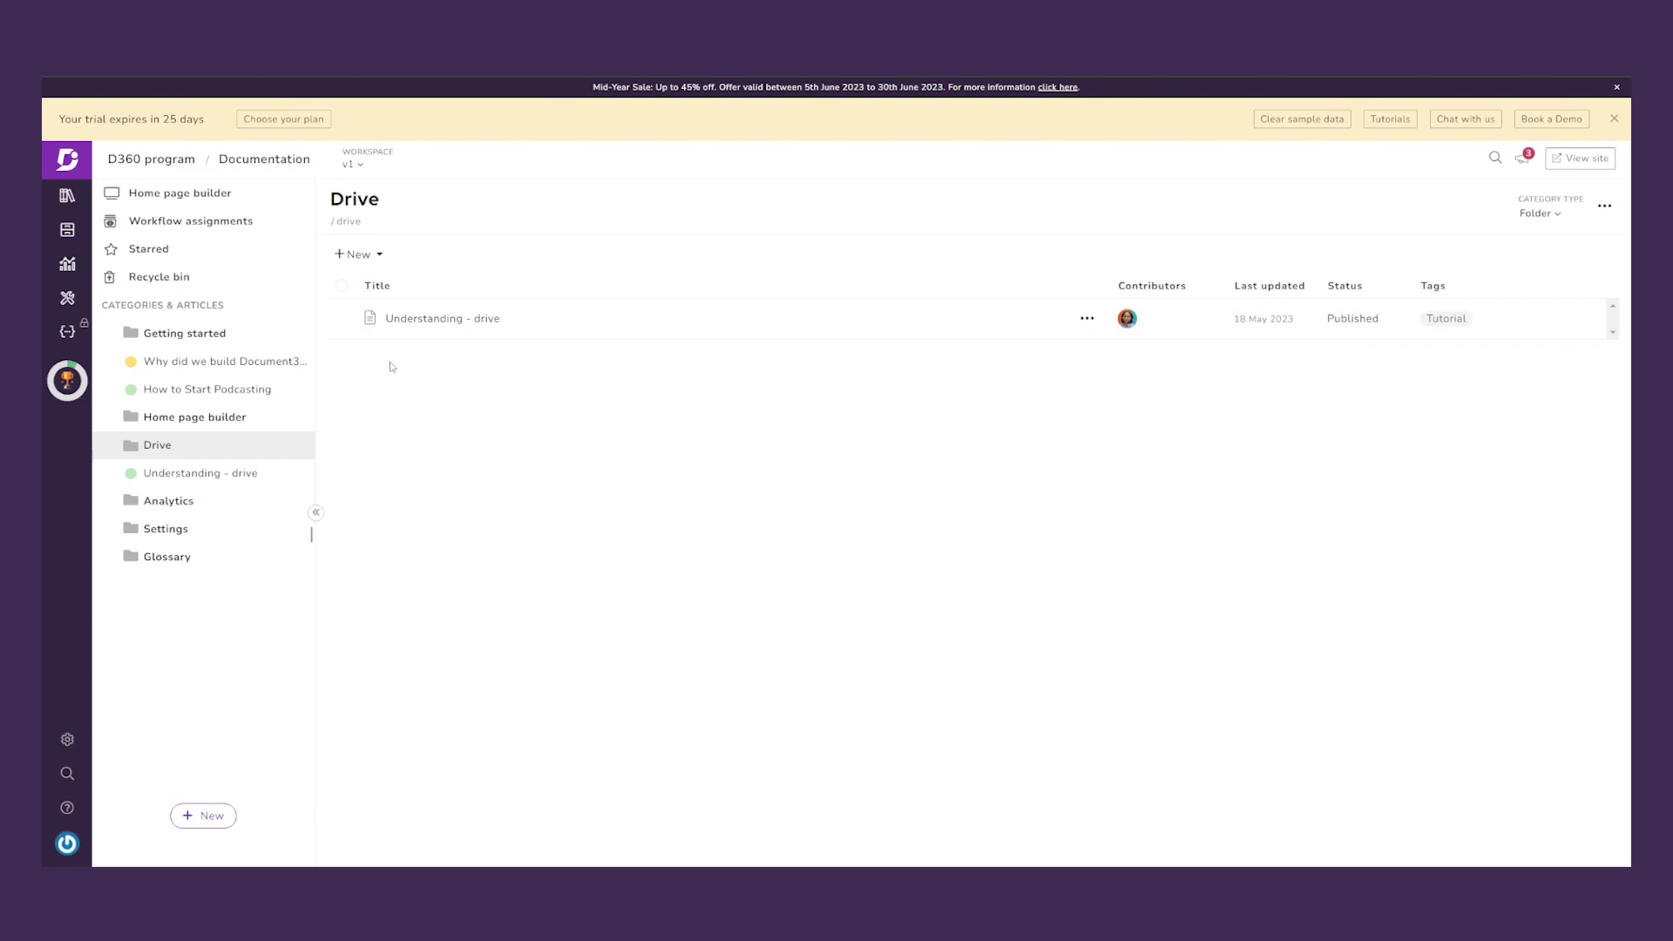
- Open My drive, listing the Images, PDF, Presentation, Word-documents and Zip folders
click(381, 255)
click(1000, 276)
click(206, 339)
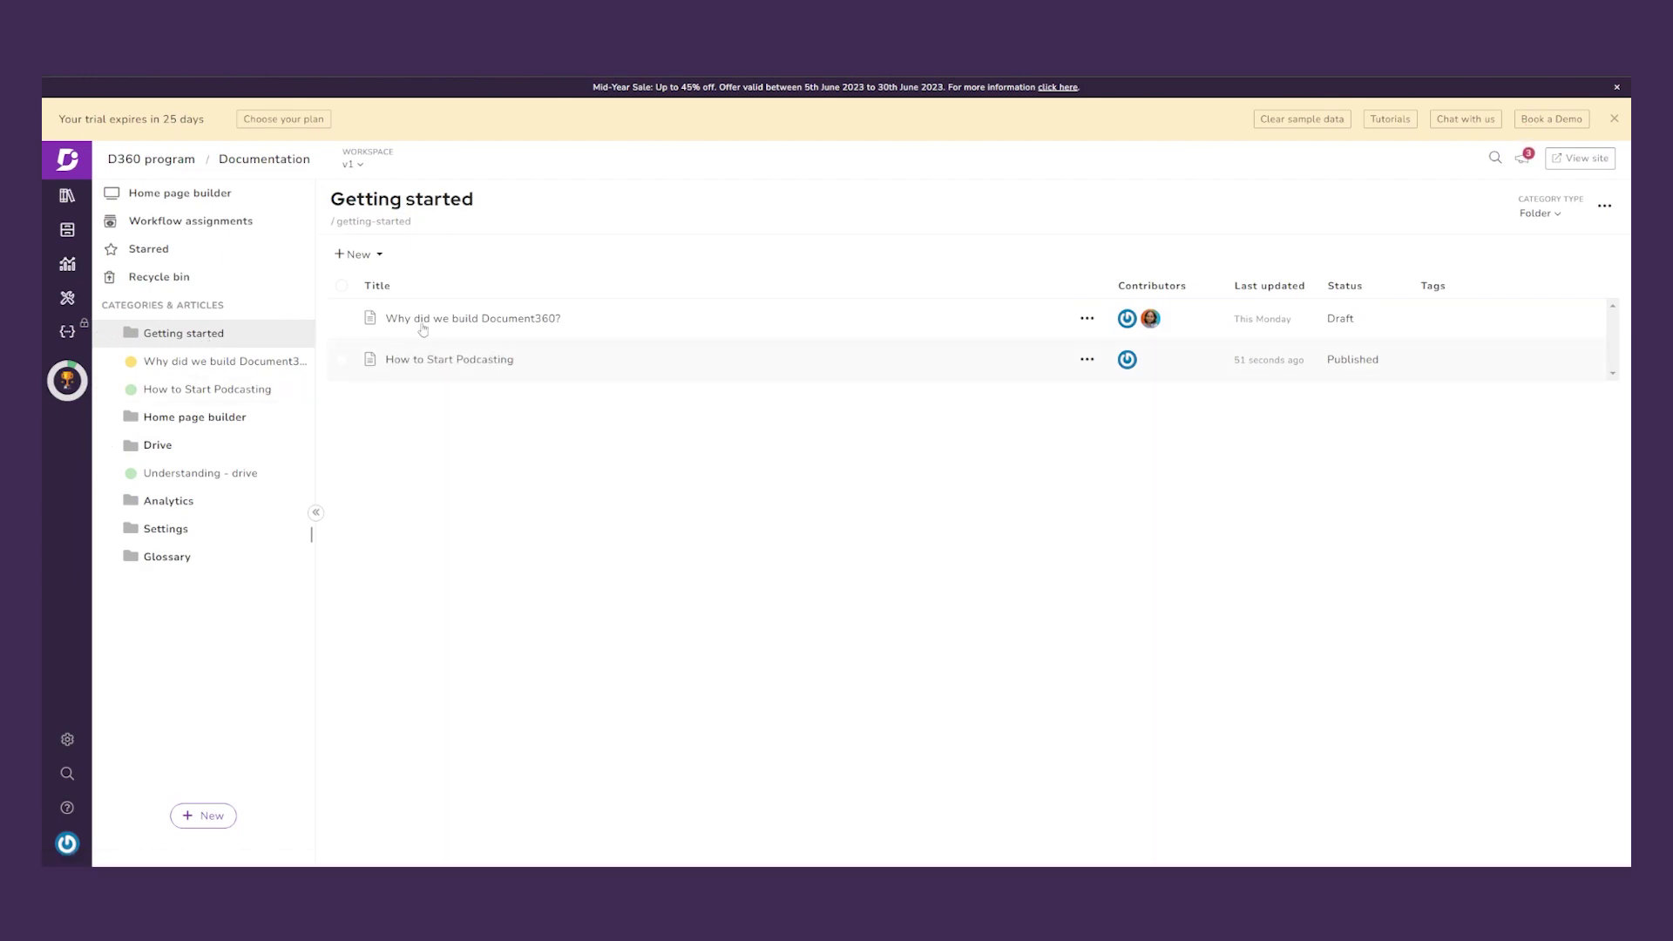
click(63, 197)
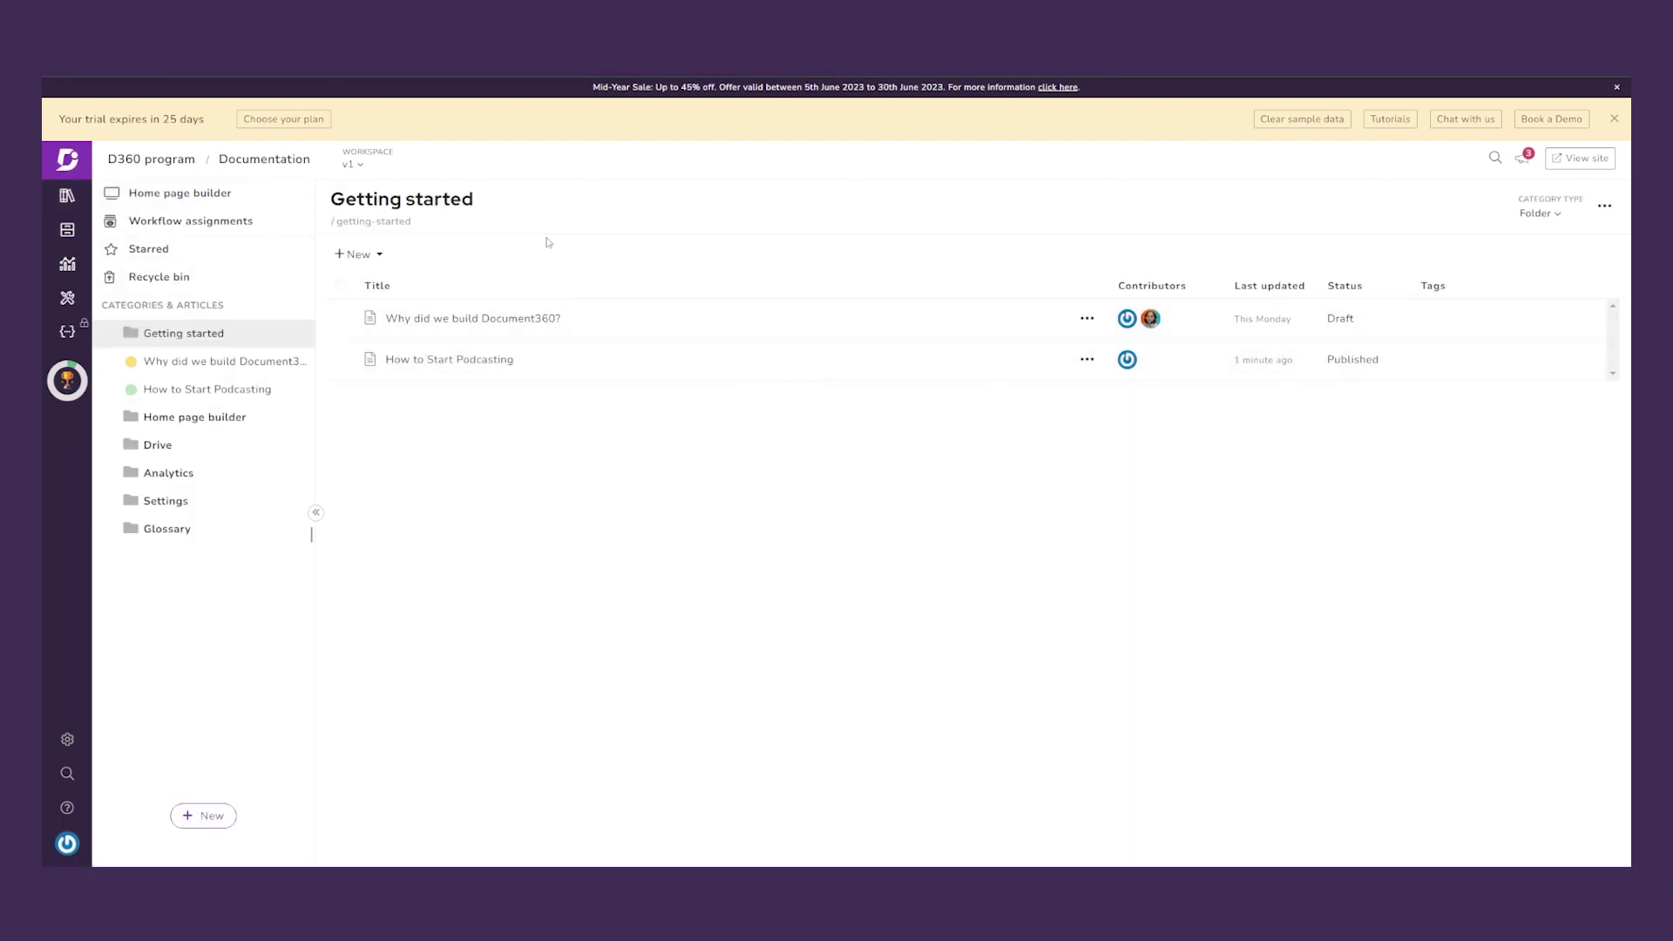
click(67, 230)
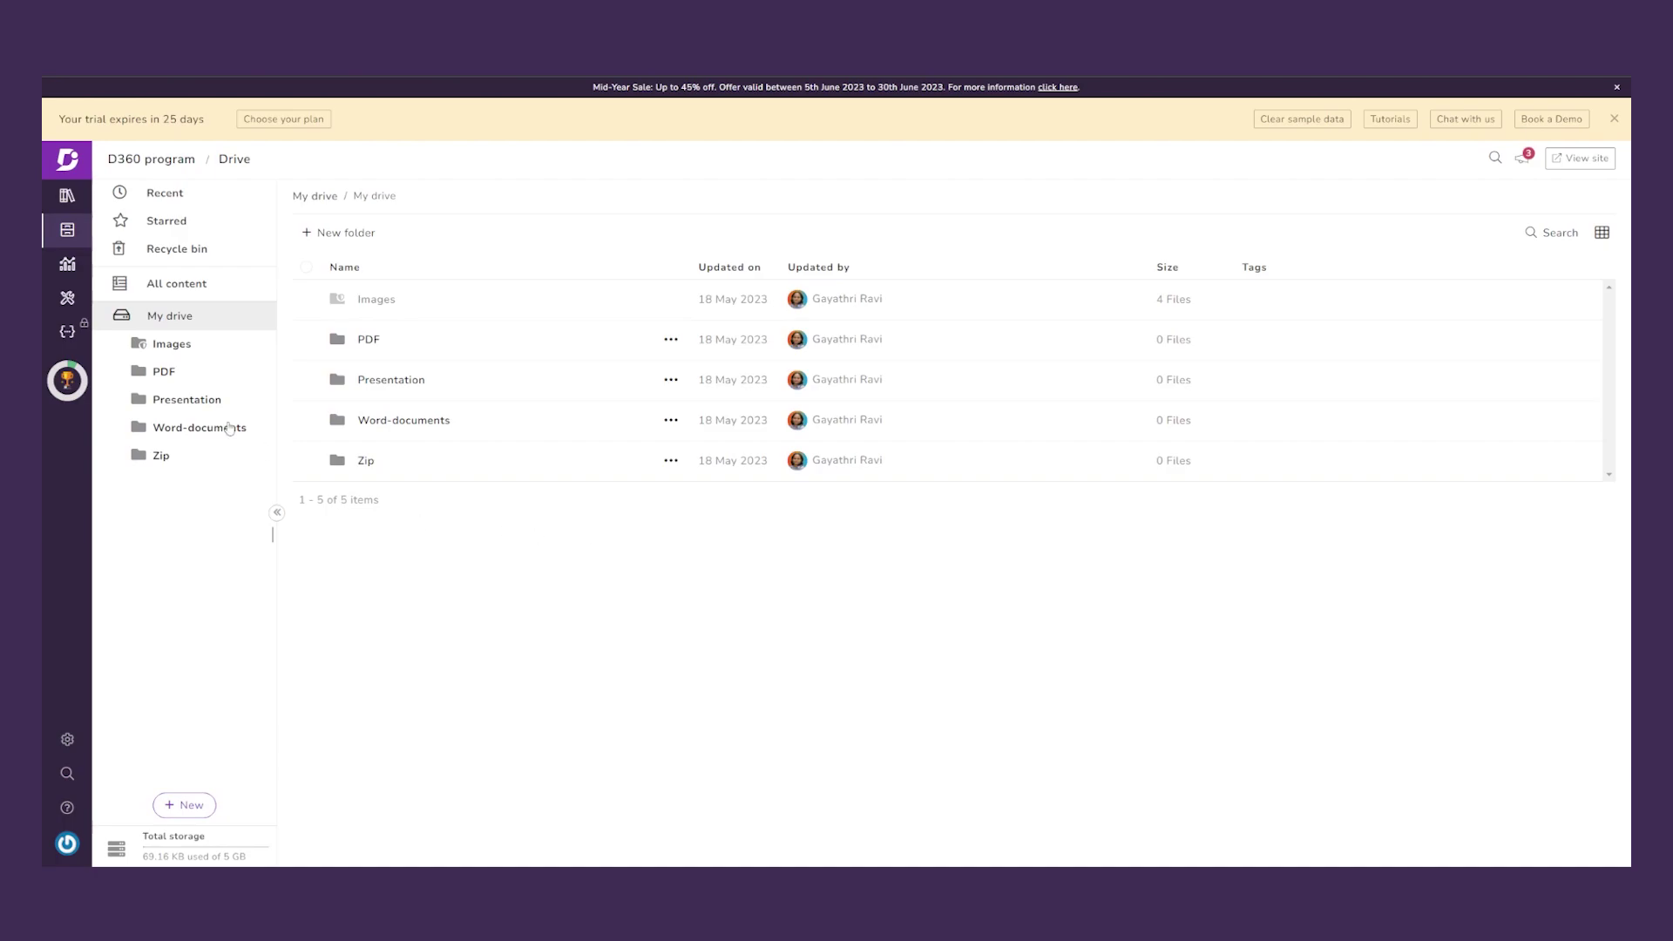
- Browse the Performance and Search analytics reports
click(67, 263)
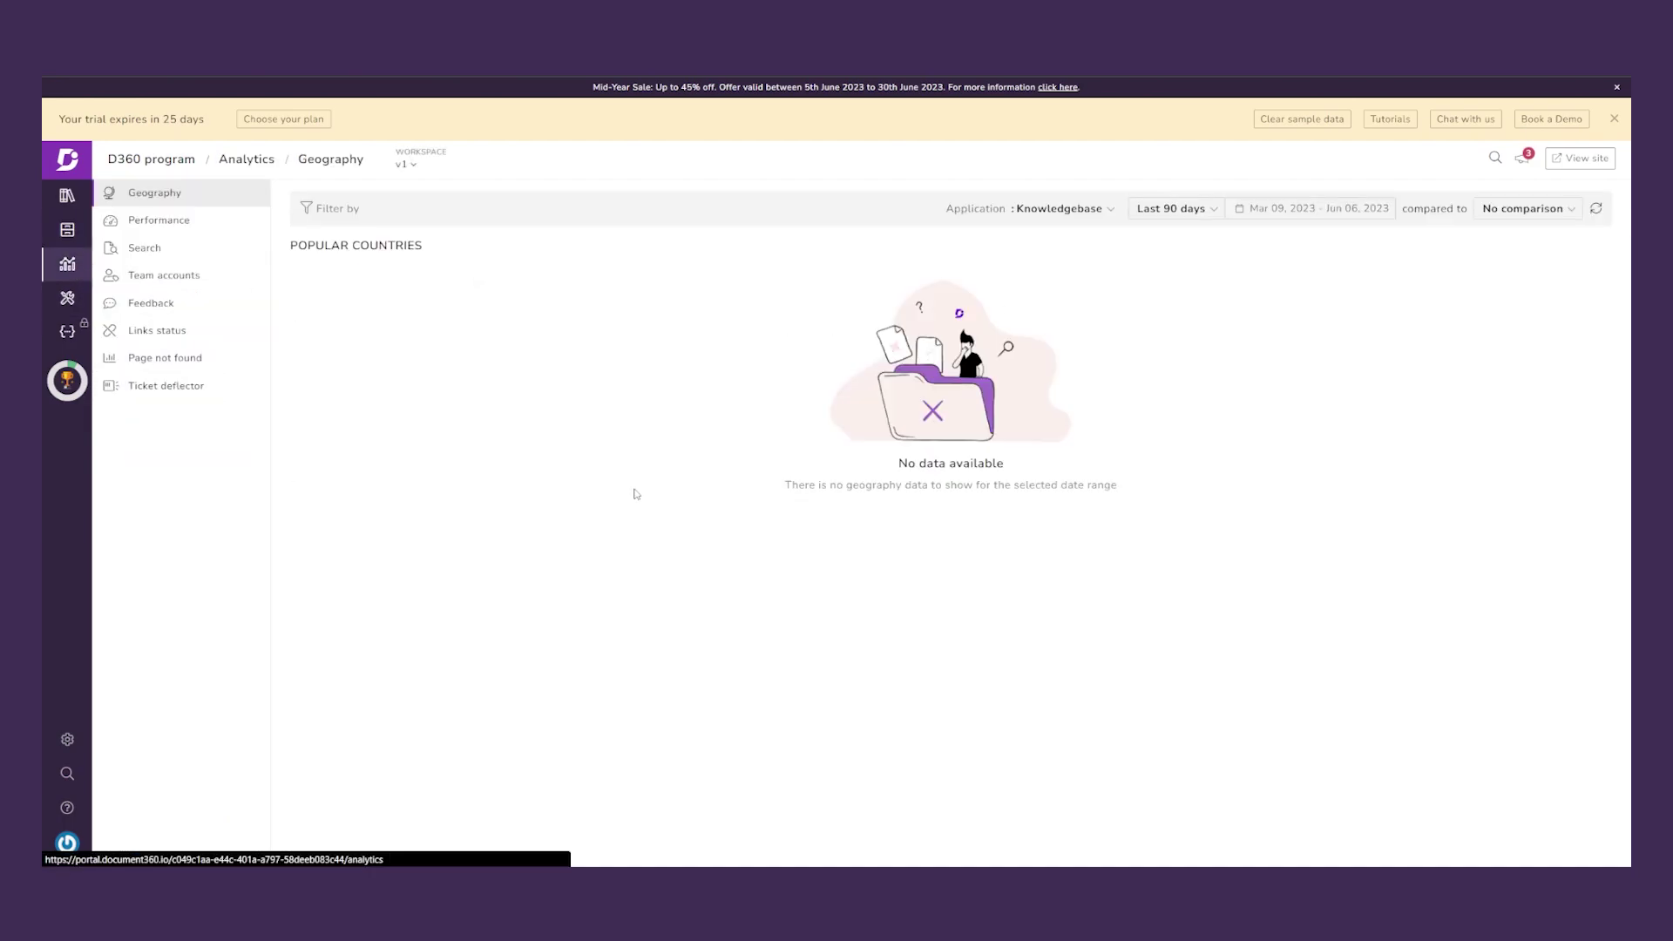
click(165, 225)
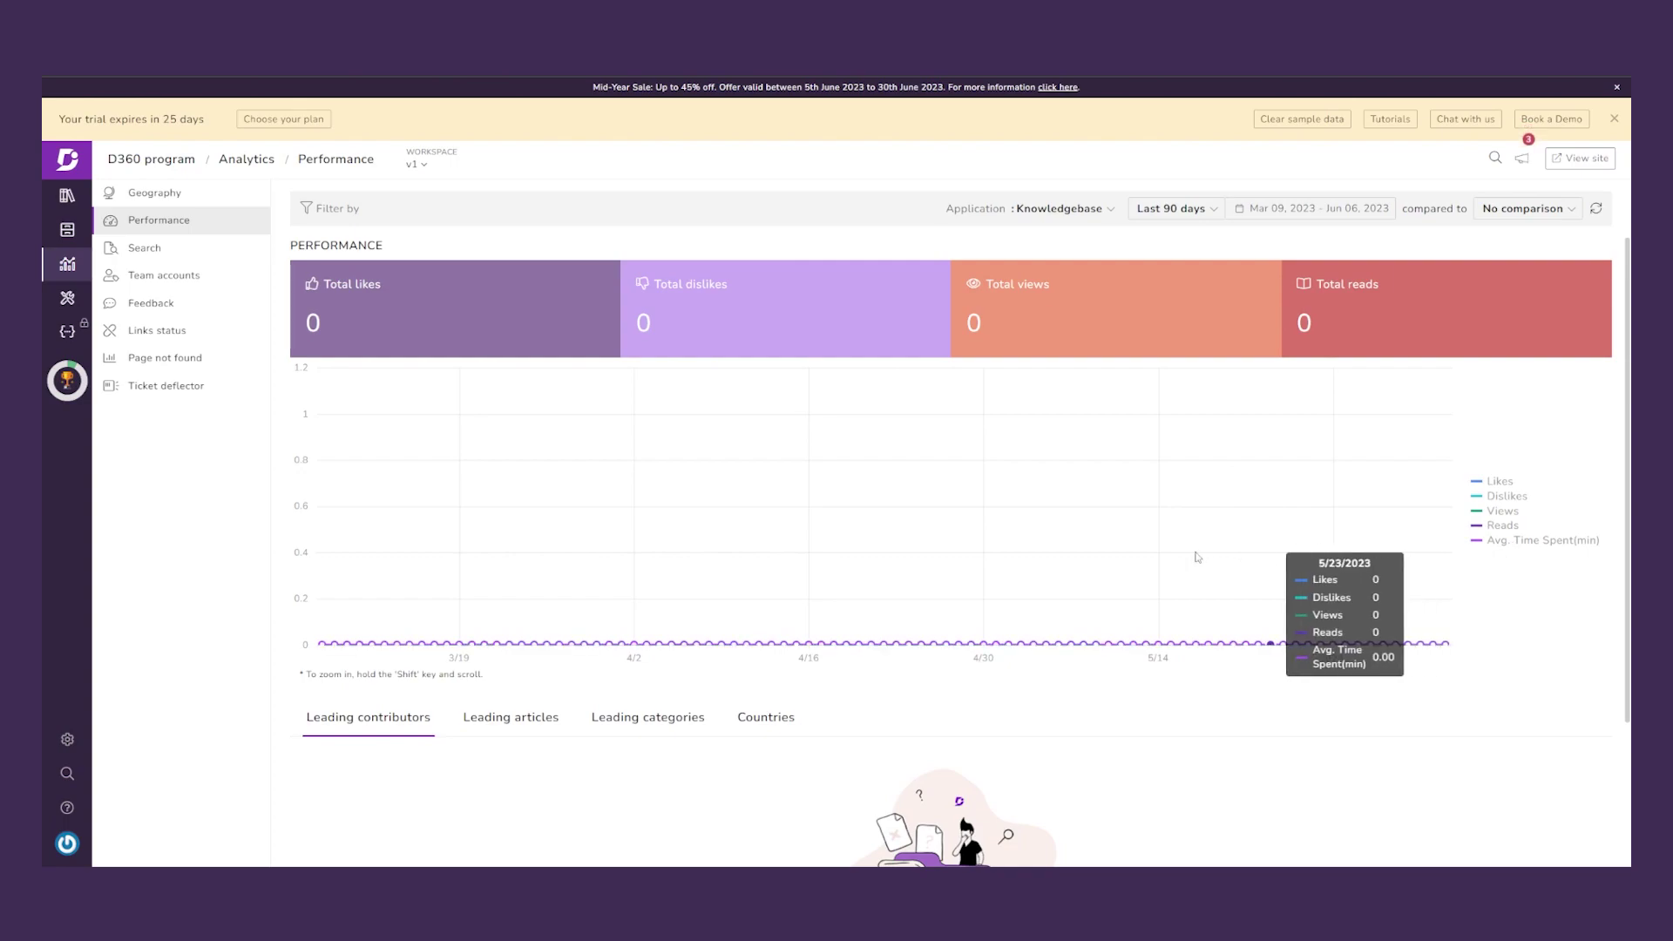
click(153, 249)
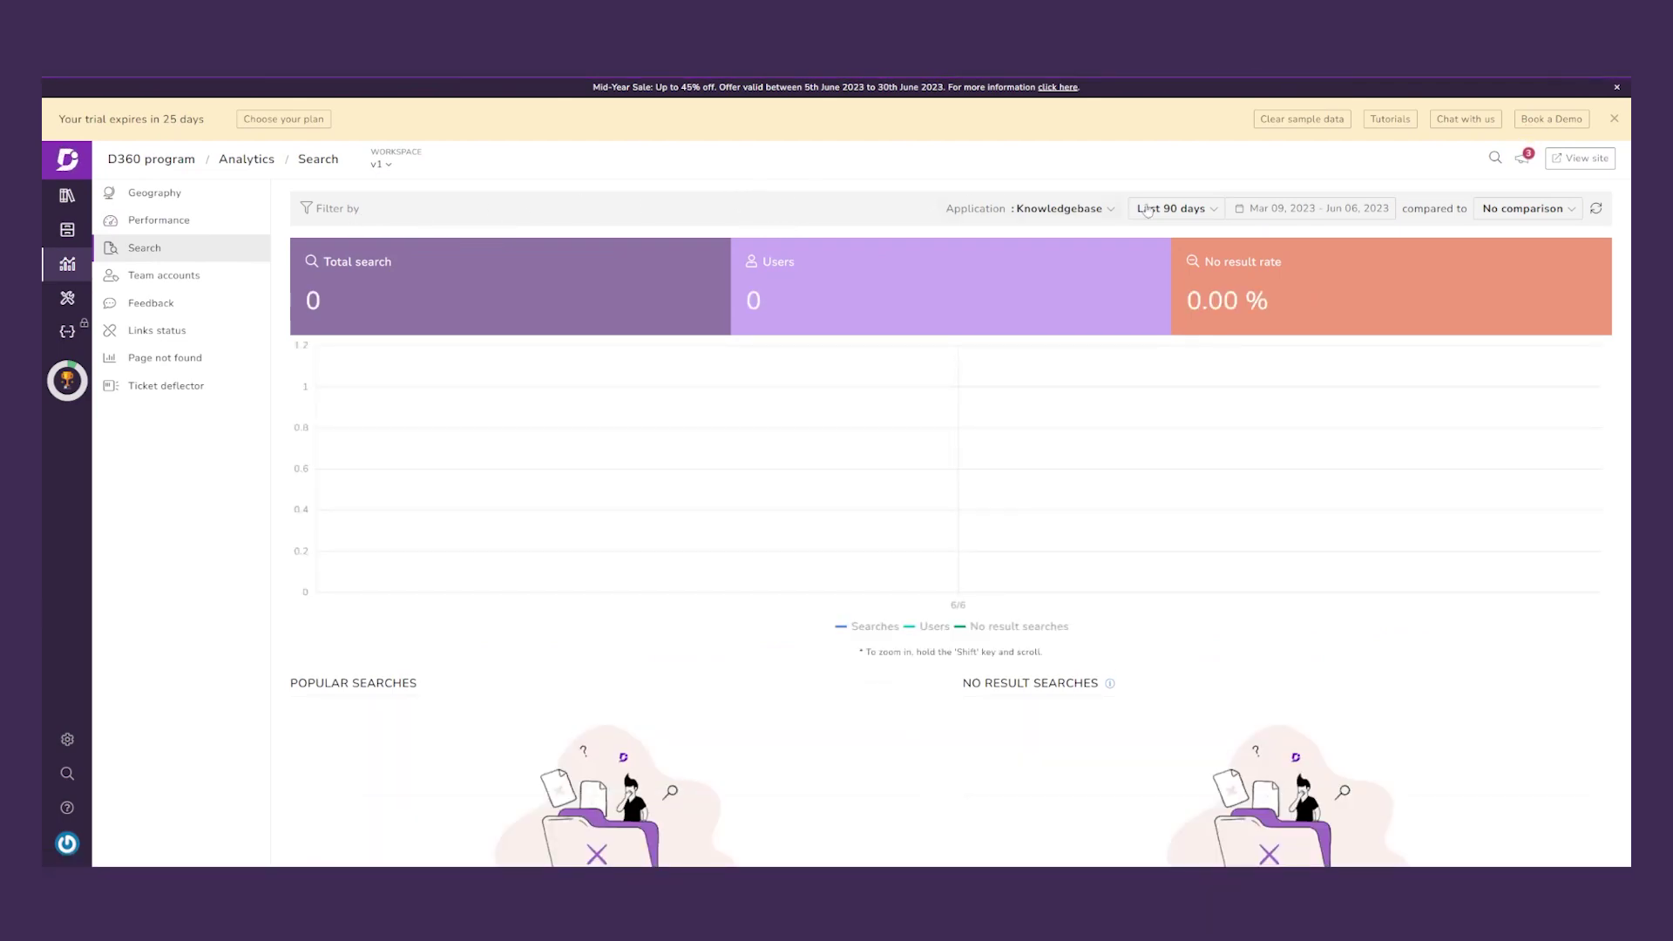
- Keep the Last 90 days and Knowledgebase filters, then view the empty Feedback report
click(1198, 213)
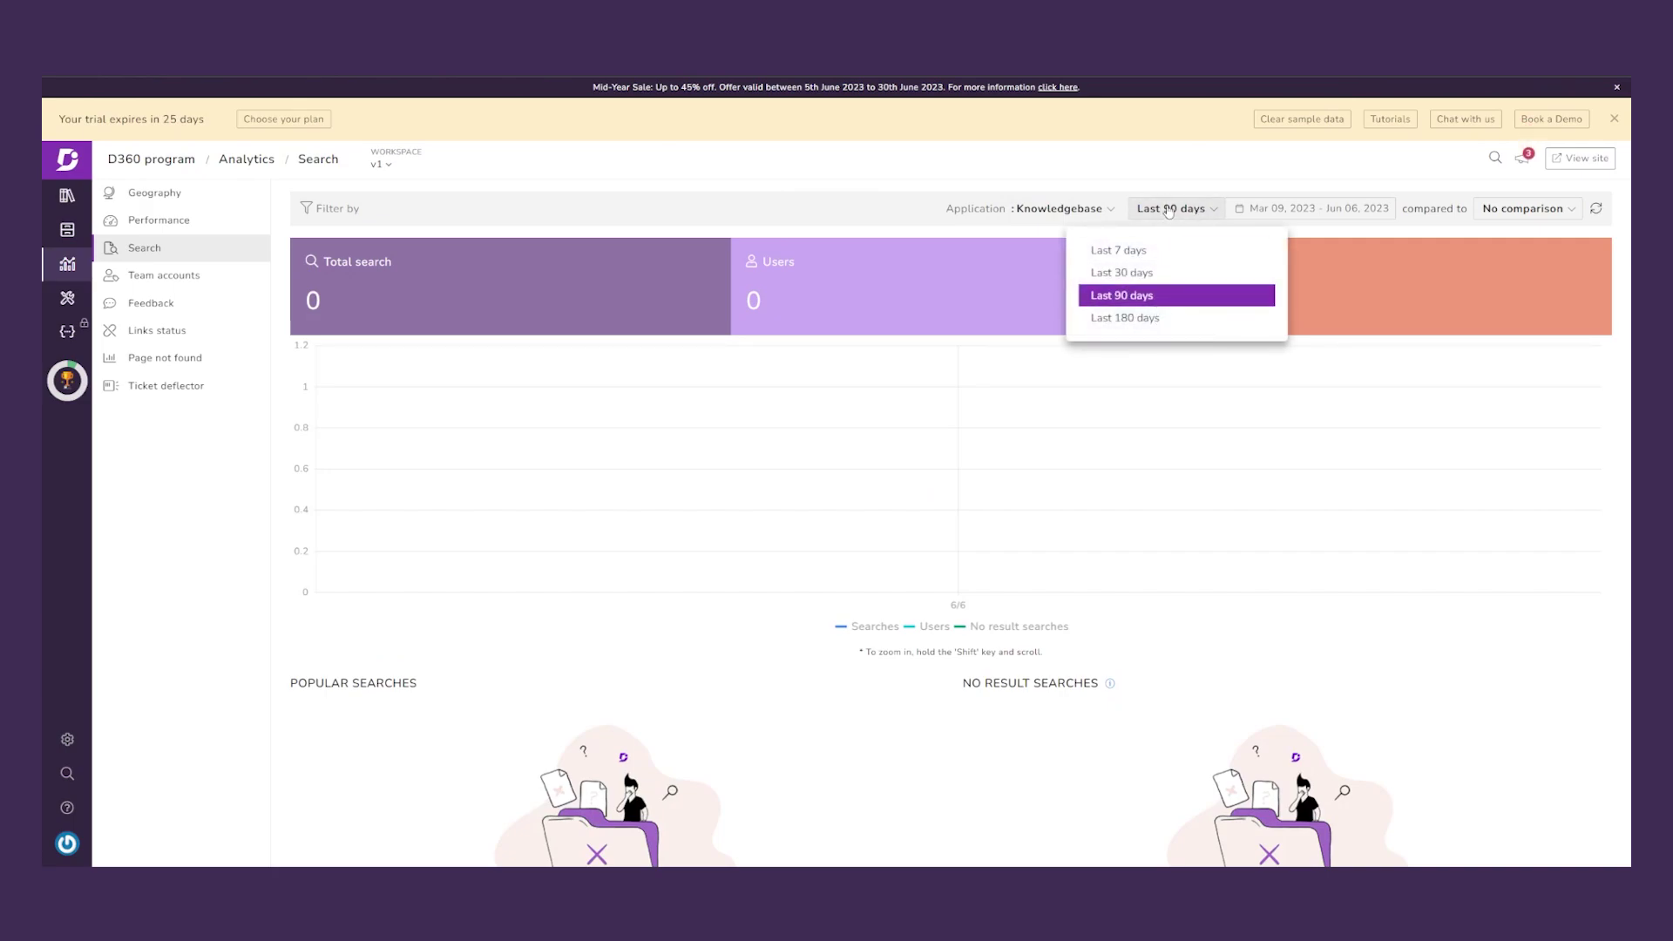
click(1171, 209)
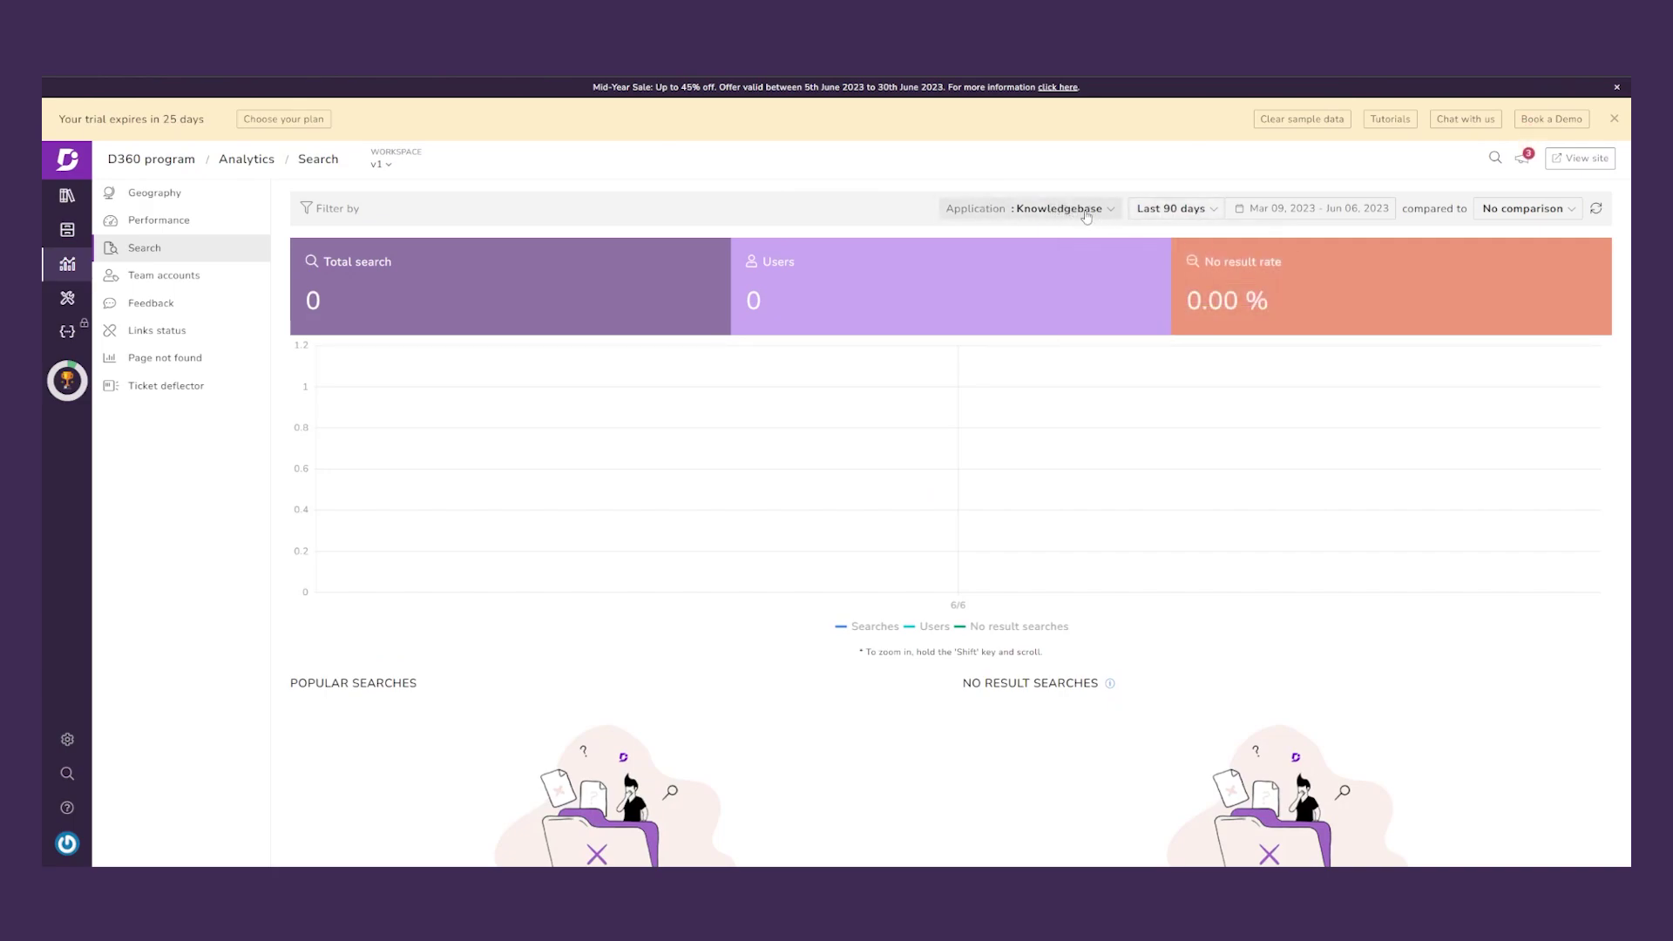
click(1086, 217)
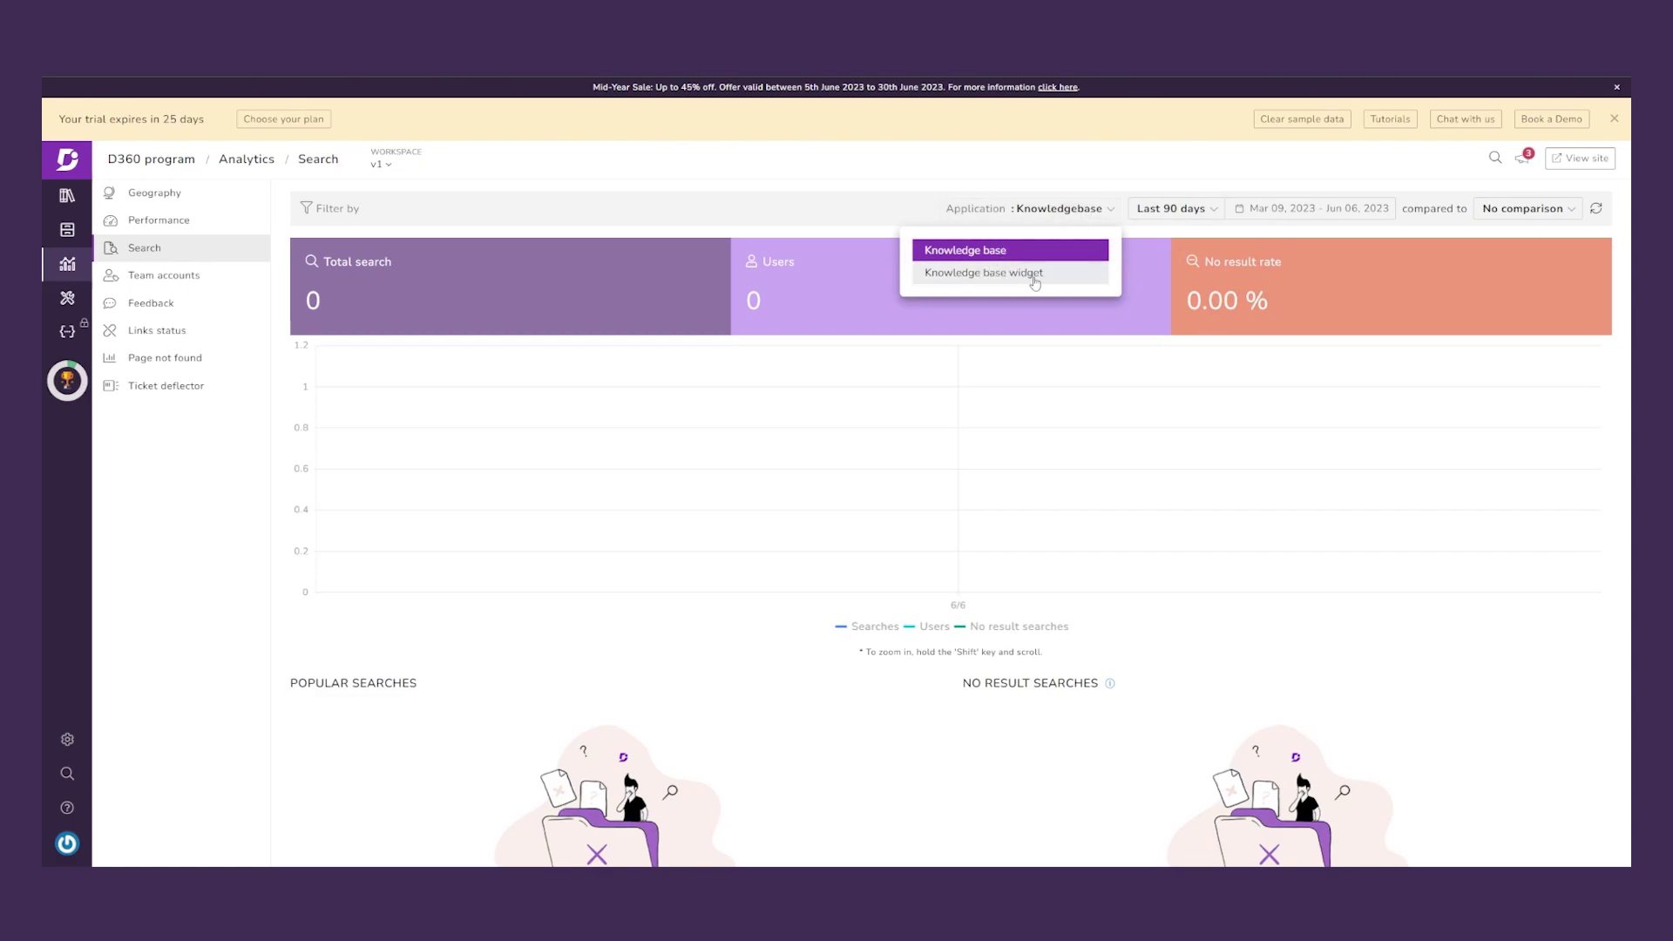
click(1002, 250)
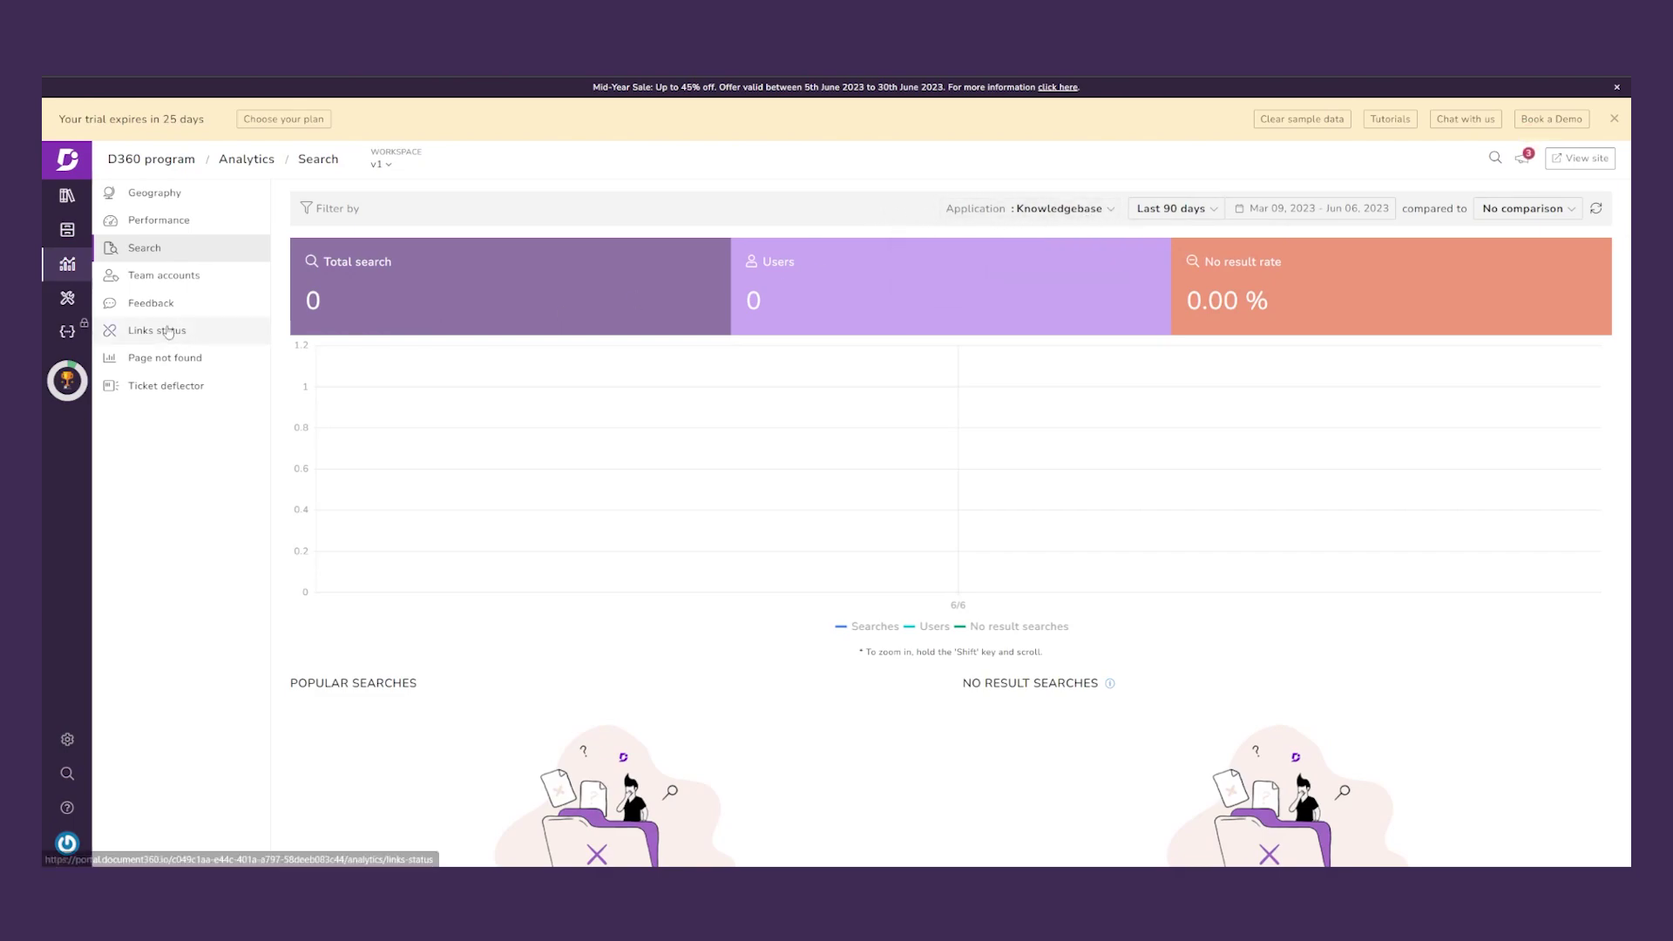
click(152, 304)
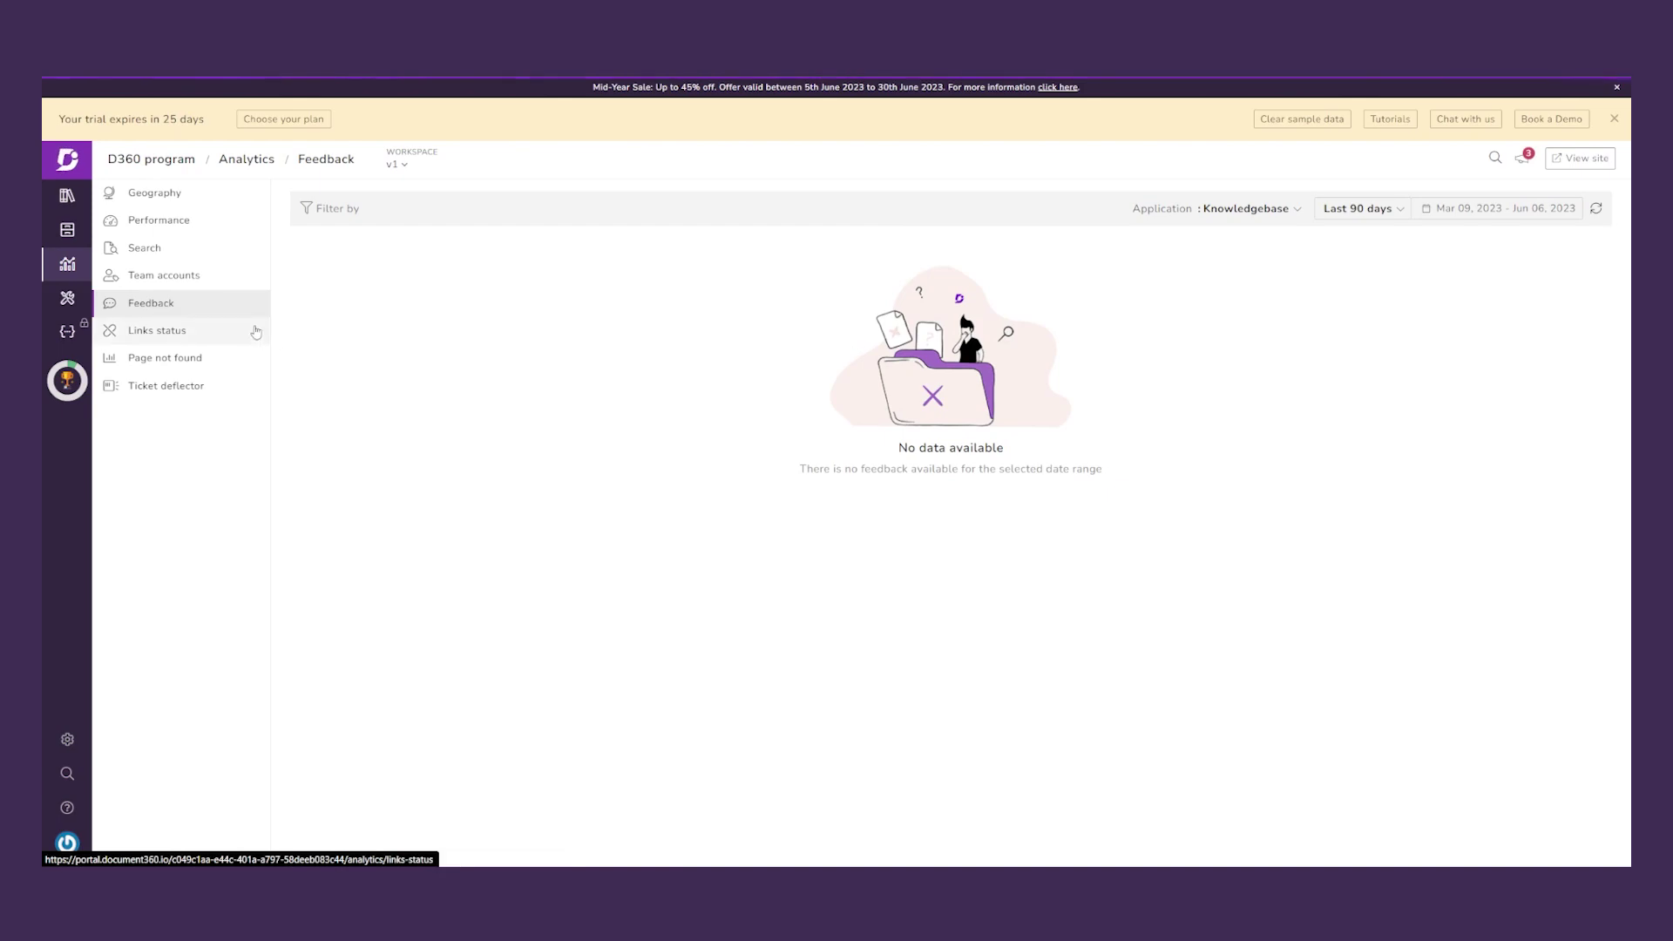
- Go through the SEO description overview to the empty Article review reminders page
click(205, 194)
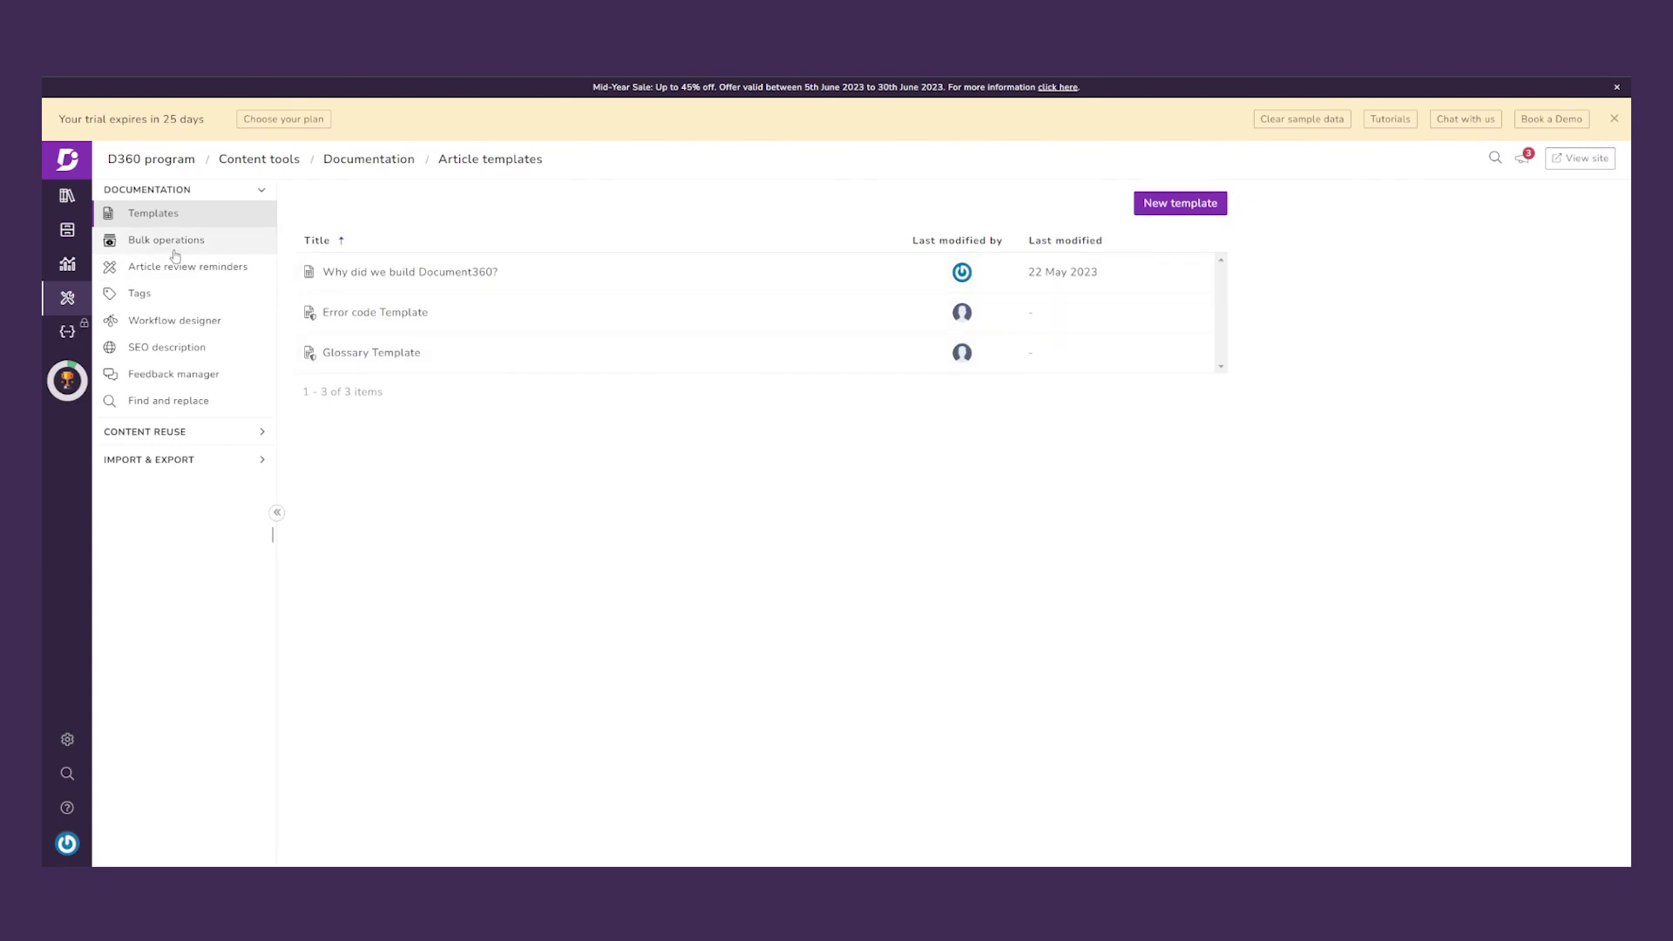
click(205, 353)
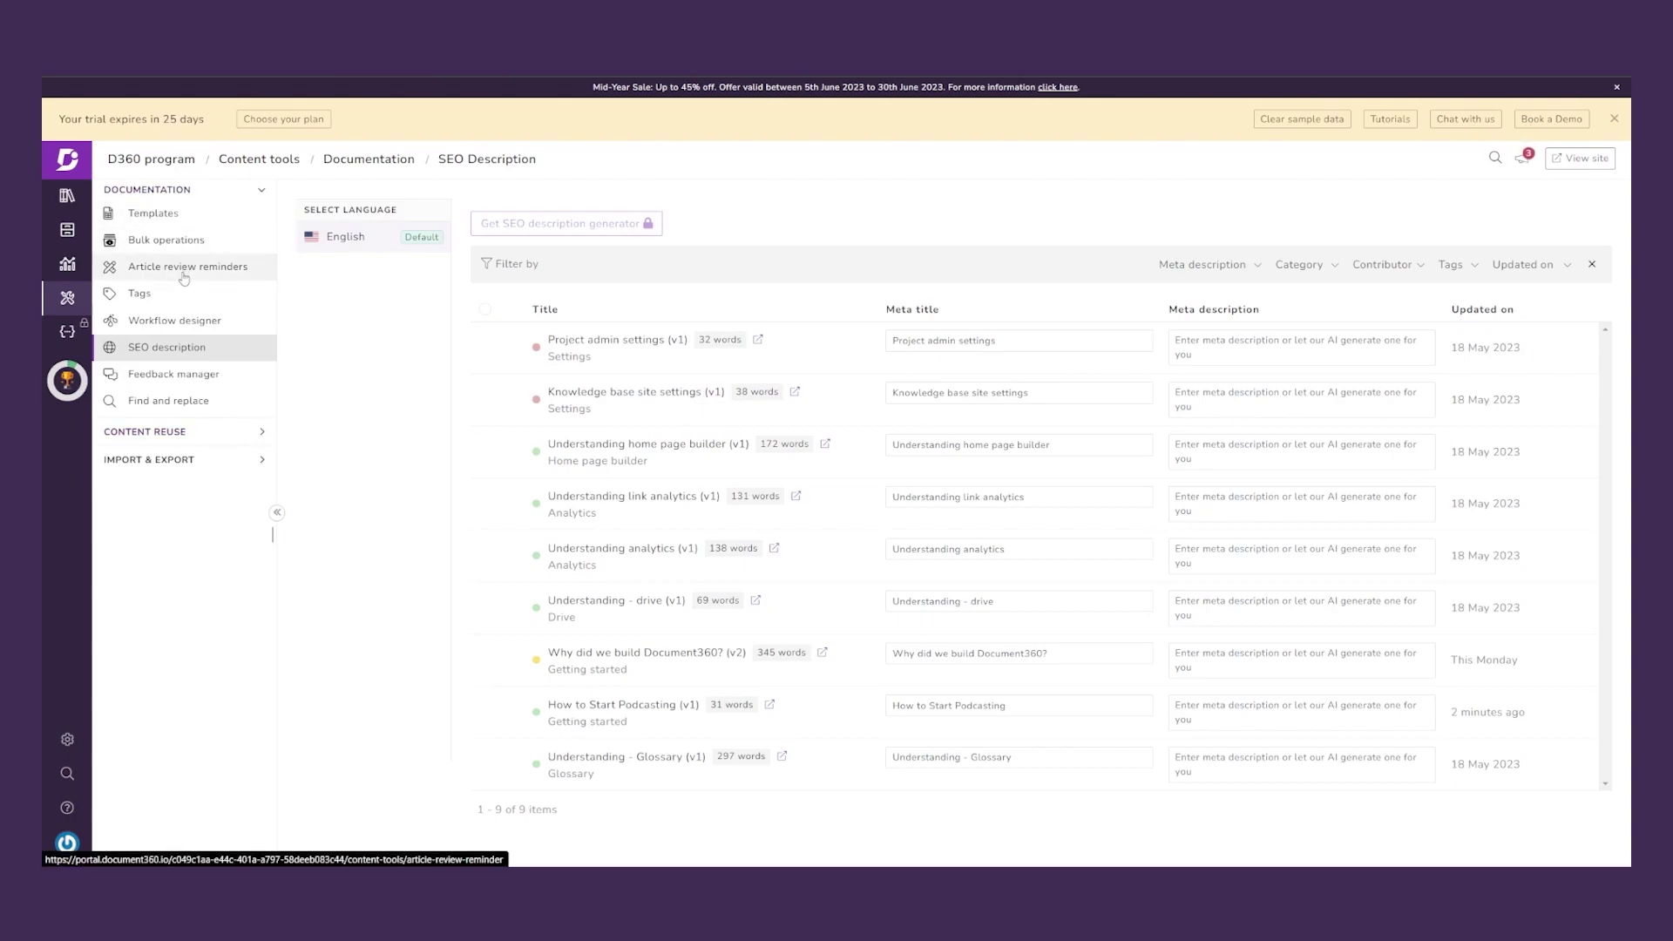
click(216, 276)
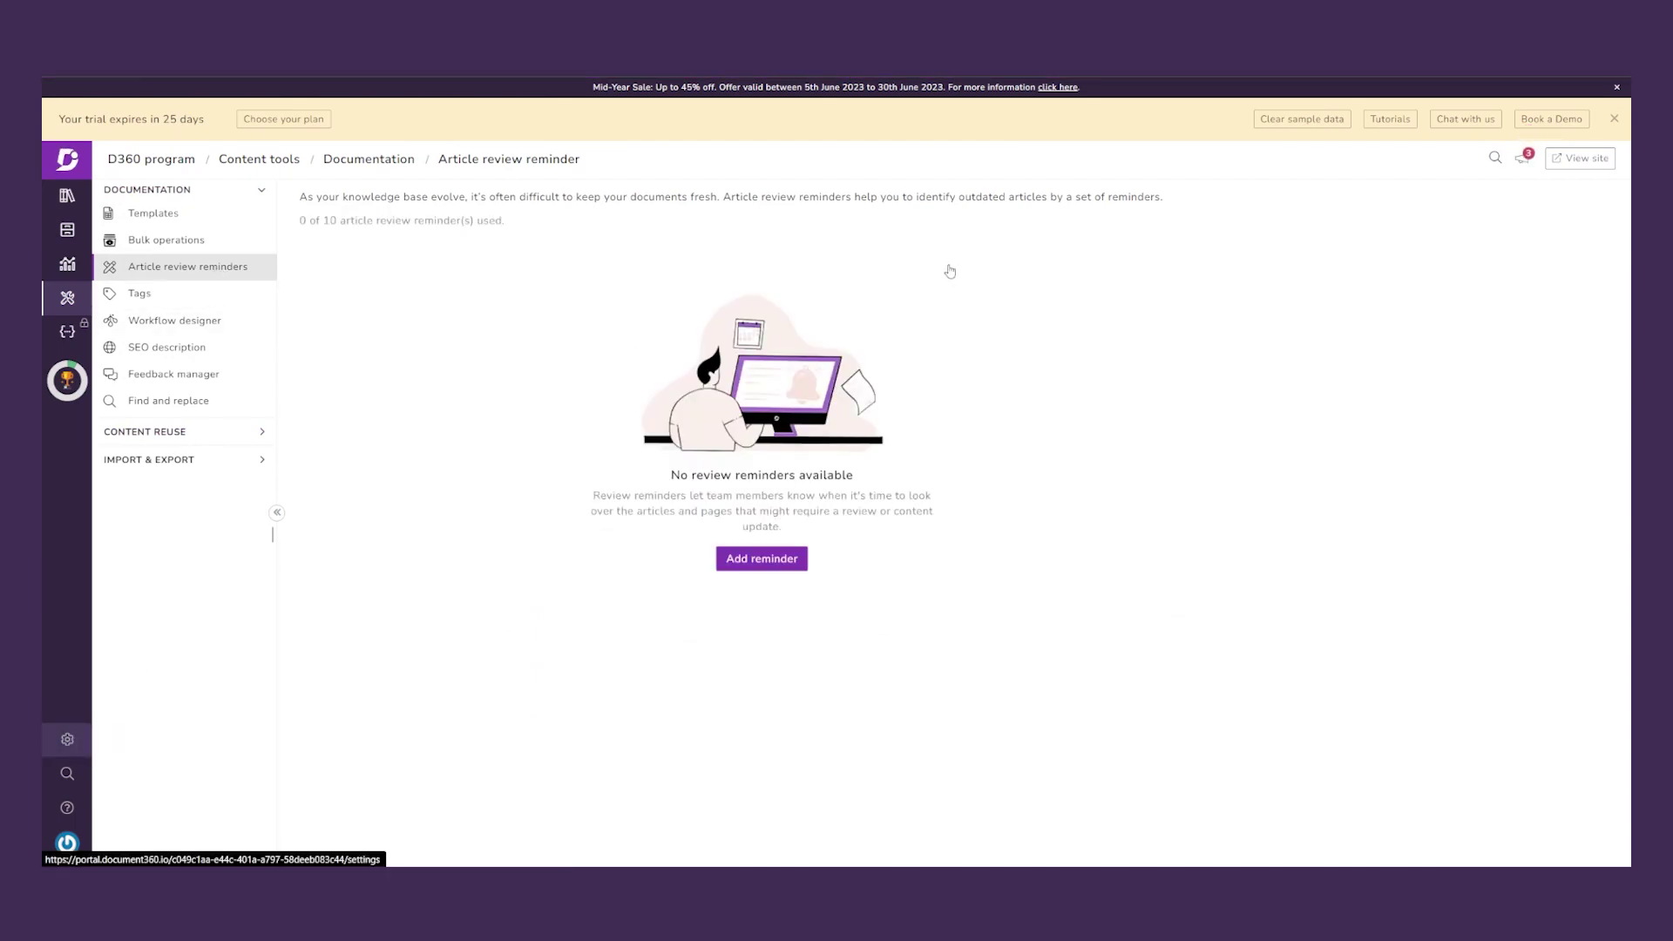
click(67, 739)
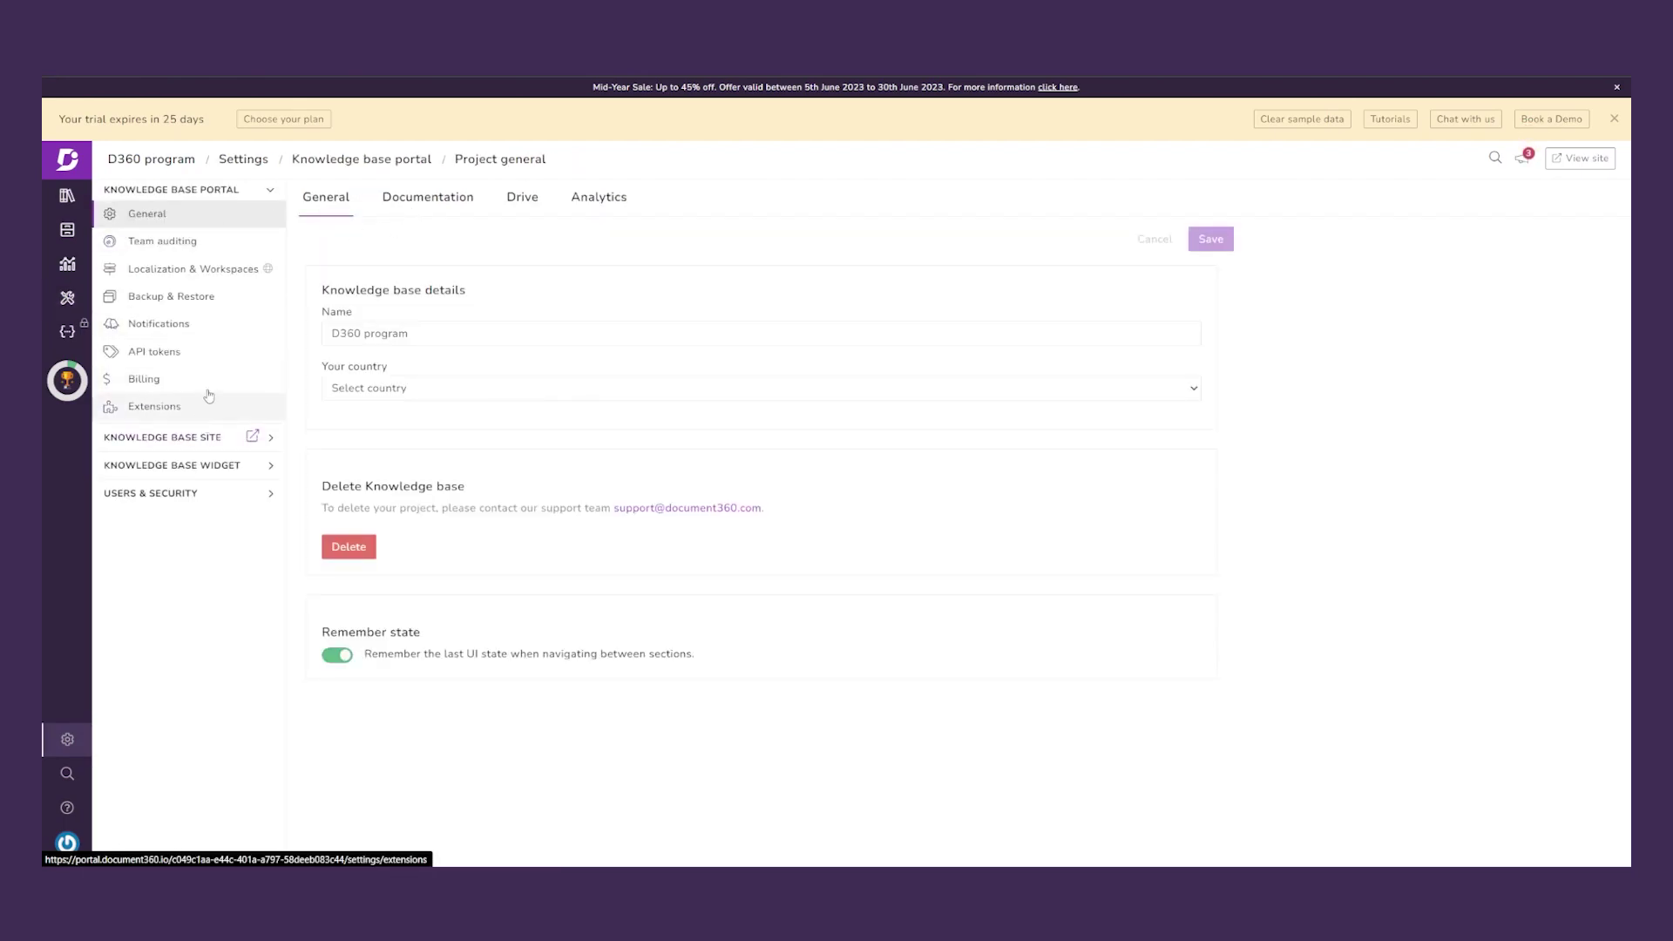
- Review the Documentation editor settings, then return to the Getting started article list
click(415, 200)
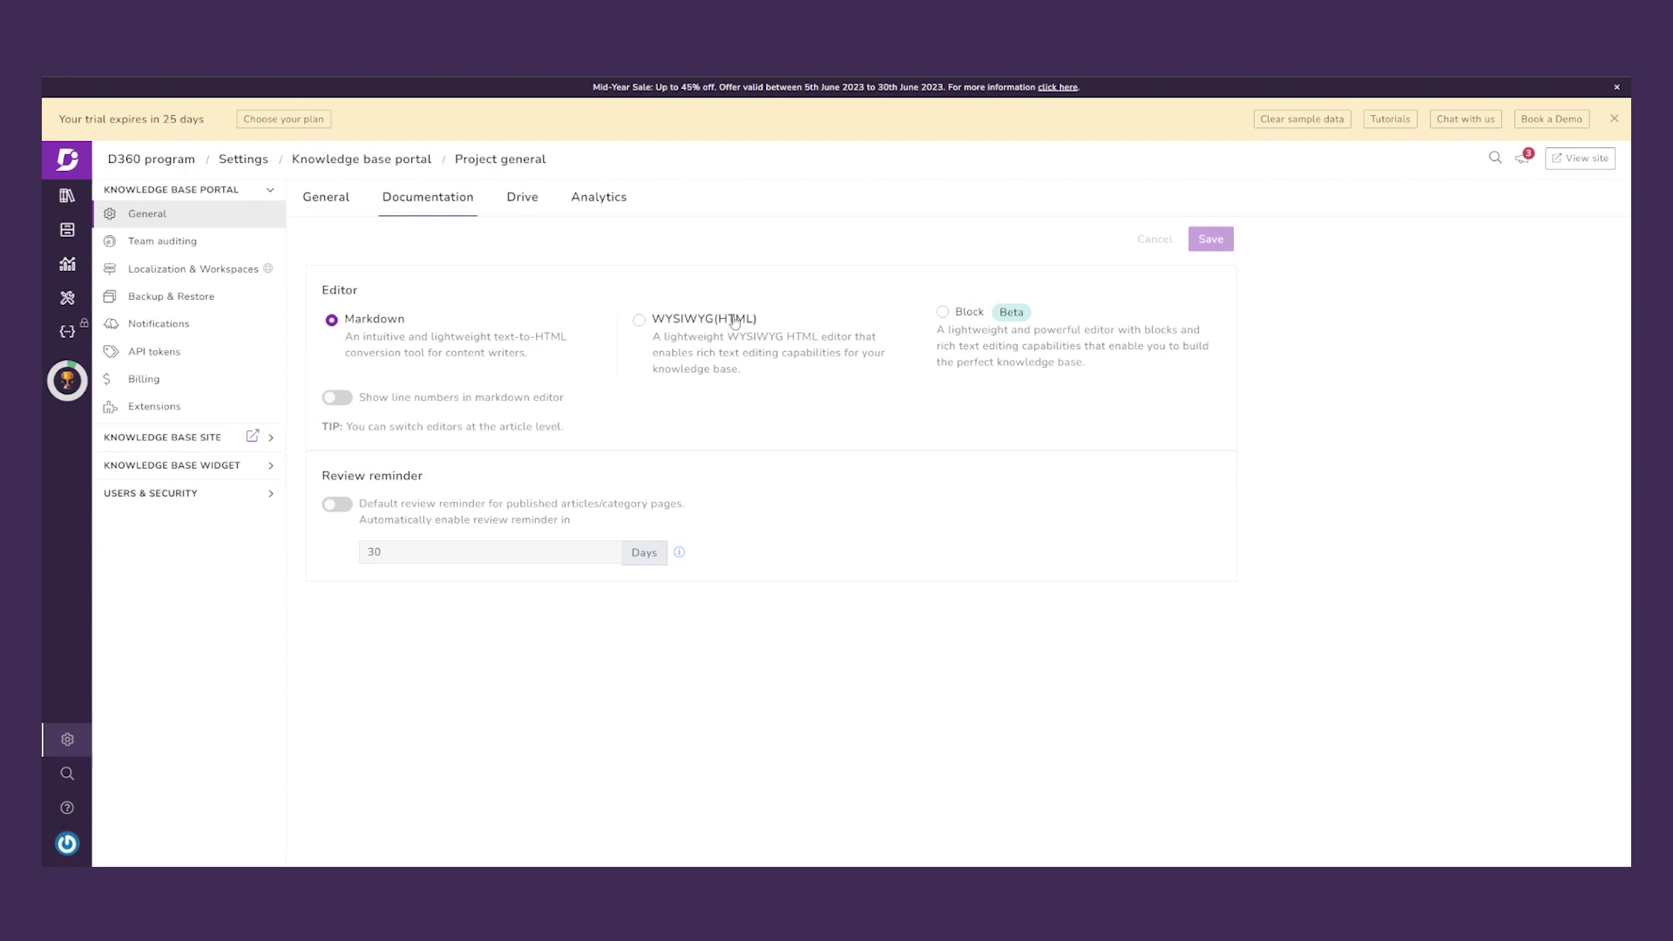
click(66, 198)
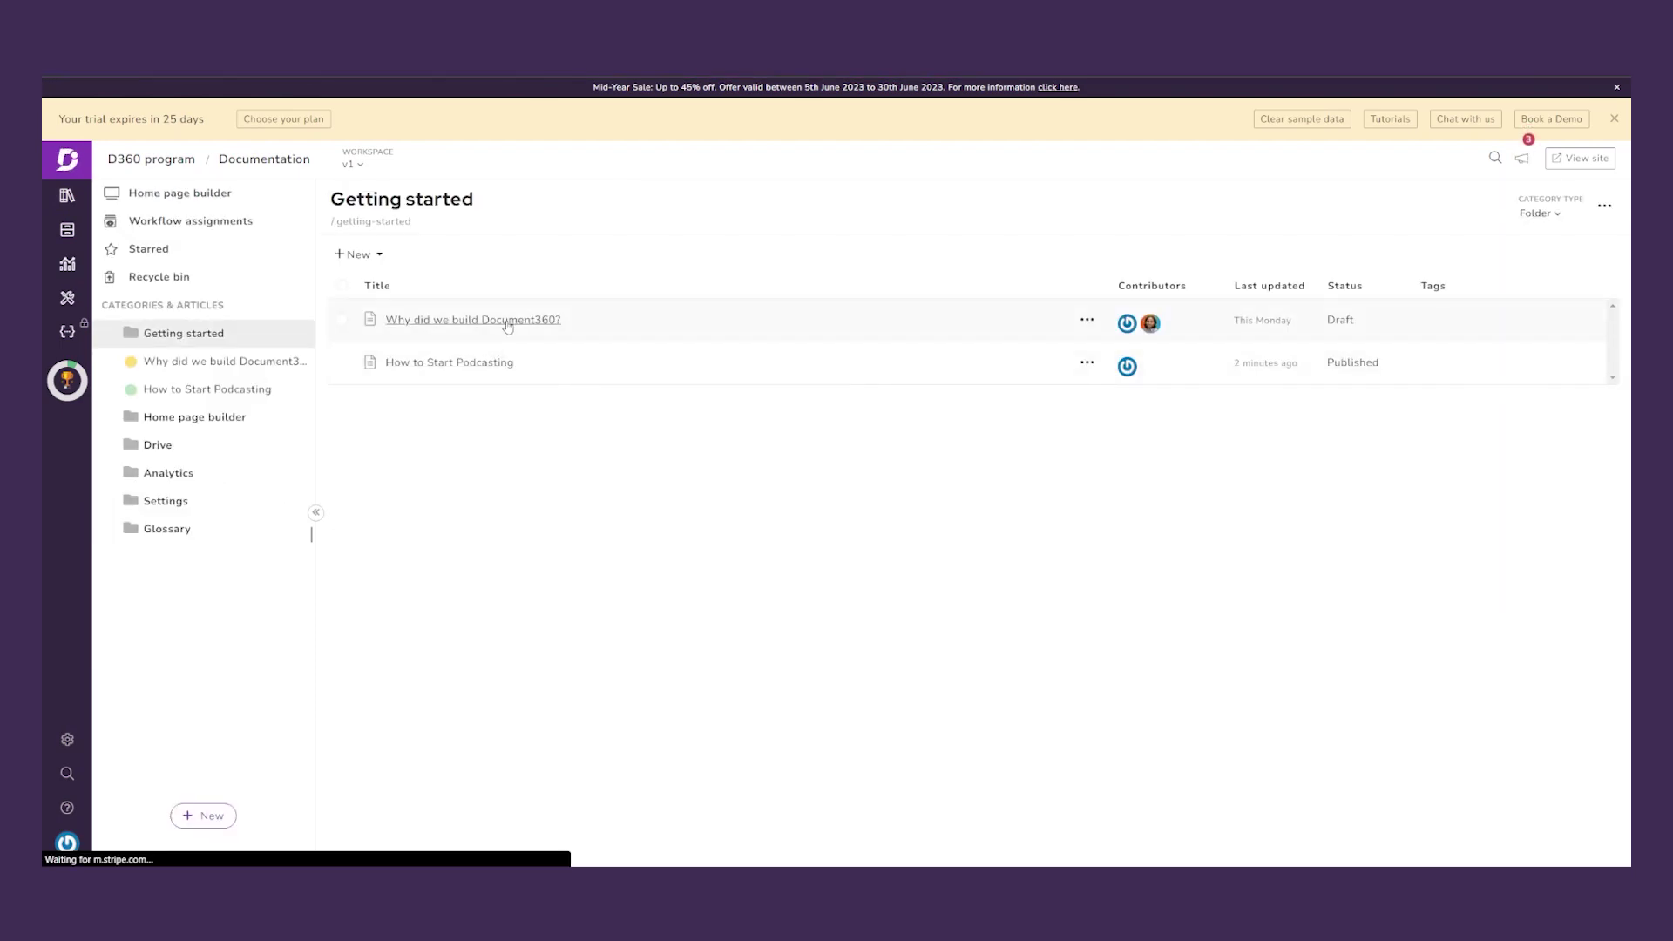
- Change the 'Why did we build Document360?' editor to WYSIWYG(HTML) in article settings and confirm
click(508, 322)
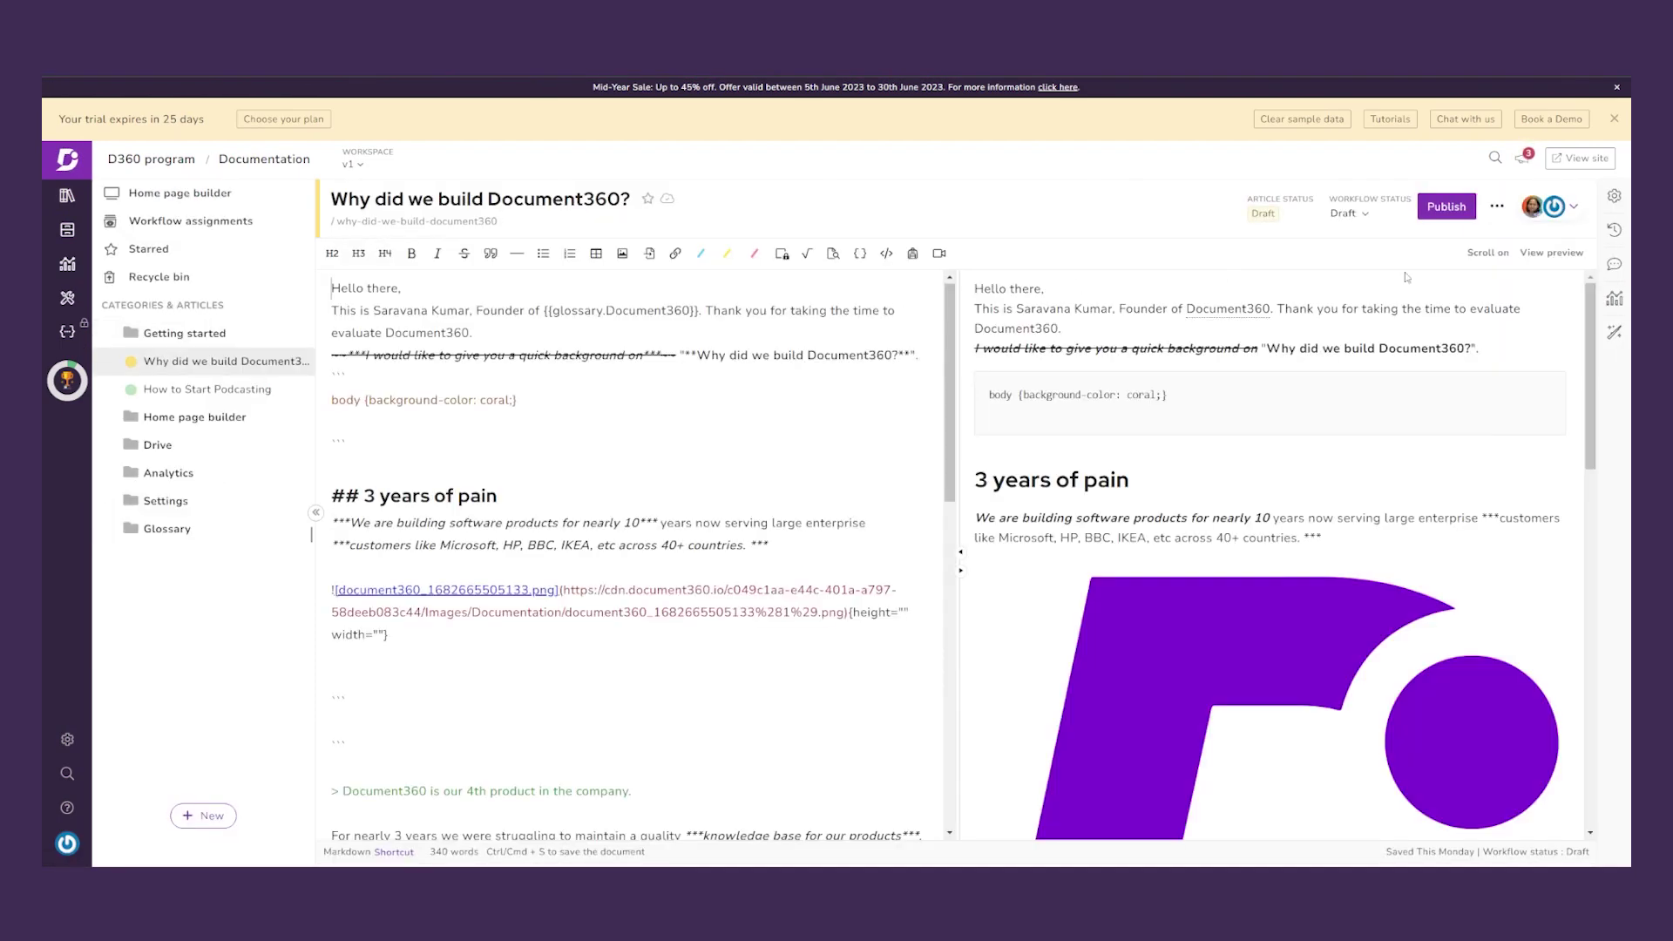
click(1611, 199)
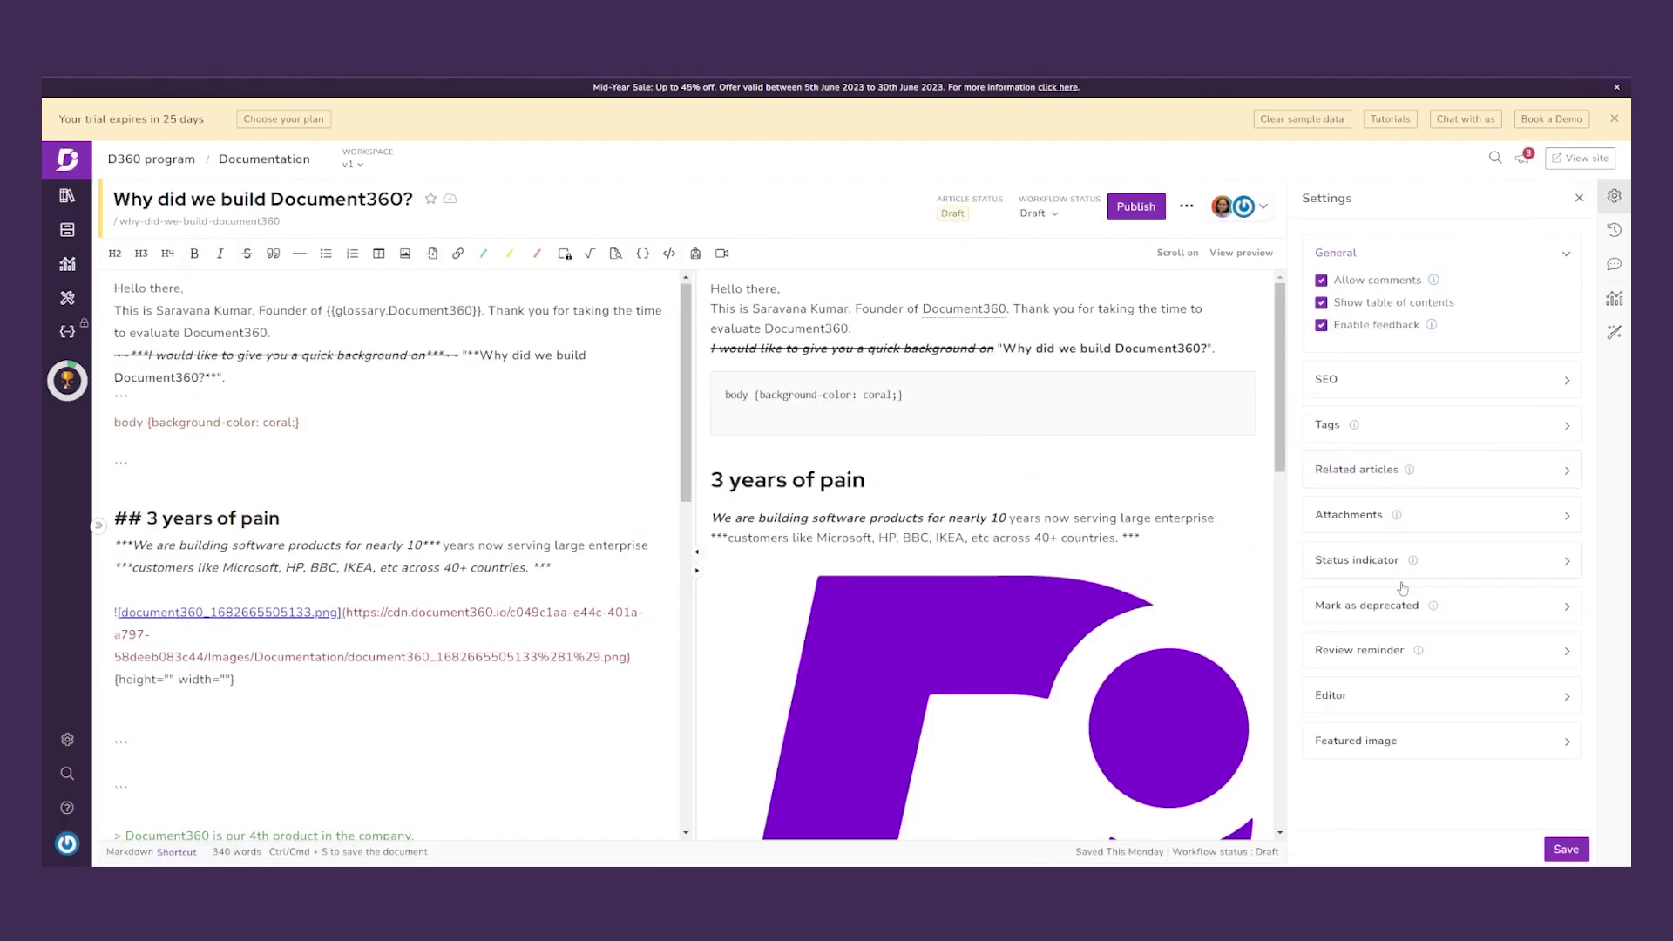
click(1359, 697)
scroll(1373, 704, down, 2)
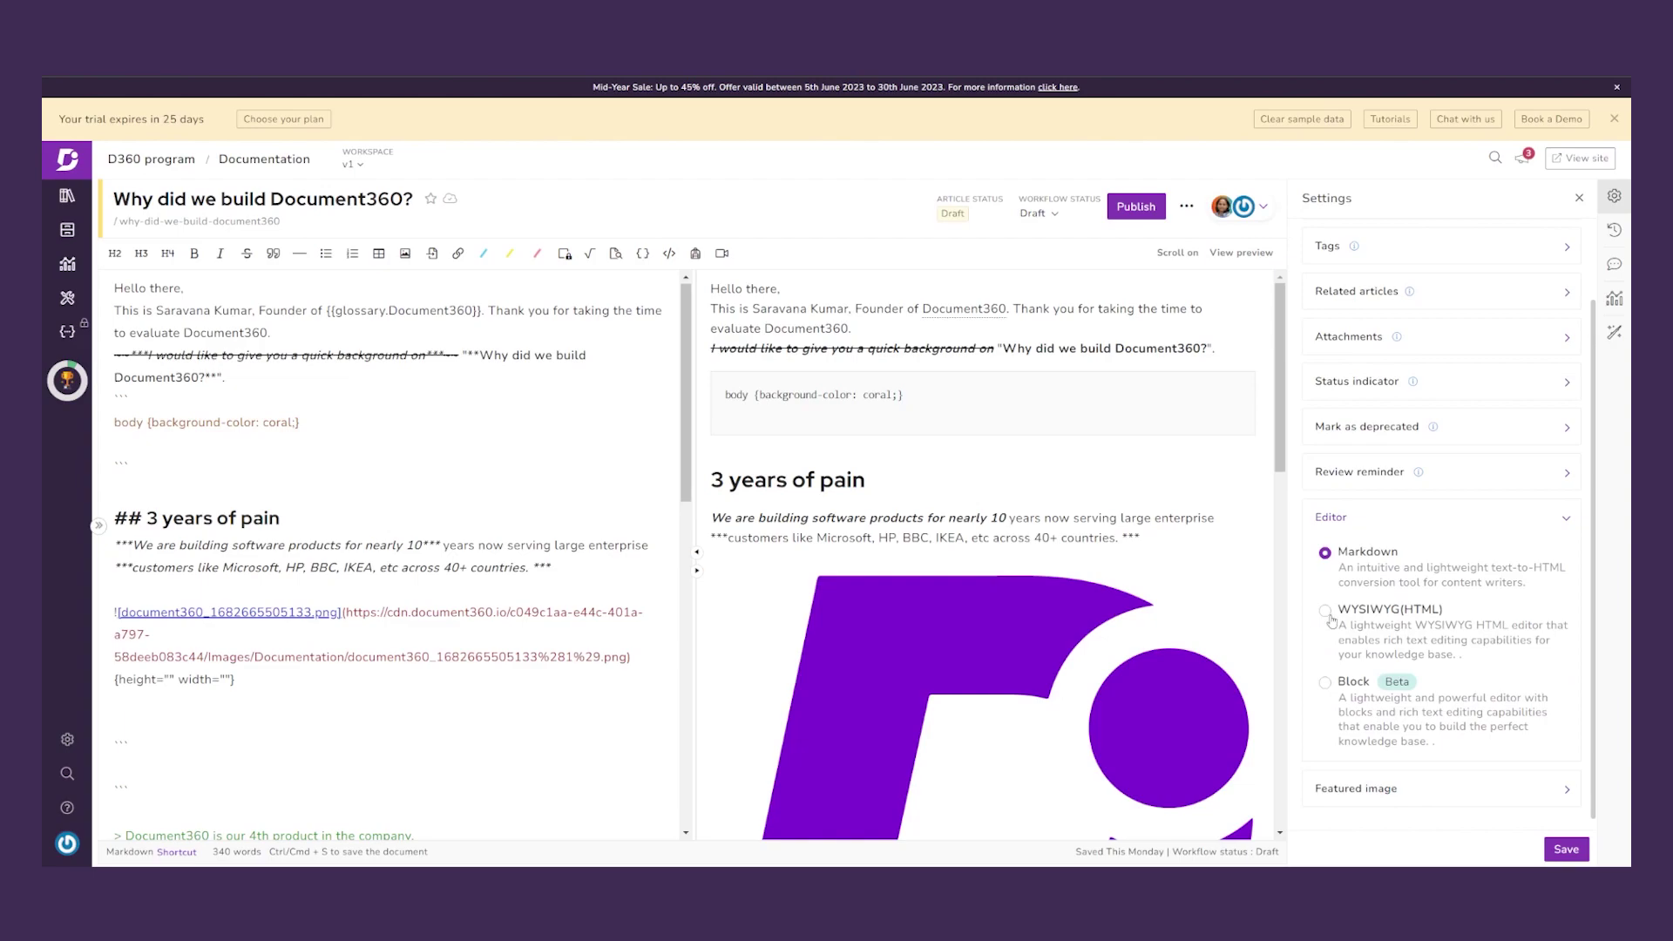
click(1326, 613)
click(988, 237)
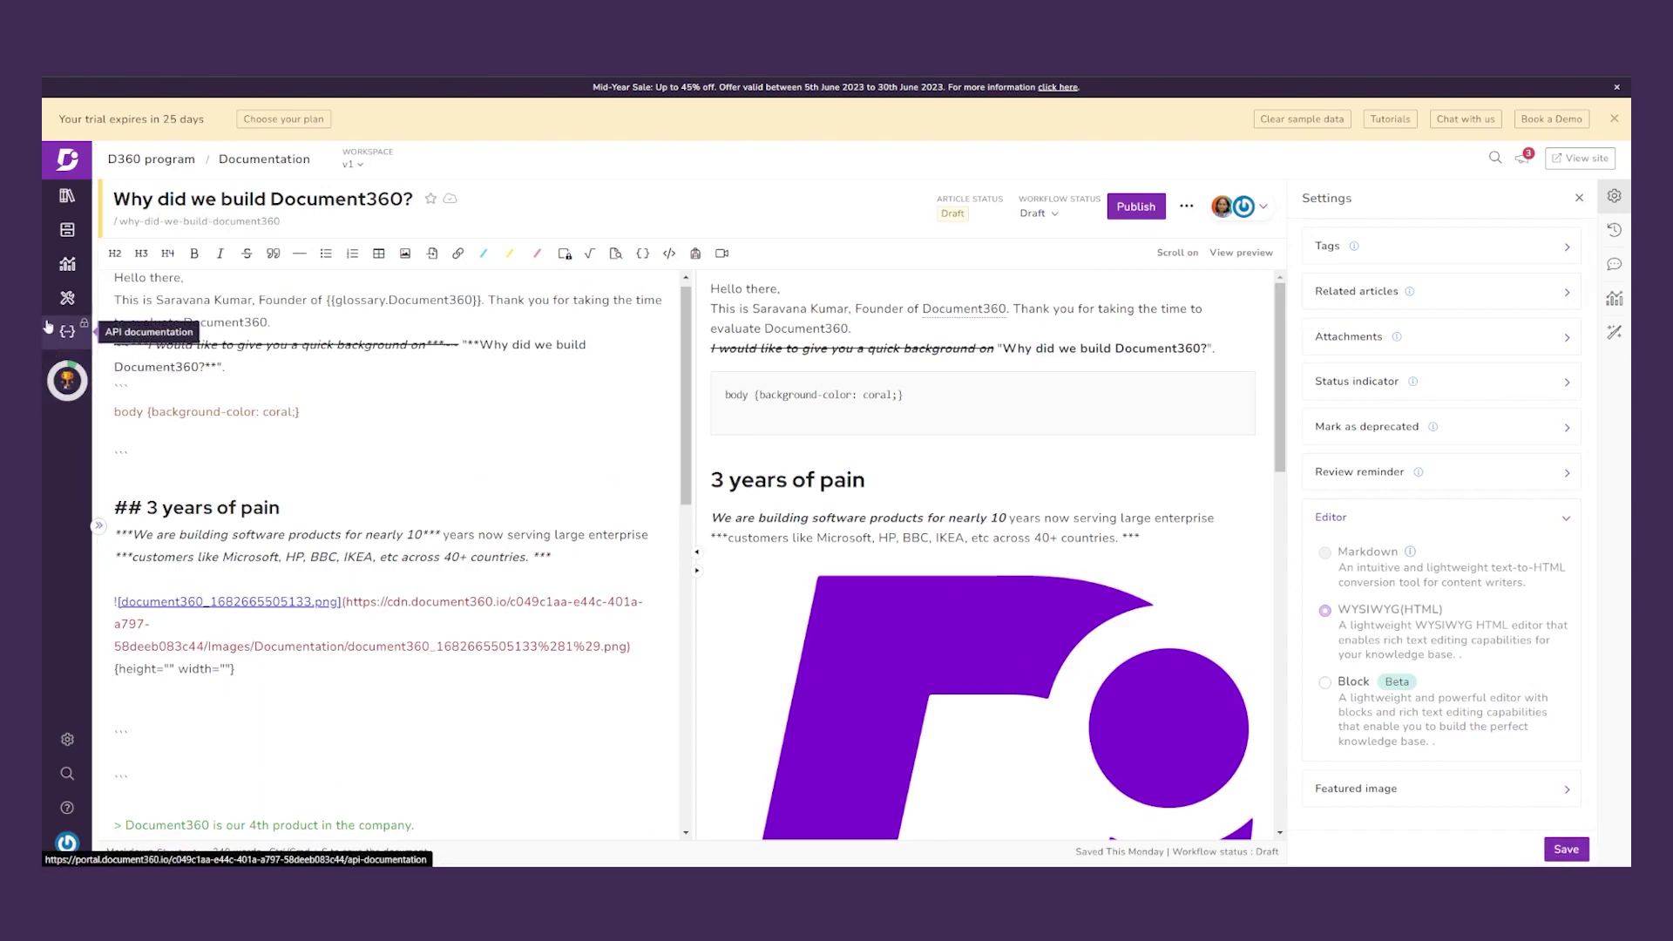
- Return to the Documentation workspace's Getting started category view
click(67, 197)
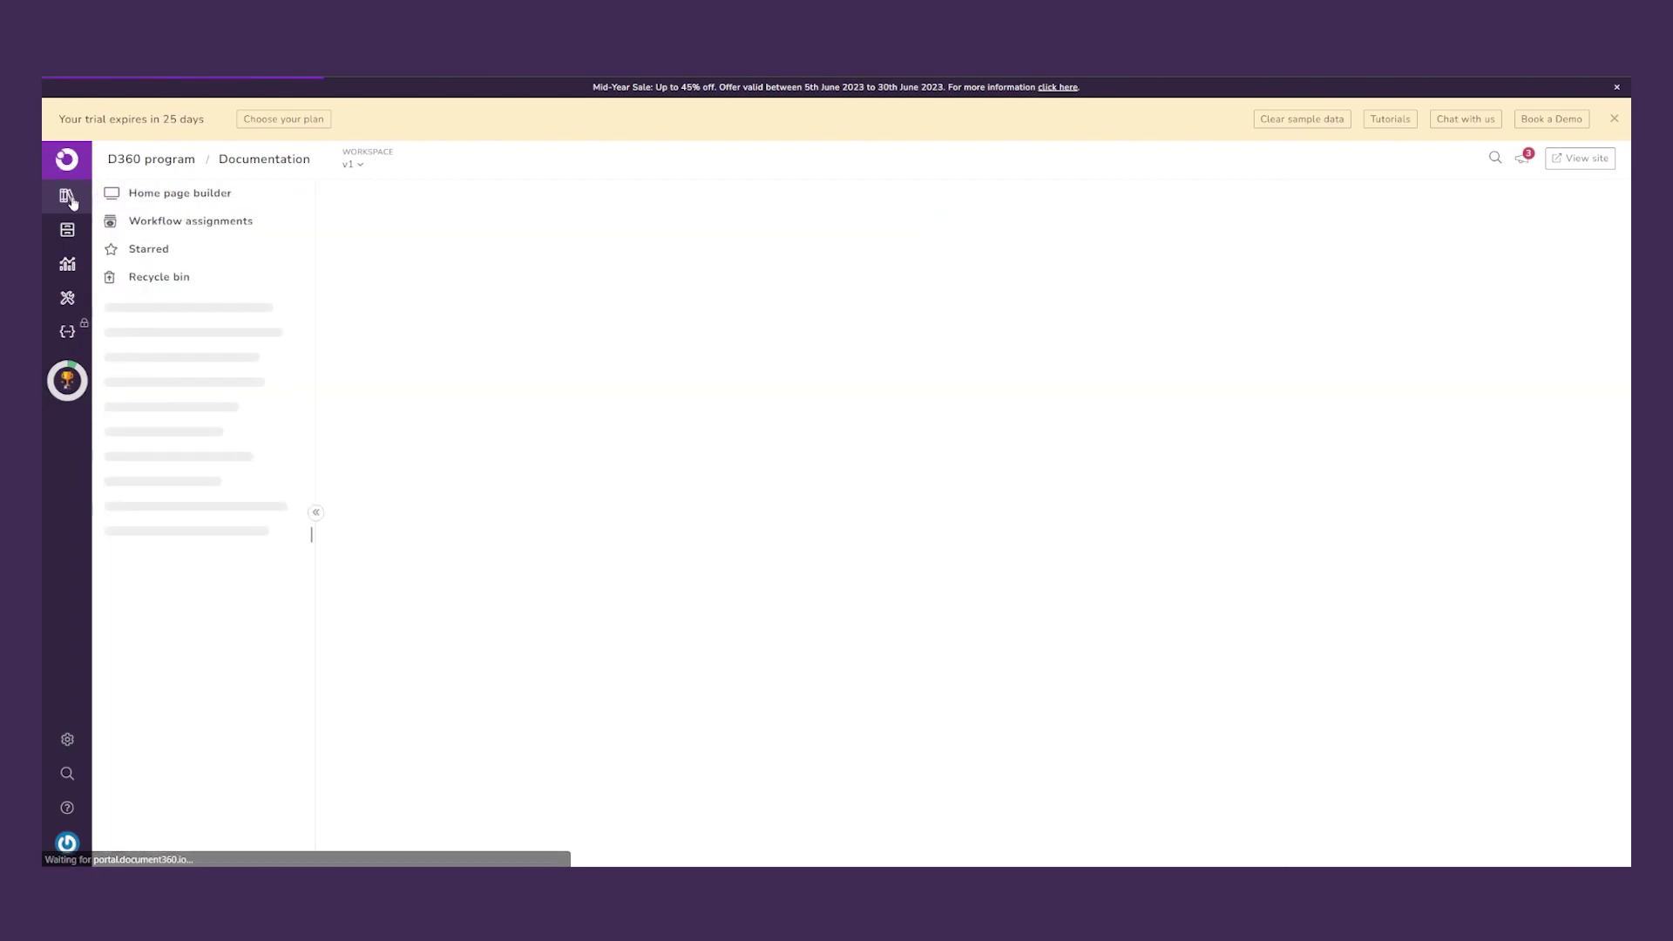